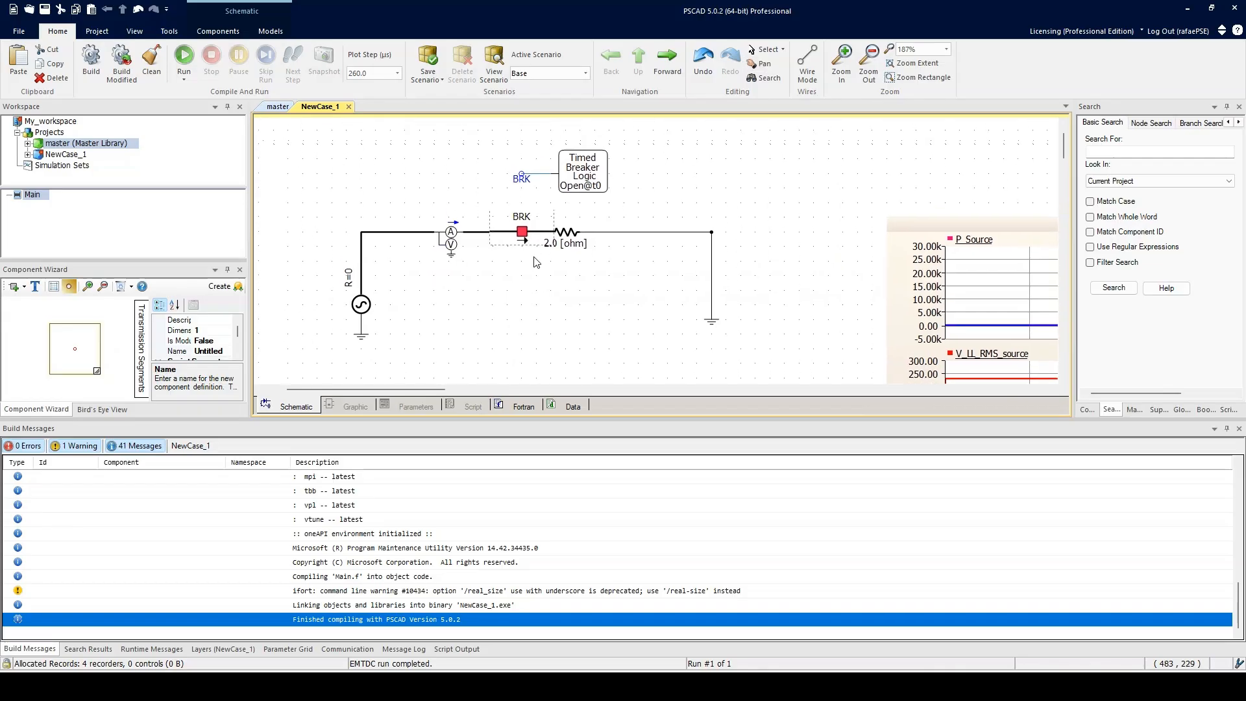
Step: Open the properties dialog of the BRK breaker in the schematic
double_click(522, 233)
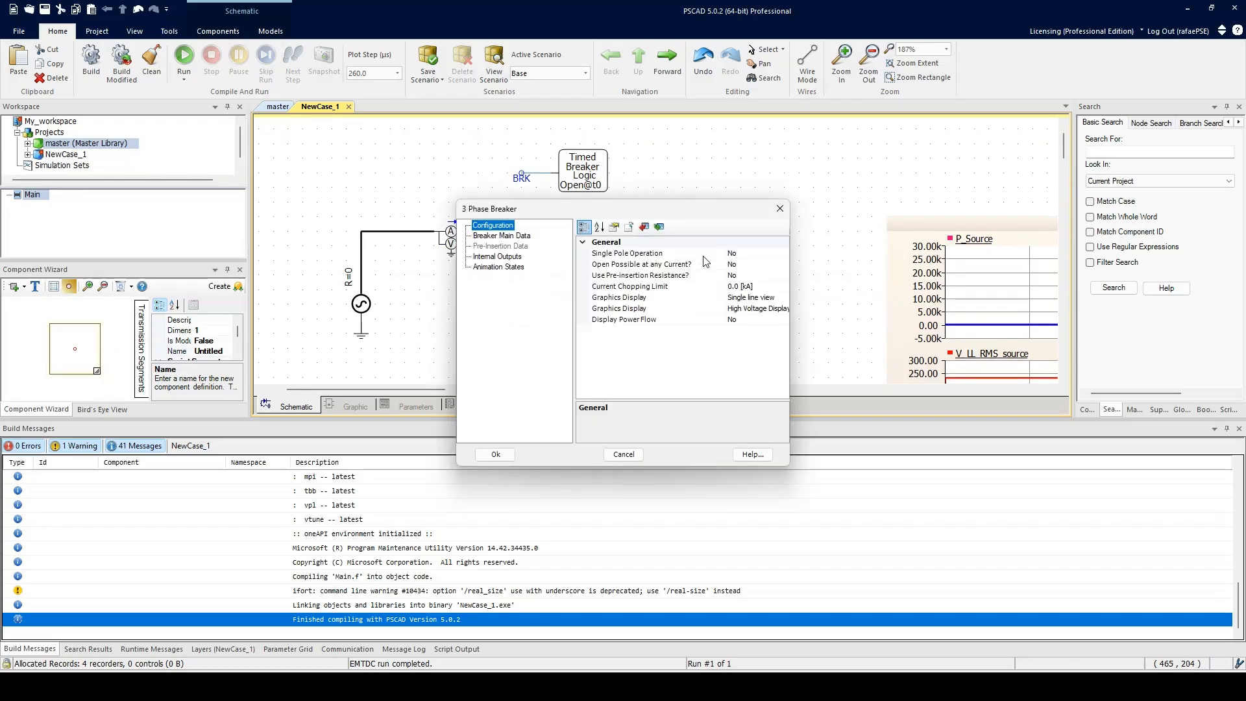
click(644, 253)
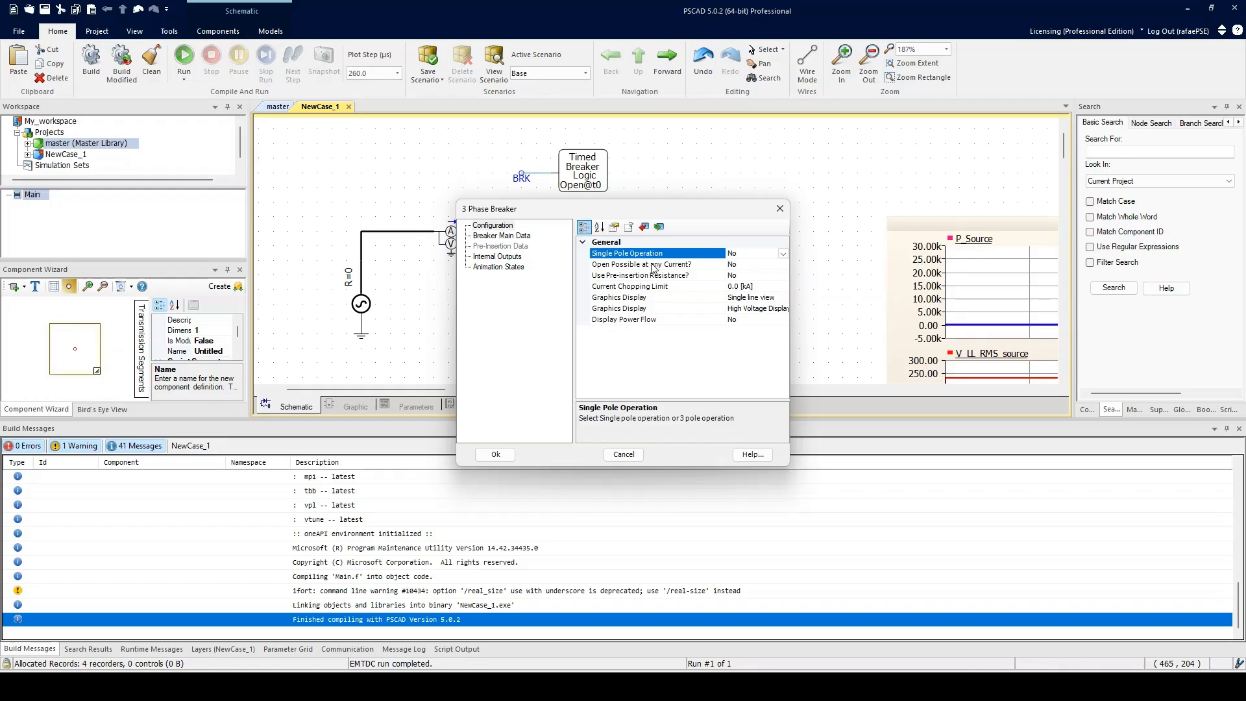
drag(530, 206, 532, 225)
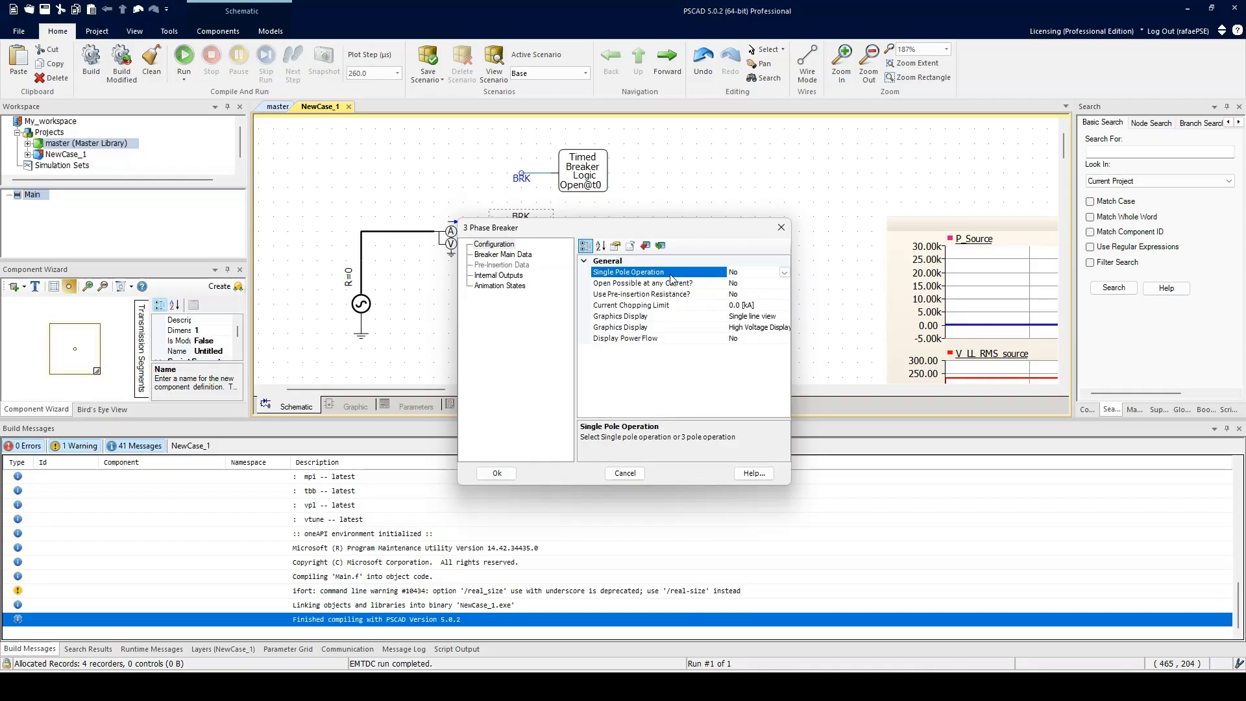
Step: Switch Single Pole Operation to Yes and back to No
click(784, 273)
click(782, 273)
click(785, 274)
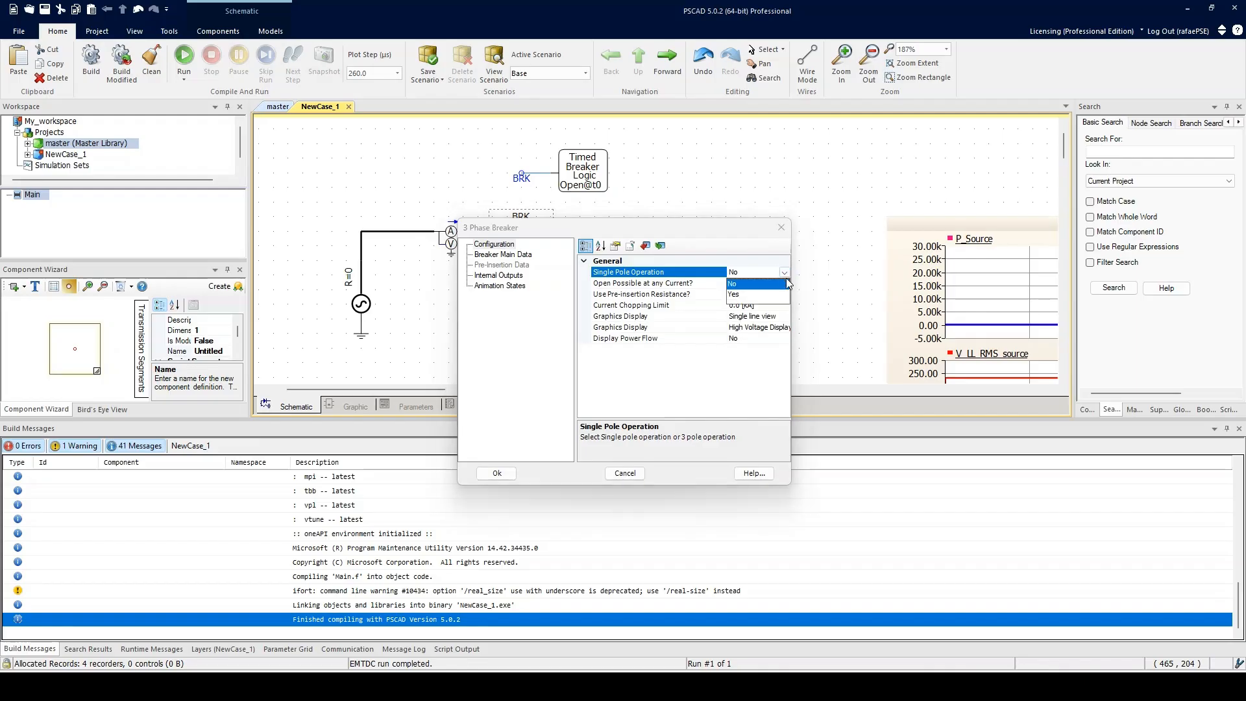
click(782, 284)
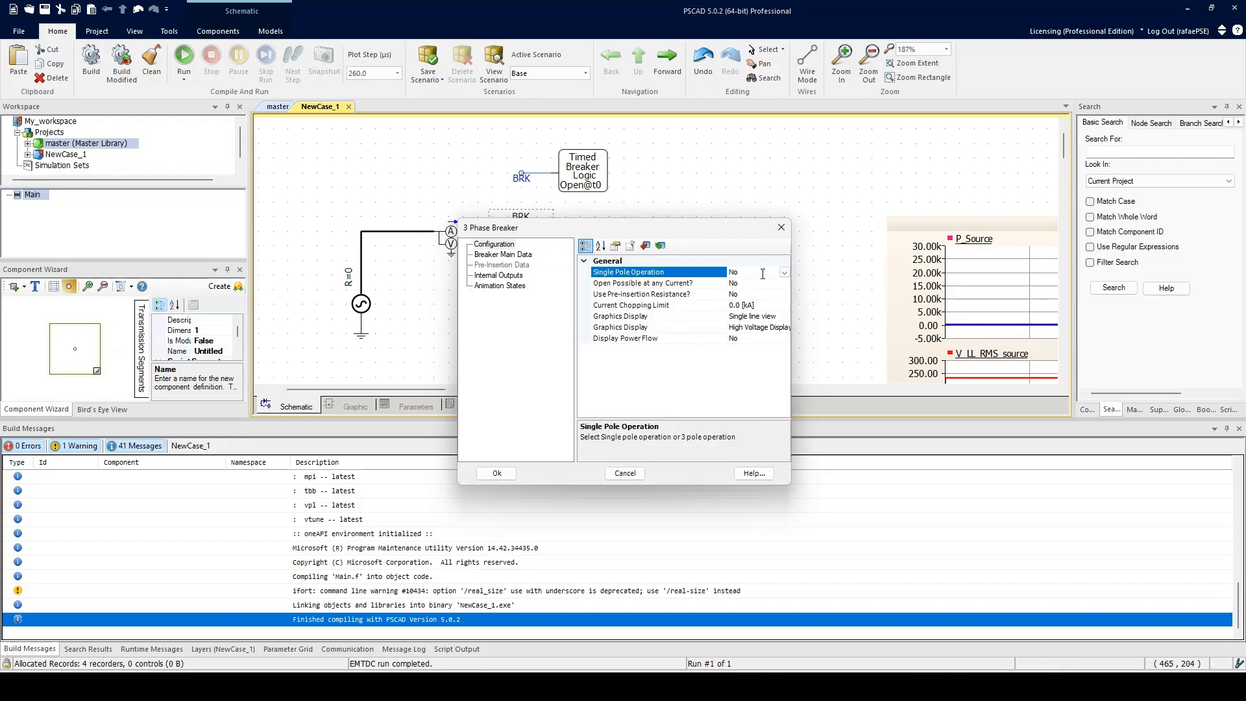
drag(698, 228, 649, 283)
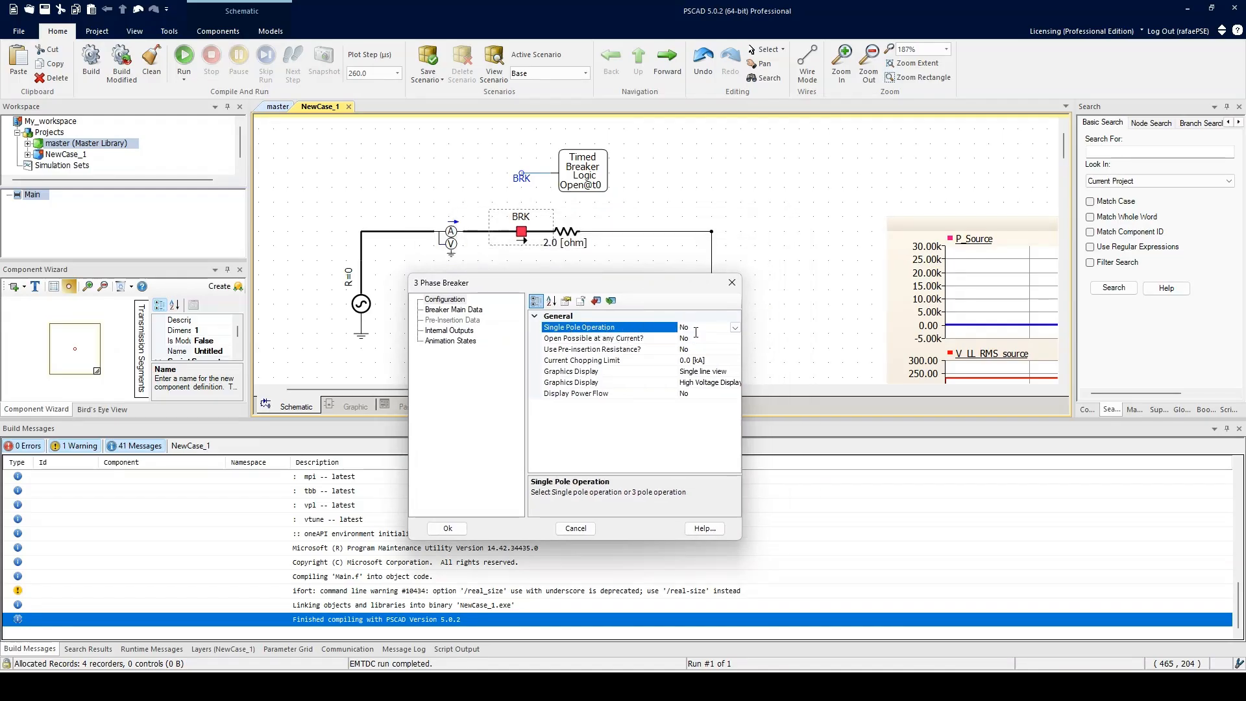
click(734, 327)
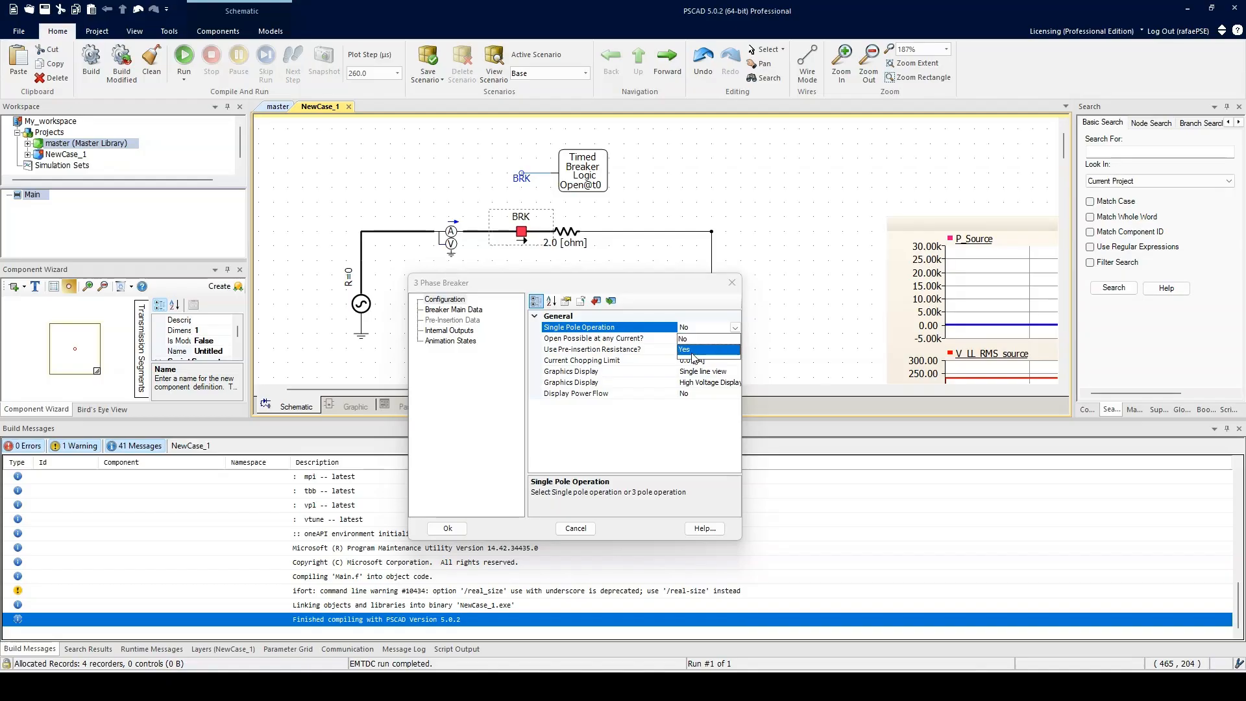
click(697, 349)
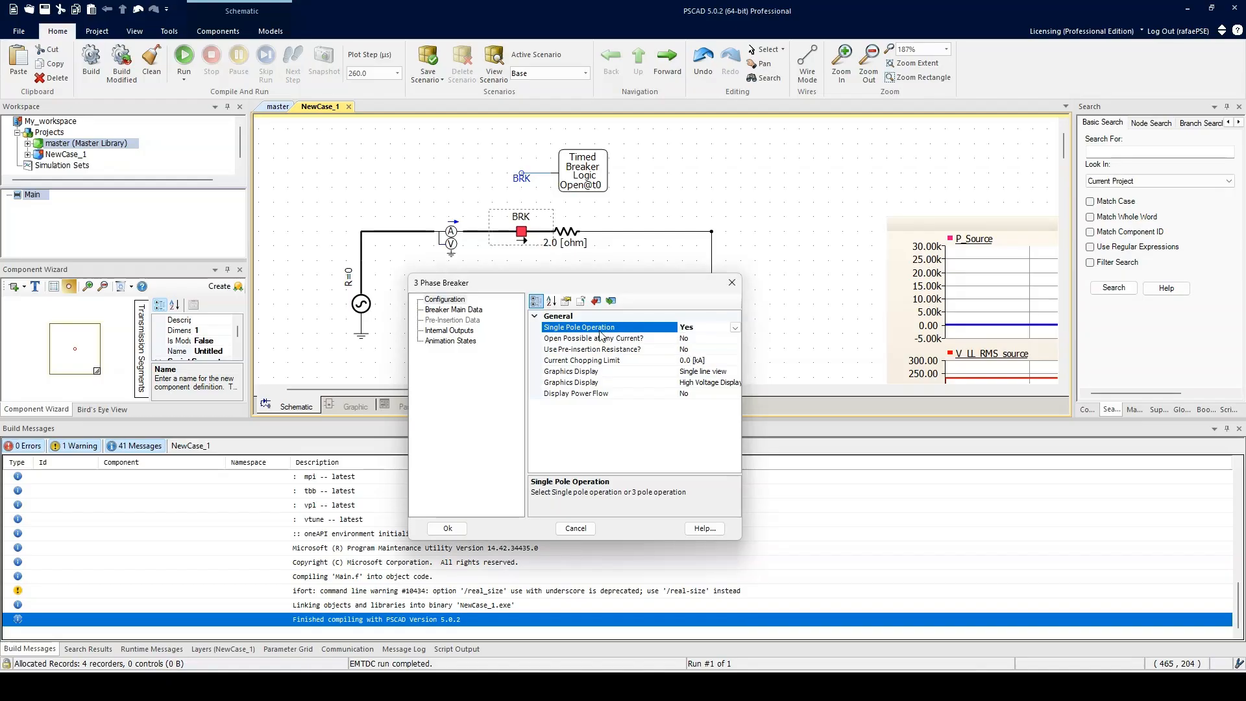
click(734, 327)
click(695, 339)
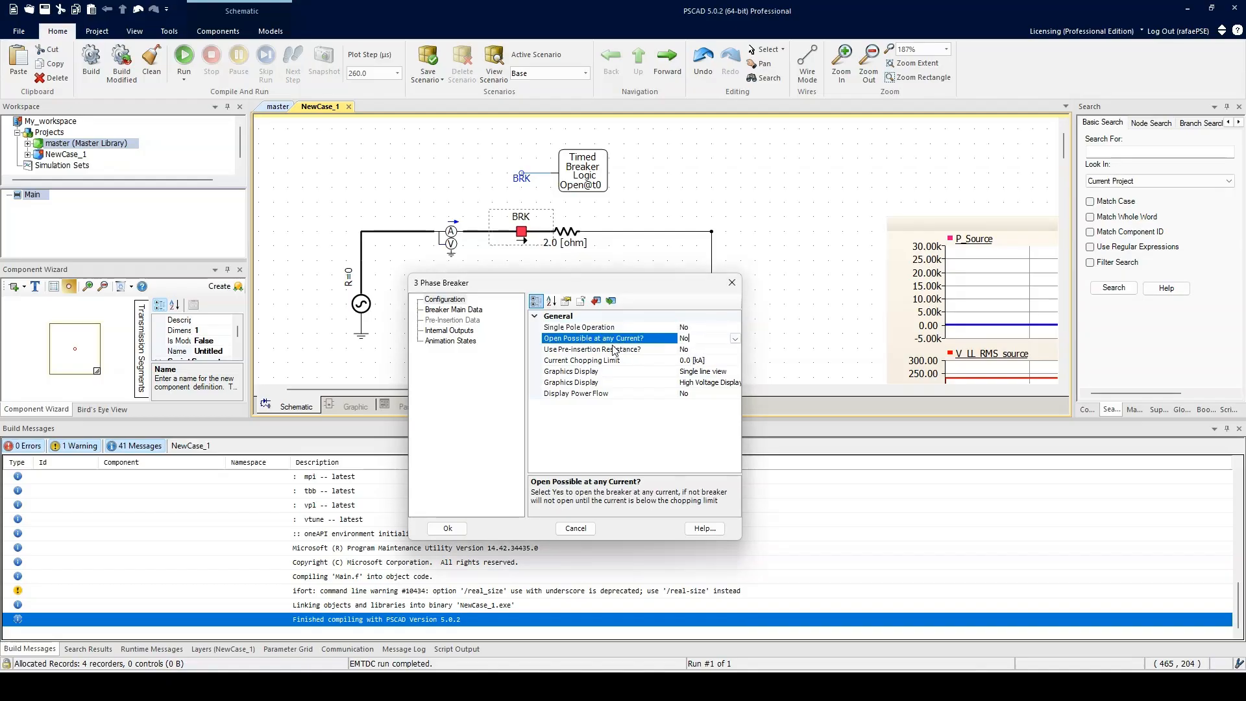
Step: Switch to Snipping Tool and capture a new snip of the schematic with the breaker dialog
key(alt+Tab)
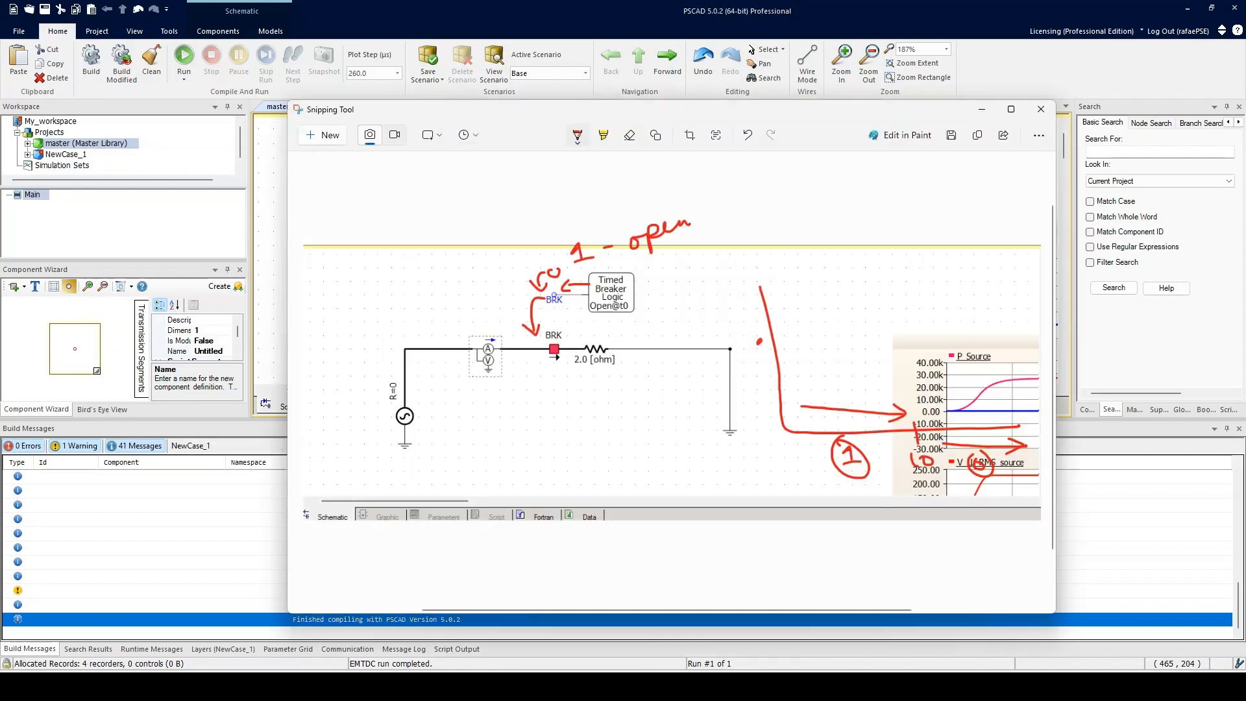
click(321, 137)
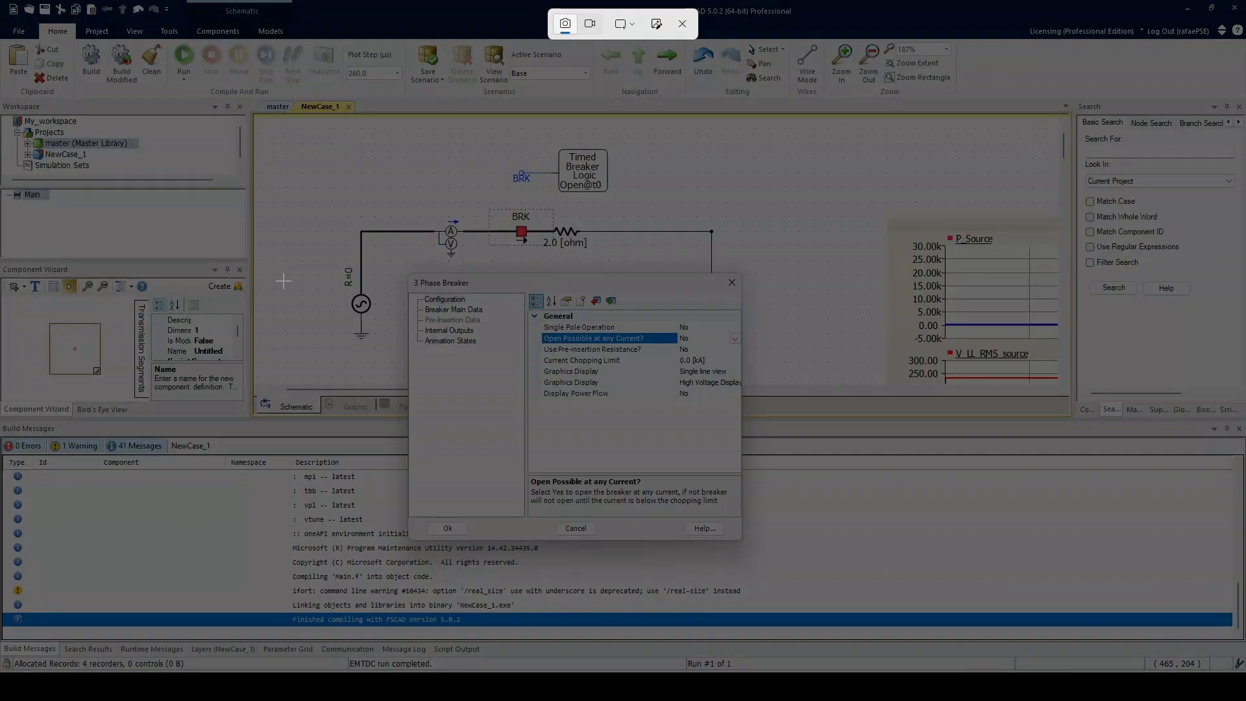
drag(270, 307, 1237, 663)
key(Escape)
drag(280, 341, 1232, 651)
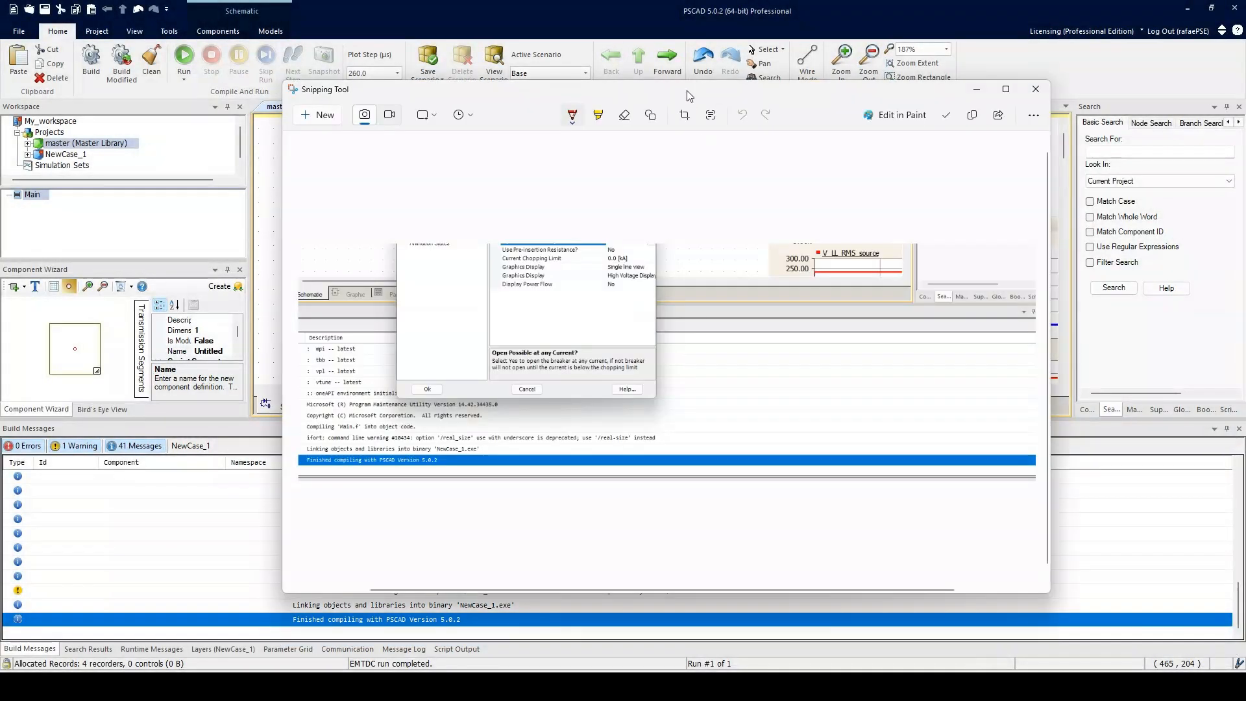
drag(689, 96, 686, 287)
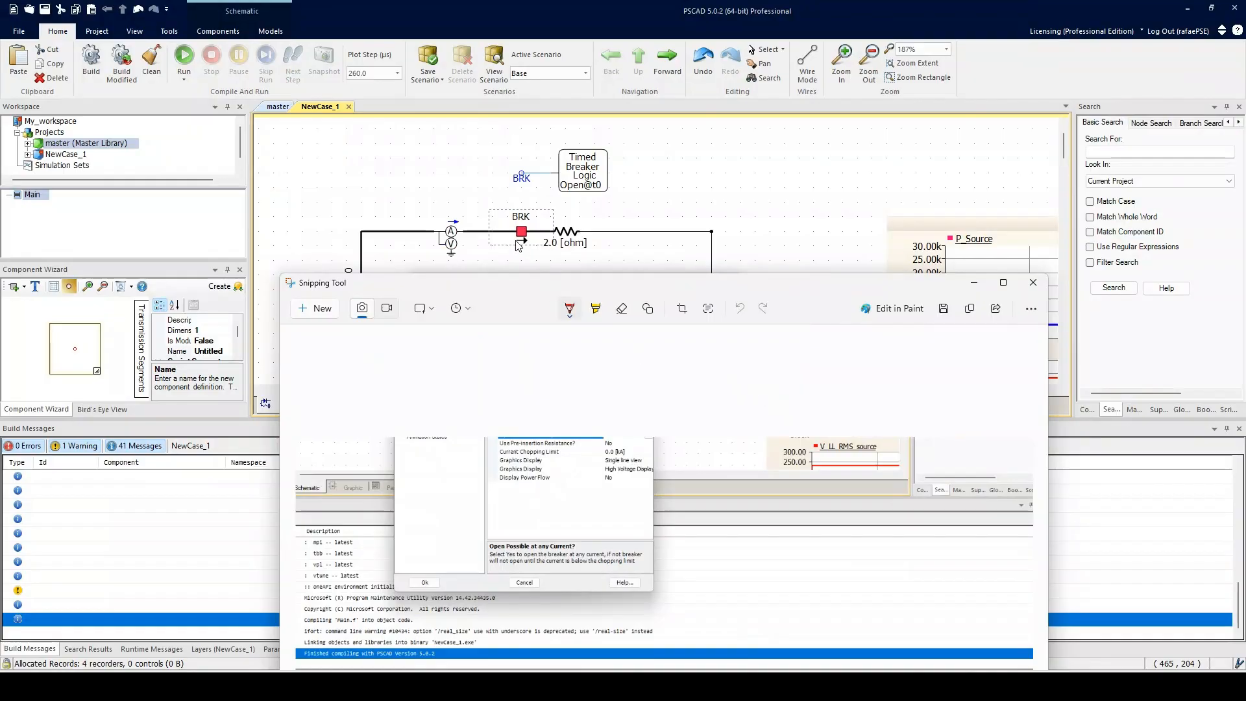
drag(562, 297, 557, 268)
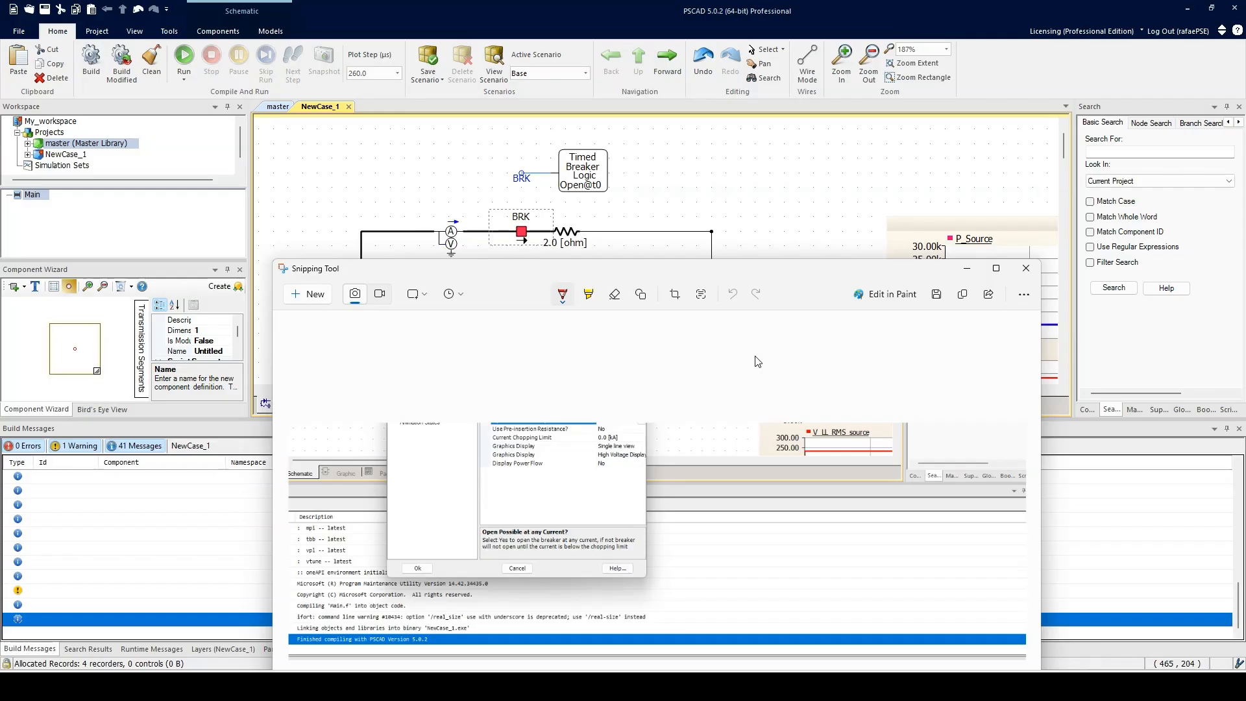
Step: Sketch a switching waveform with a reference line over the snip's plot using the red pen
mouse_move(731, 344)
mouse_down()
mouse_move(746, 449)
mouse_move(981, 465)
mouse_up()
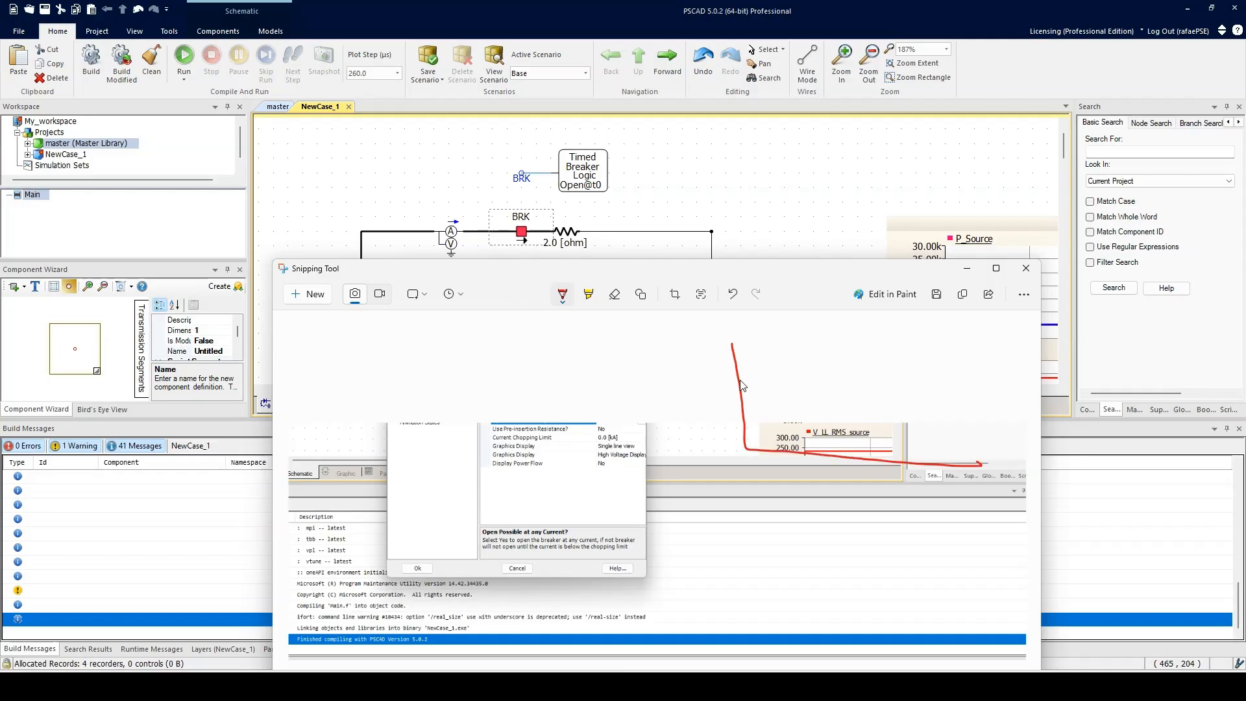
mouse_move(741, 384)
mouse_down()
mouse_move(769, 367)
mouse_move(808, 418)
mouse_move(855, 389)
mouse_move(934, 406)
mouse_move(976, 369)
mouse_move(1026, 422)
mouse_move(1038, 369)
mouse_up()
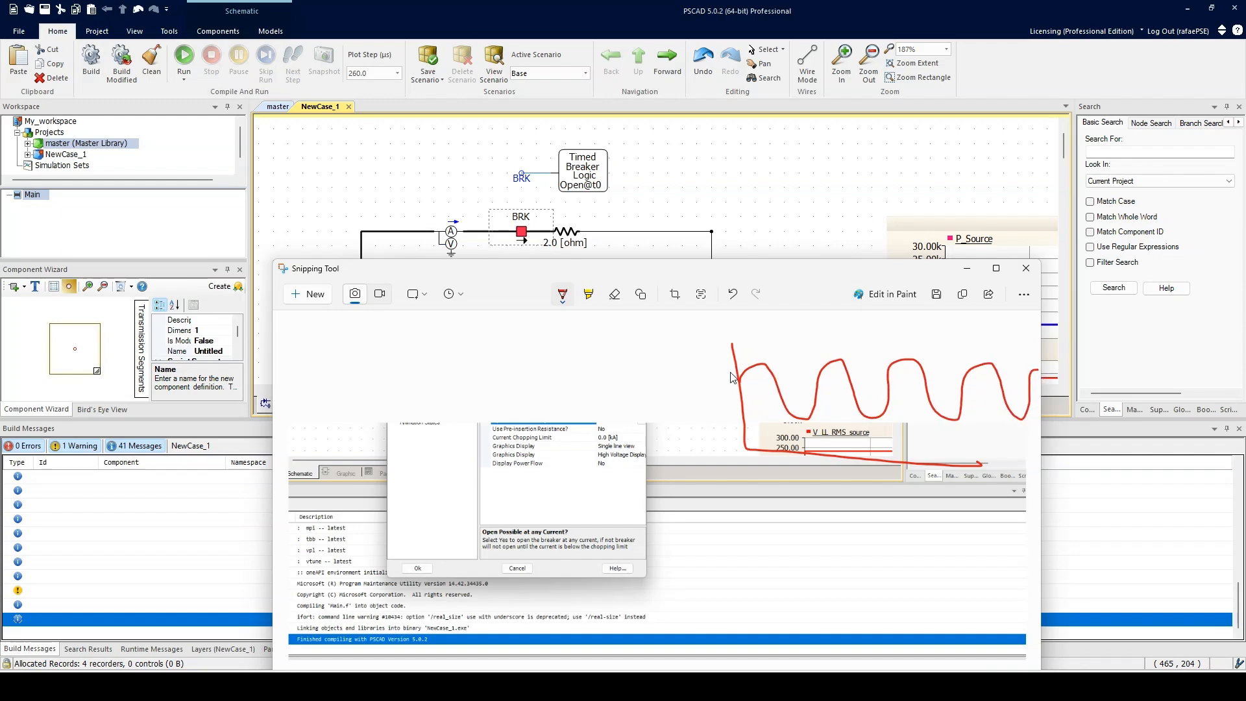
drag(756, 364, 766, 364)
drag(776, 384, 783, 392)
drag(739, 389, 1040, 393)
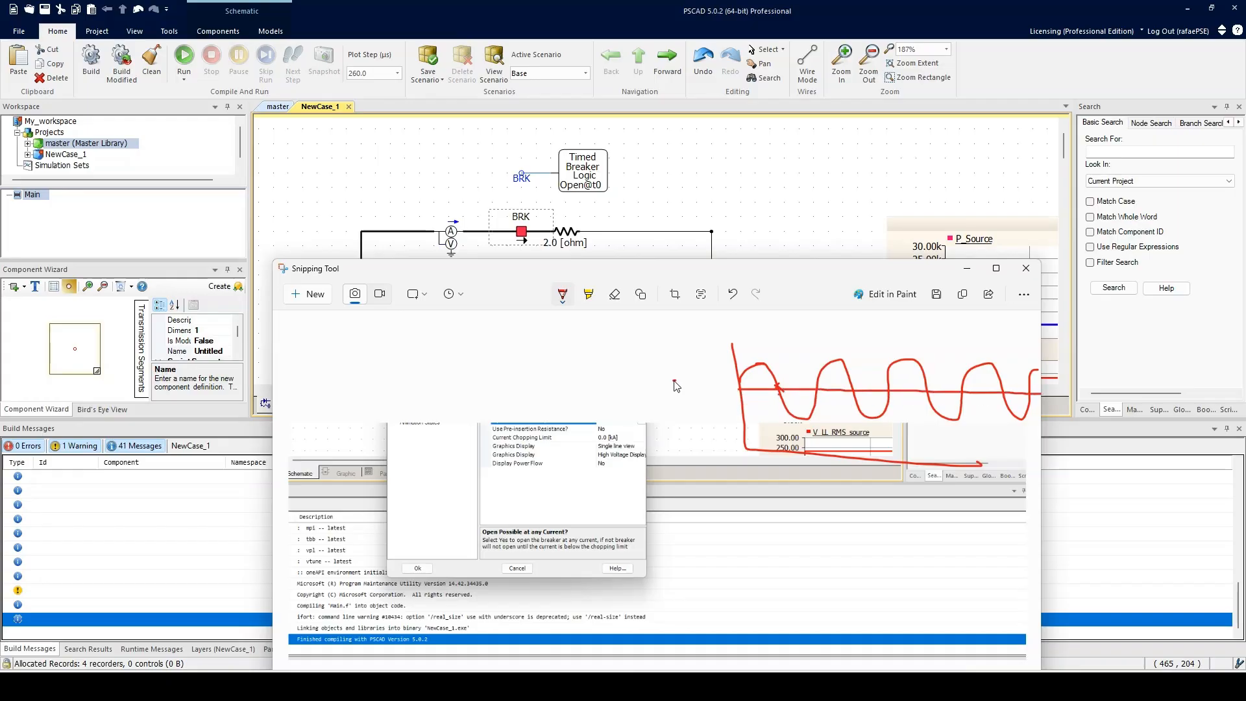
mouse_move(673, 381)
mouse_down()
mouse_move(740, 391)
mouse_move(757, 348)
mouse_up()
drag(751, 351, 766, 356)
mouse_move(706, 427)
mouse_down()
mouse_move(742, 413)
mouse_move(779, 430)
mouse_up()
Step: Change the pen colour to purple and mark the waveform's switching point, then return to the breaker dialog
click(562, 294)
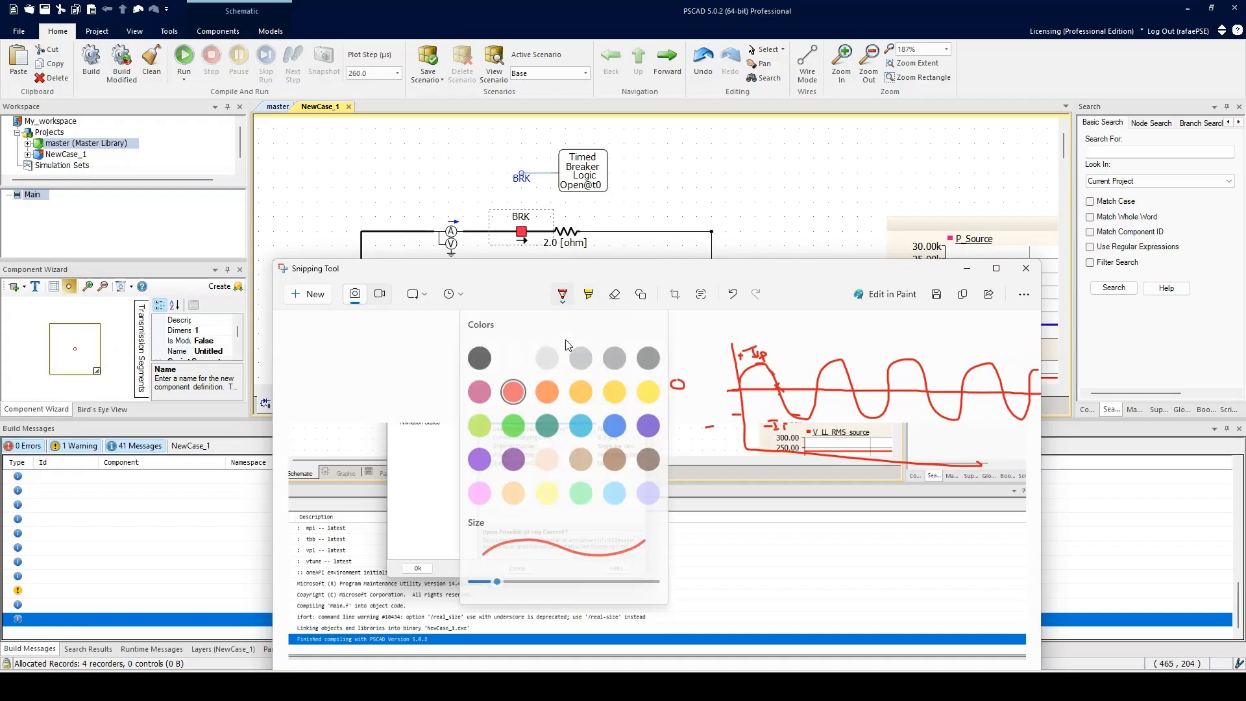
click(479, 454)
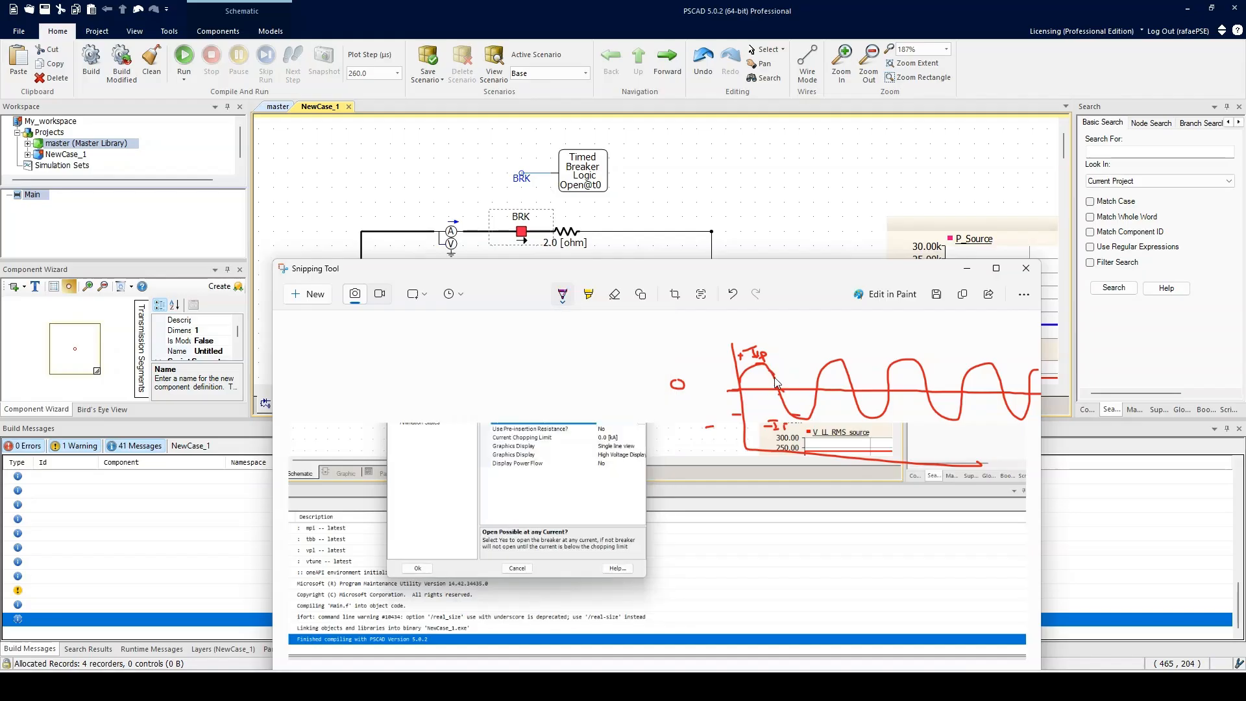
drag(766, 368, 768, 394)
drag(783, 383, 782, 381)
click(658, 220)
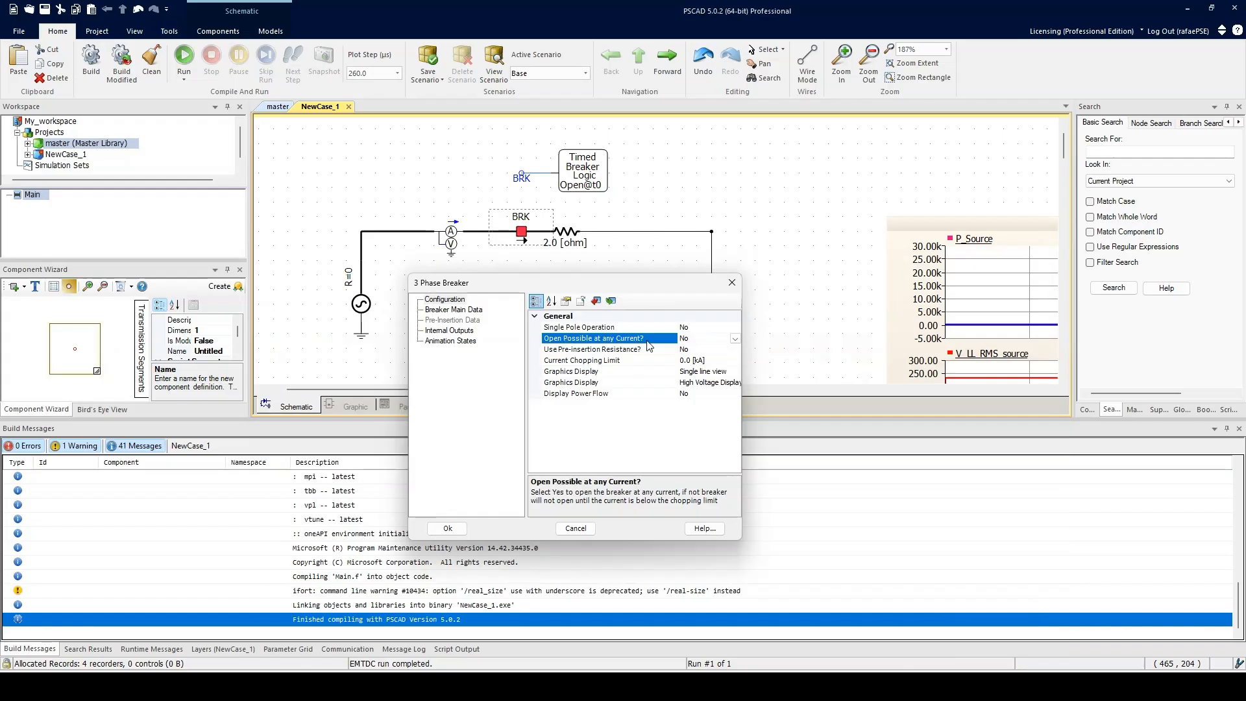
Step: Set Open Possible at any Current to Yes in the breaker's Configuration page
click(734, 337)
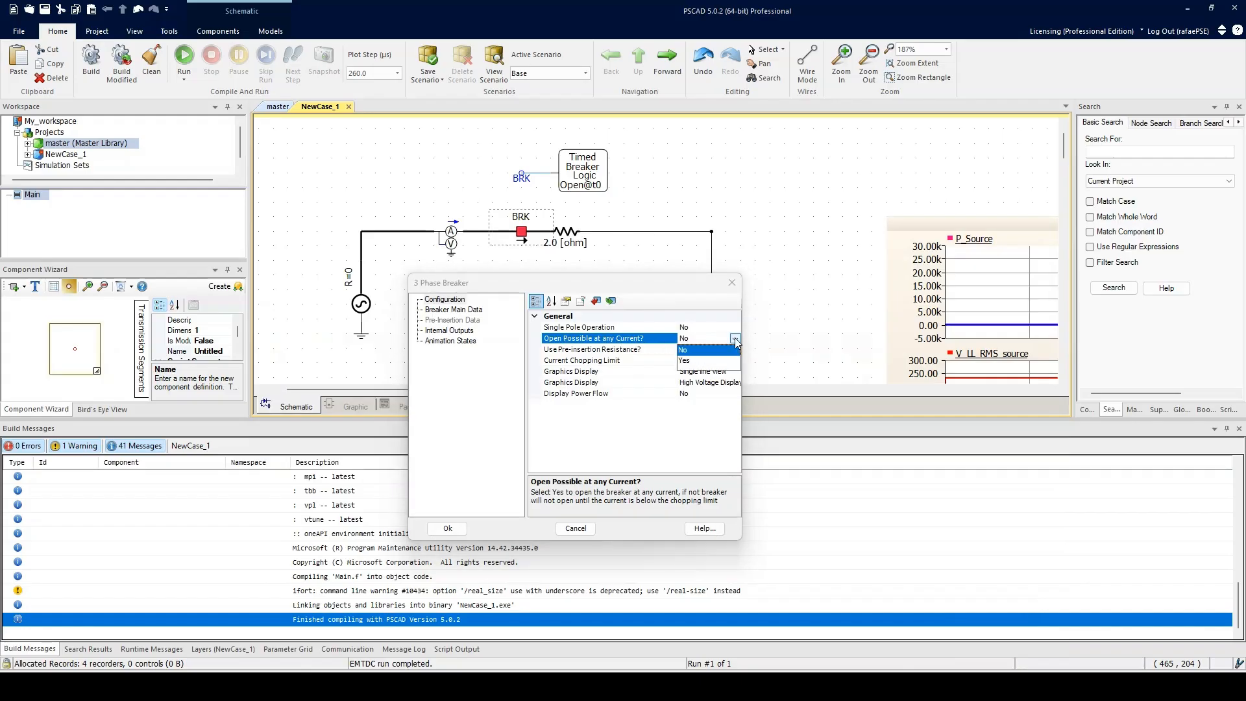
click(720, 361)
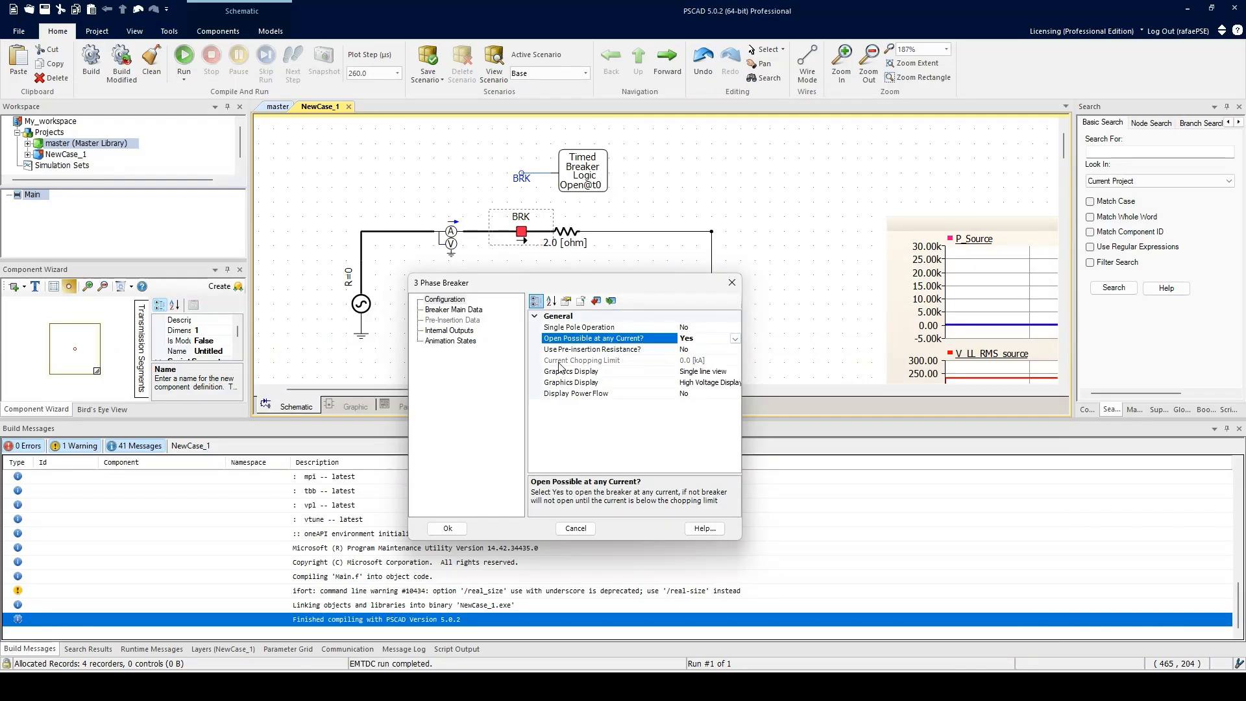
click(718, 362)
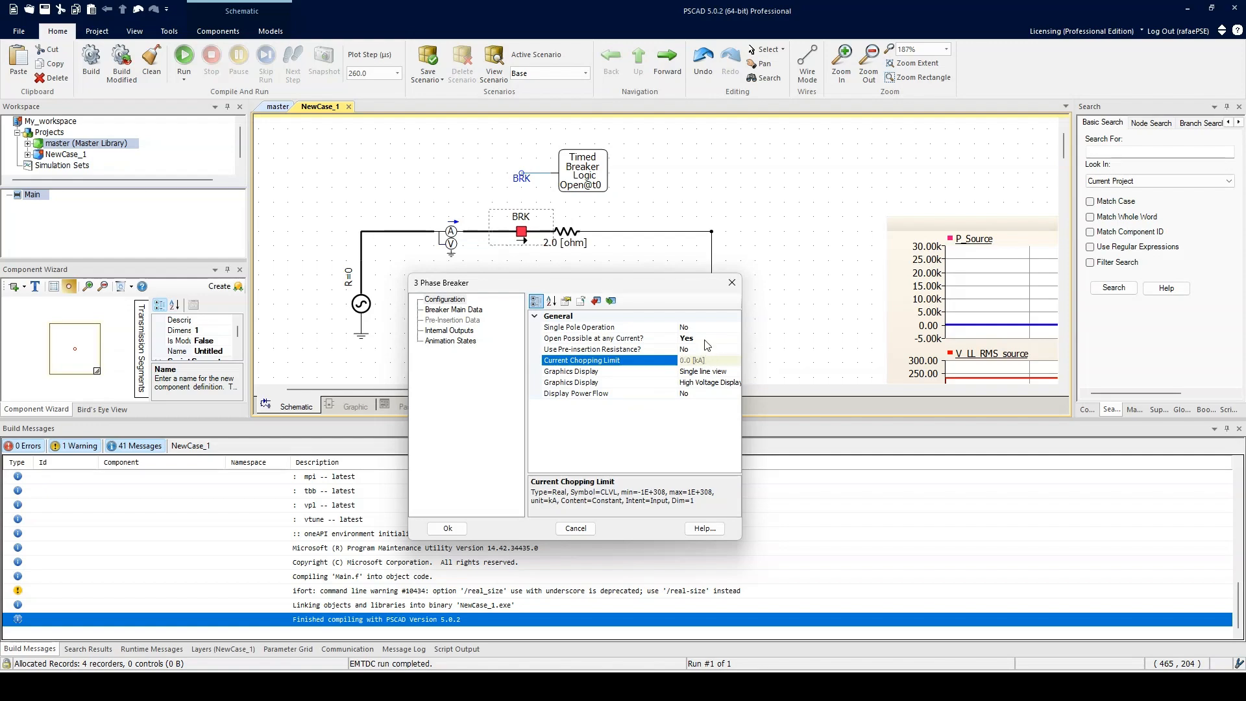
click(705, 339)
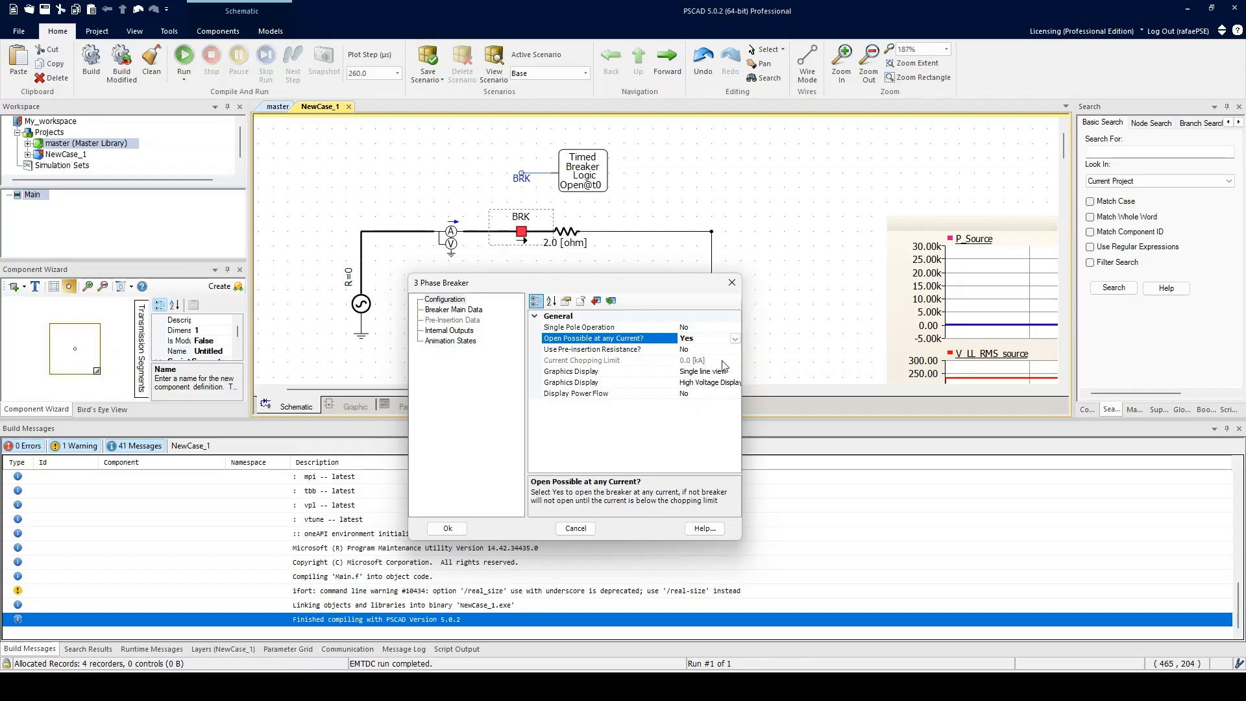
click(717, 348)
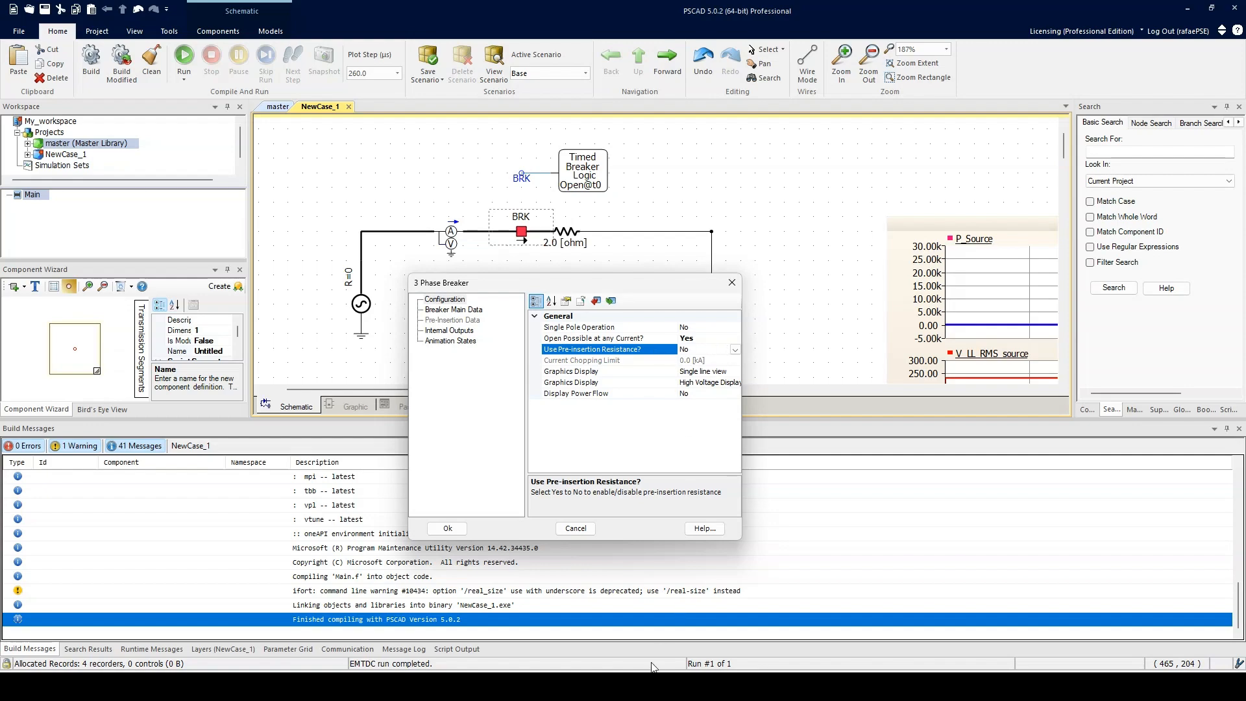
Step: In Snipping Tool, draw a purple sketch of a breaker with a parallel resistor, then minimize the window
click(649, 685)
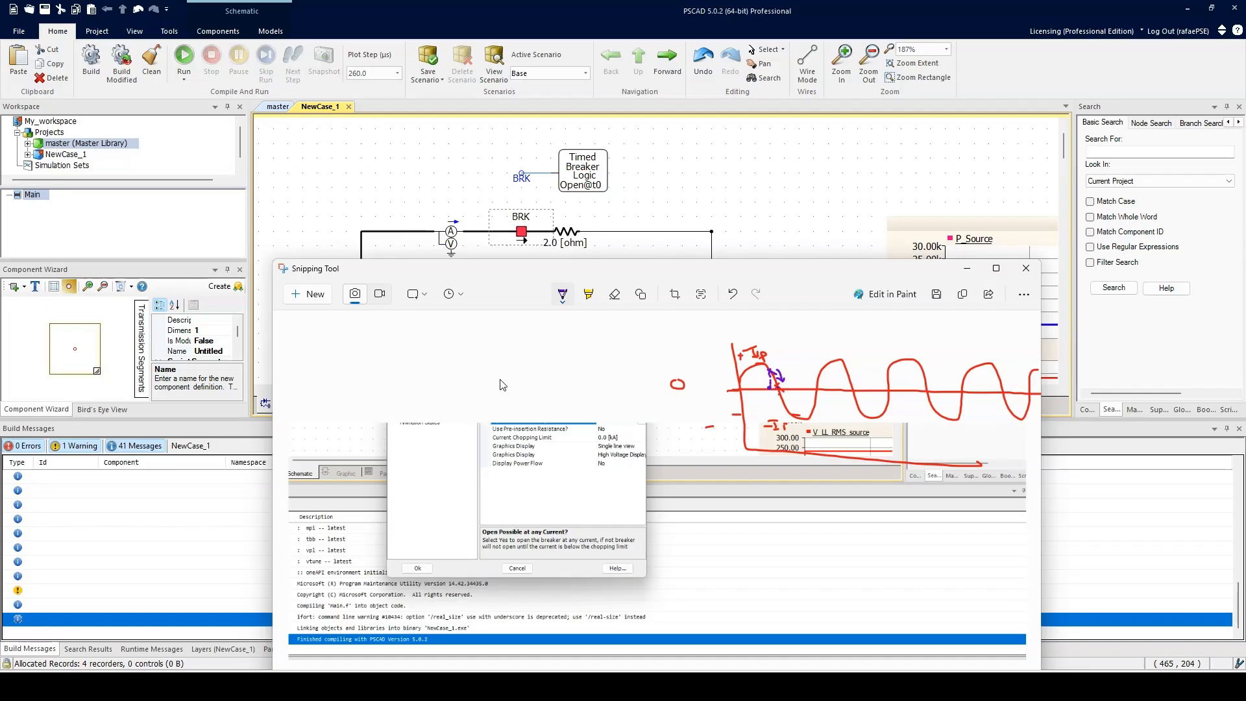
mouse_move(495, 378)
mouse_down()
mouse_move(542, 386)
mouse_move(527, 381)
mouse_move(556, 336)
mouse_up()
mouse_move(558, 349)
mouse_down()
mouse_move(623, 353)
mouse_move(625, 376)
mouse_move(656, 374)
mouse_move(629, 377)
mouse_up()
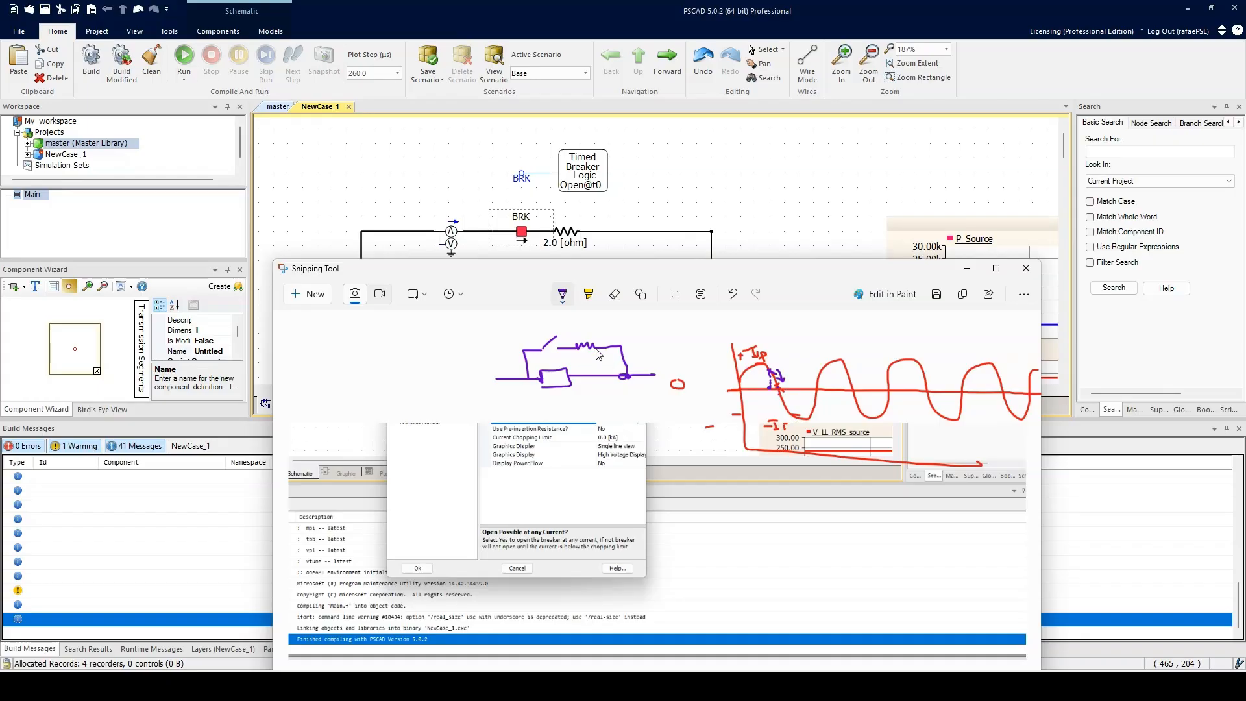
mouse_move(614, 324)
mouse_down()
mouse_move(596, 339)
mouse_move(609, 336)
mouse_up()
drag(616, 322, 637, 321)
click(967, 268)
Step: Switch Use Pre-insertion Resistance to Yes and back to No while browsing the dialog pages
click(735, 351)
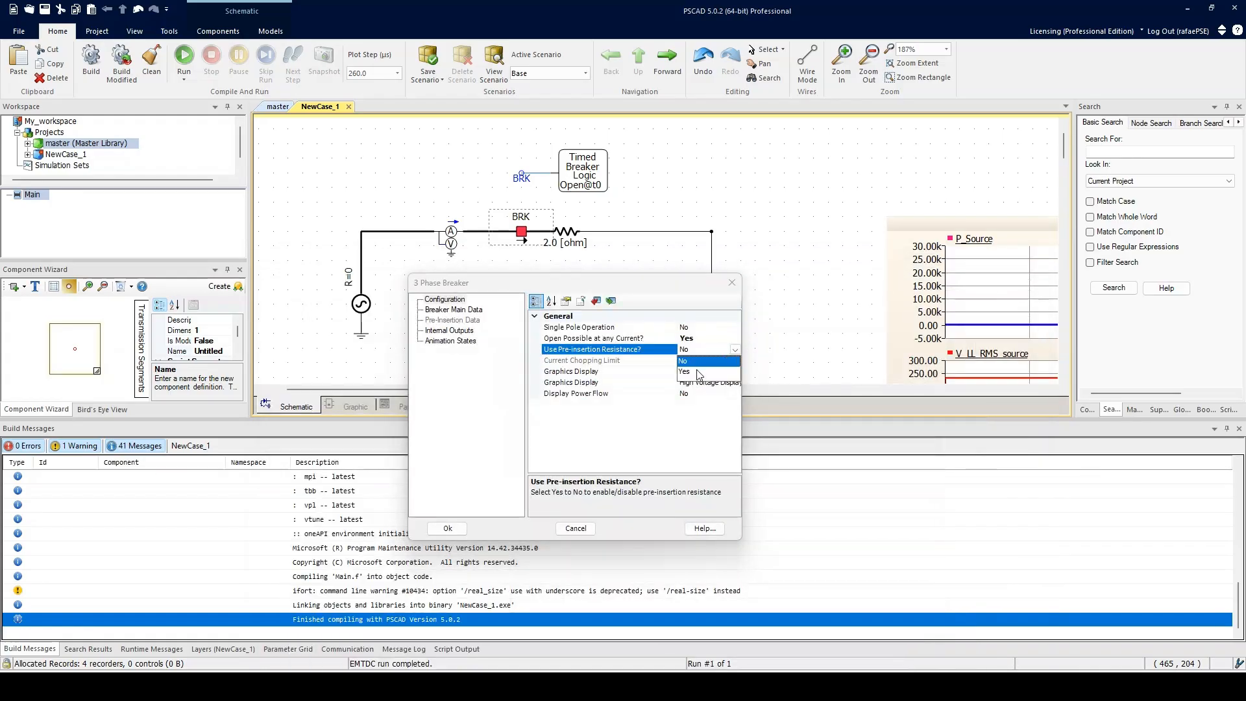
click(699, 370)
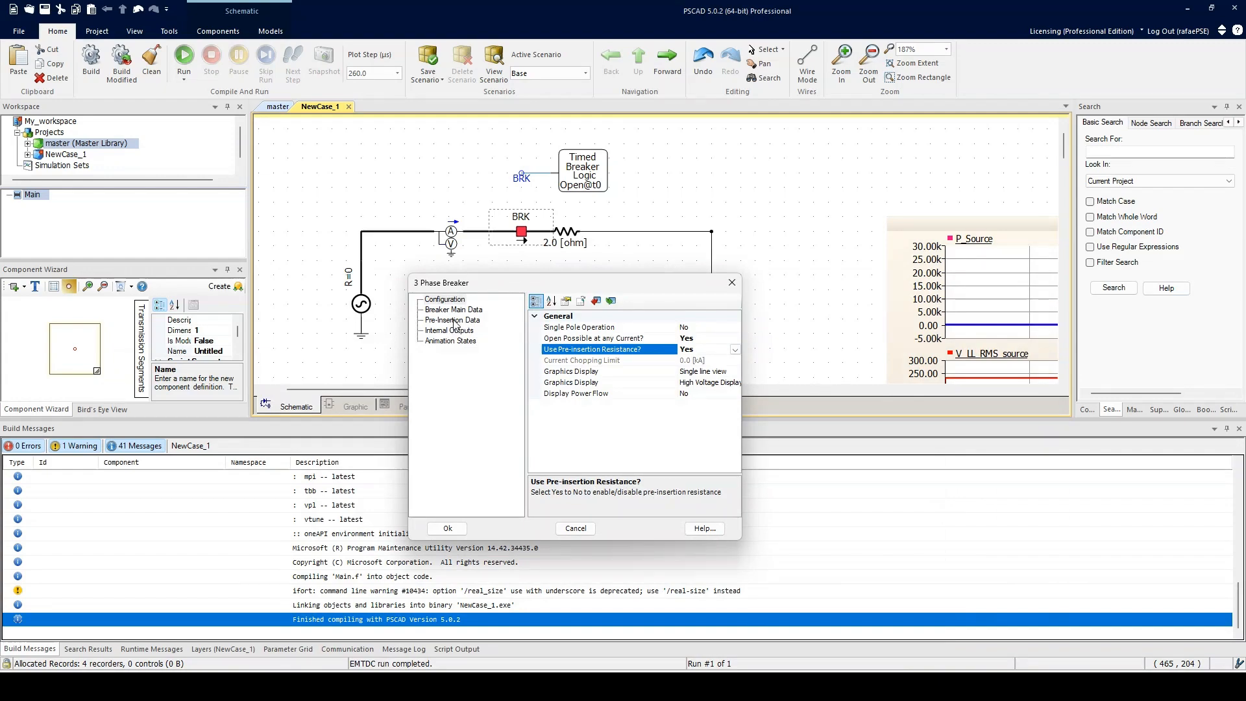
click(735, 350)
click(691, 360)
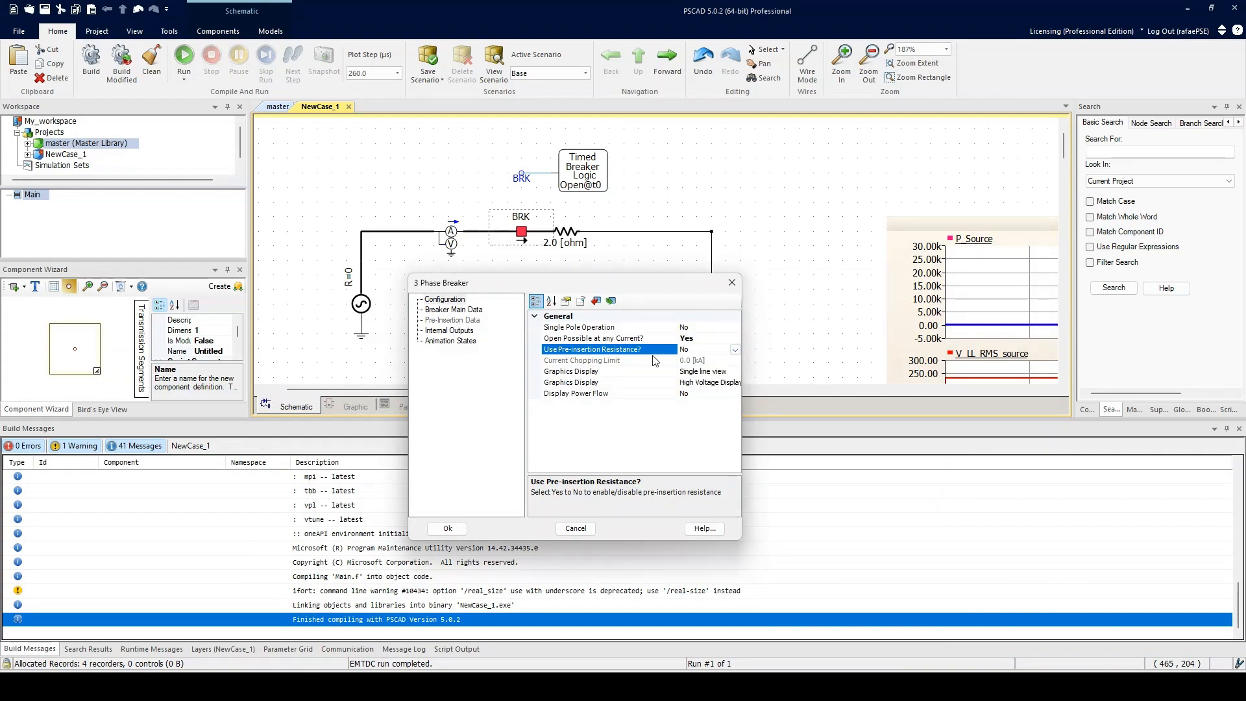
click(434, 322)
click(457, 300)
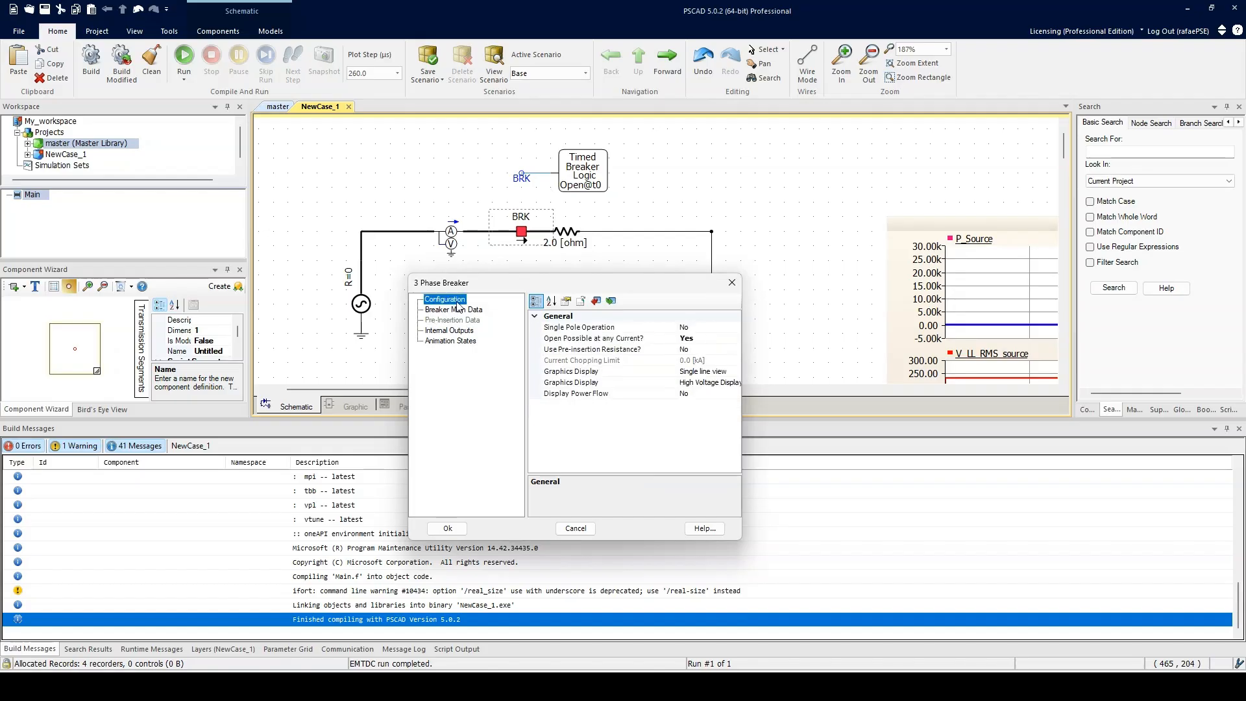
Step: Set Use Pre-insertion Resistance to Yes and open the Pre-Insertion Data page's resistance value
click(737, 348)
click(699, 371)
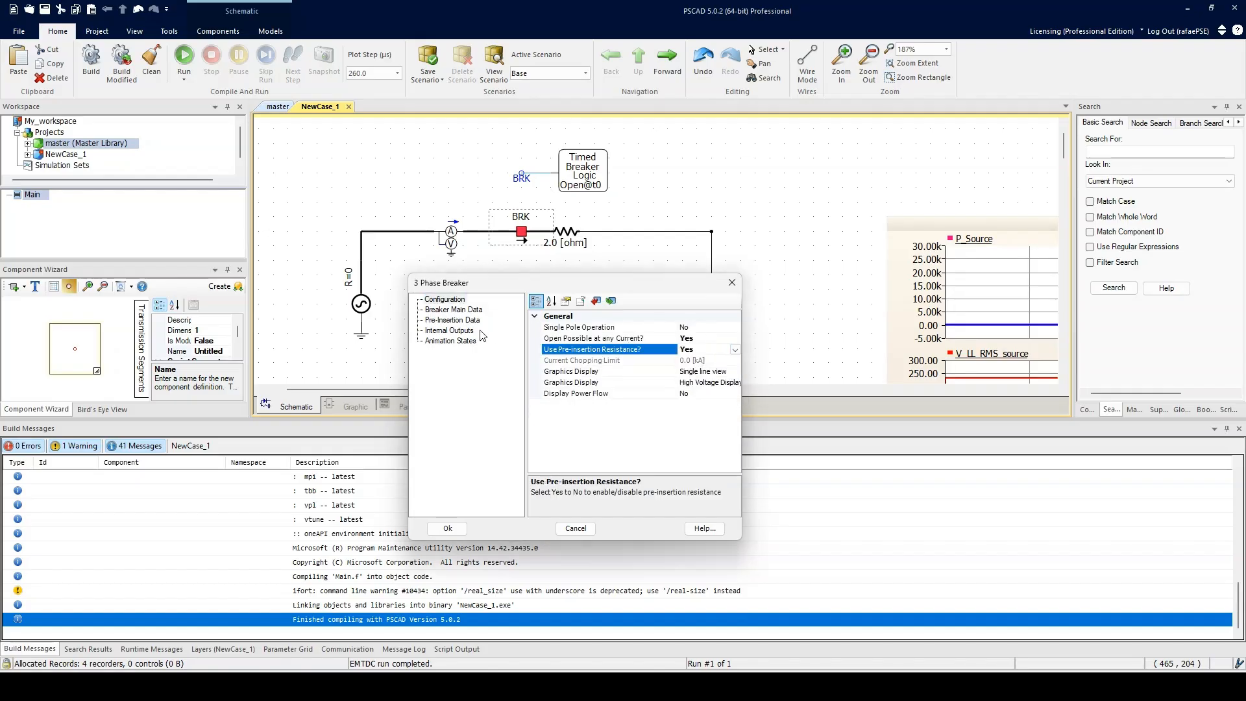
click(452, 319)
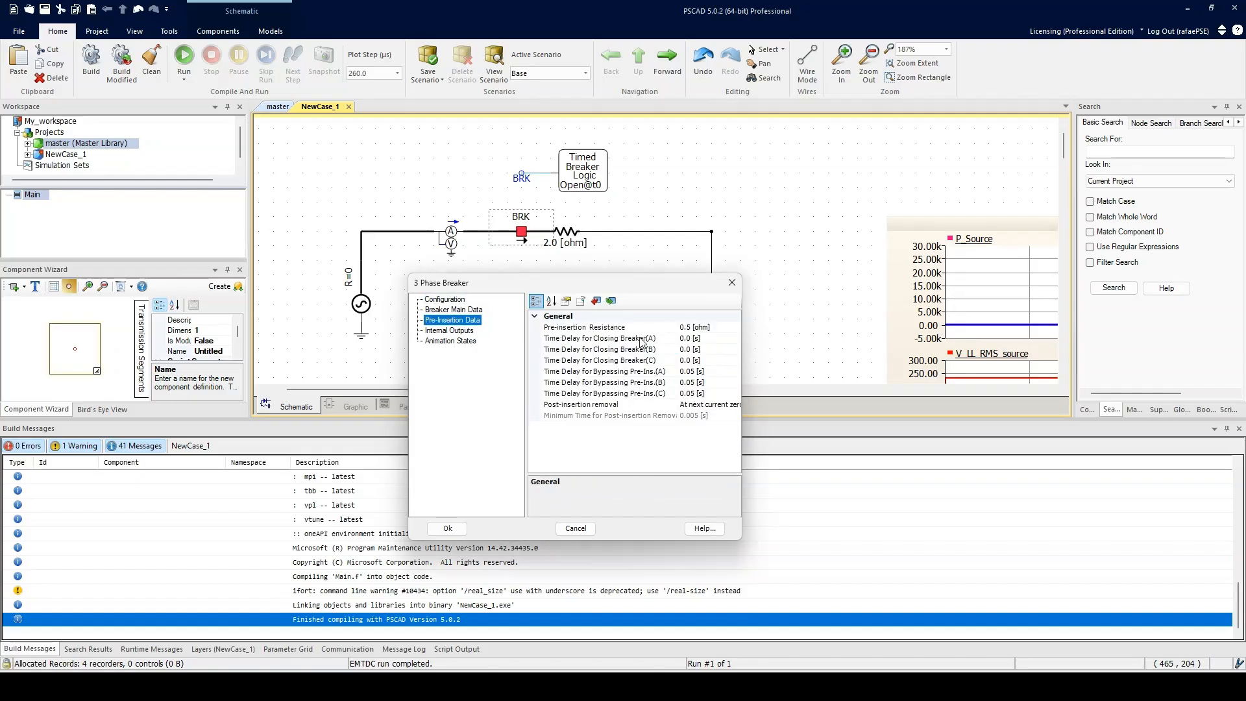
click(691, 328)
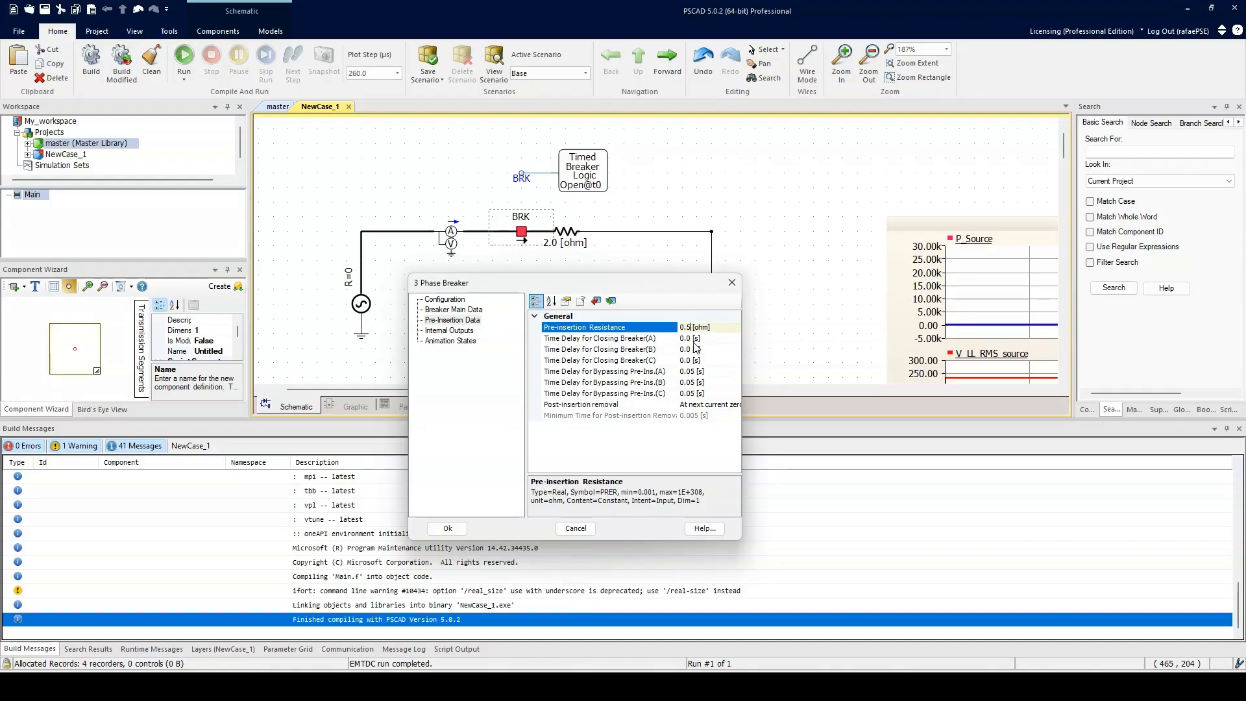
Step: Return to the Configuration page and set Open Possible at any Current to No
click(468, 311)
click(445, 300)
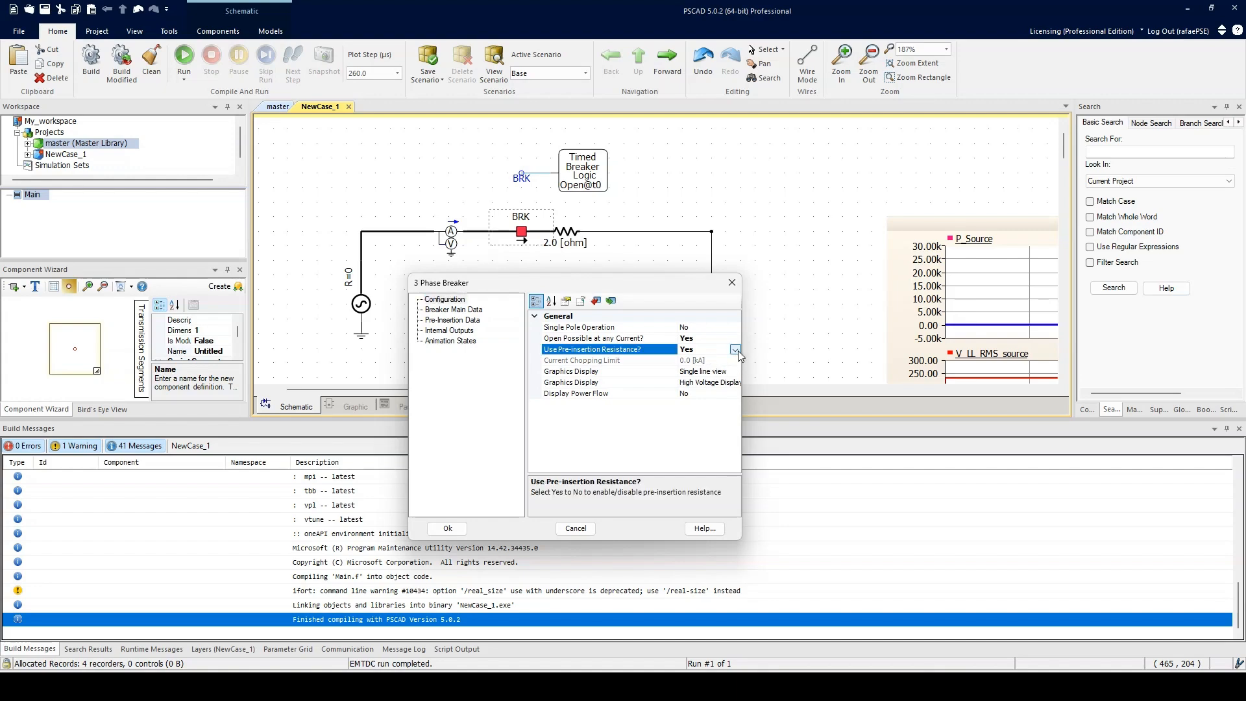
click(735, 338)
click(712, 353)
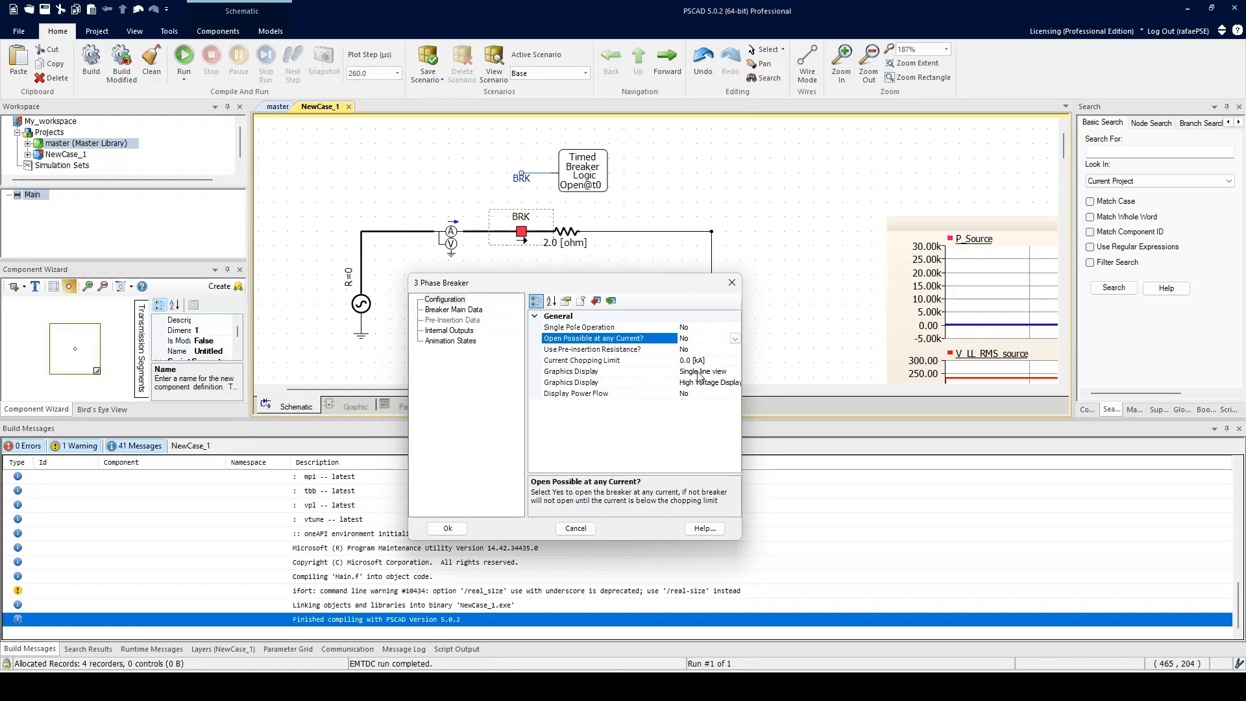
Step: Set the breaker's first Graphics Display option to 3 phase view and apply the dialog
click(734, 338)
click(709, 350)
click(718, 373)
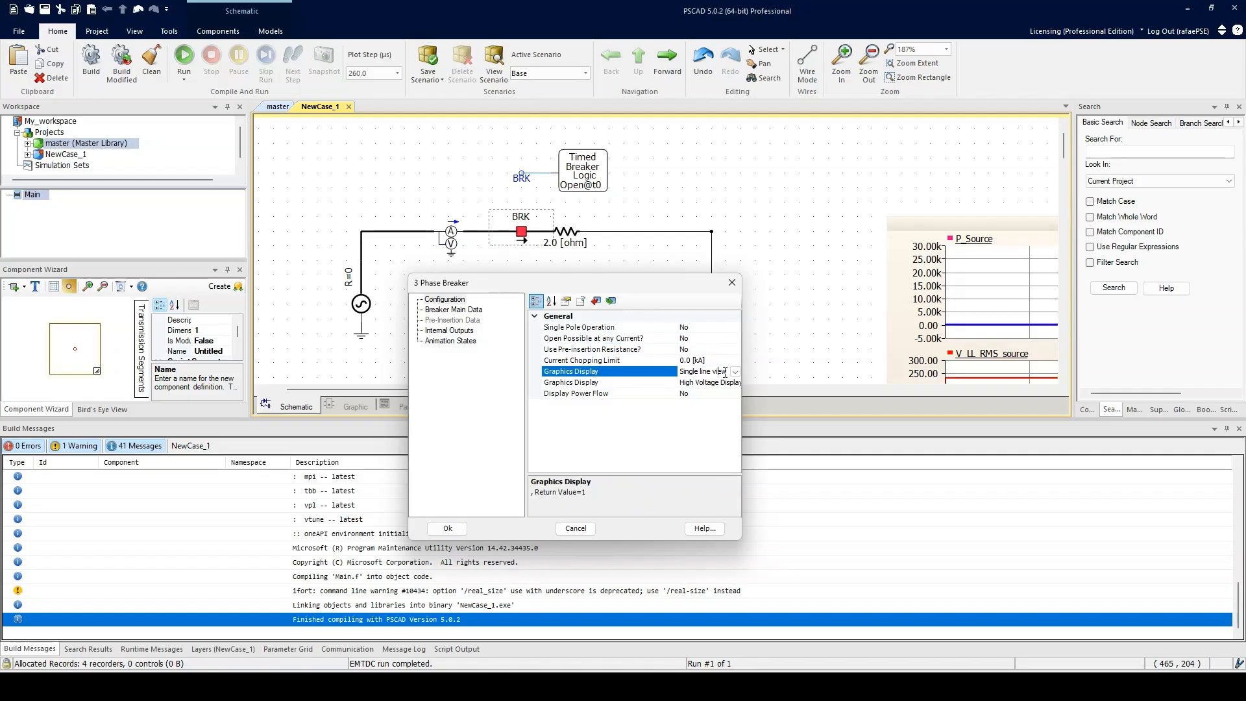
click(735, 372)
click(699, 391)
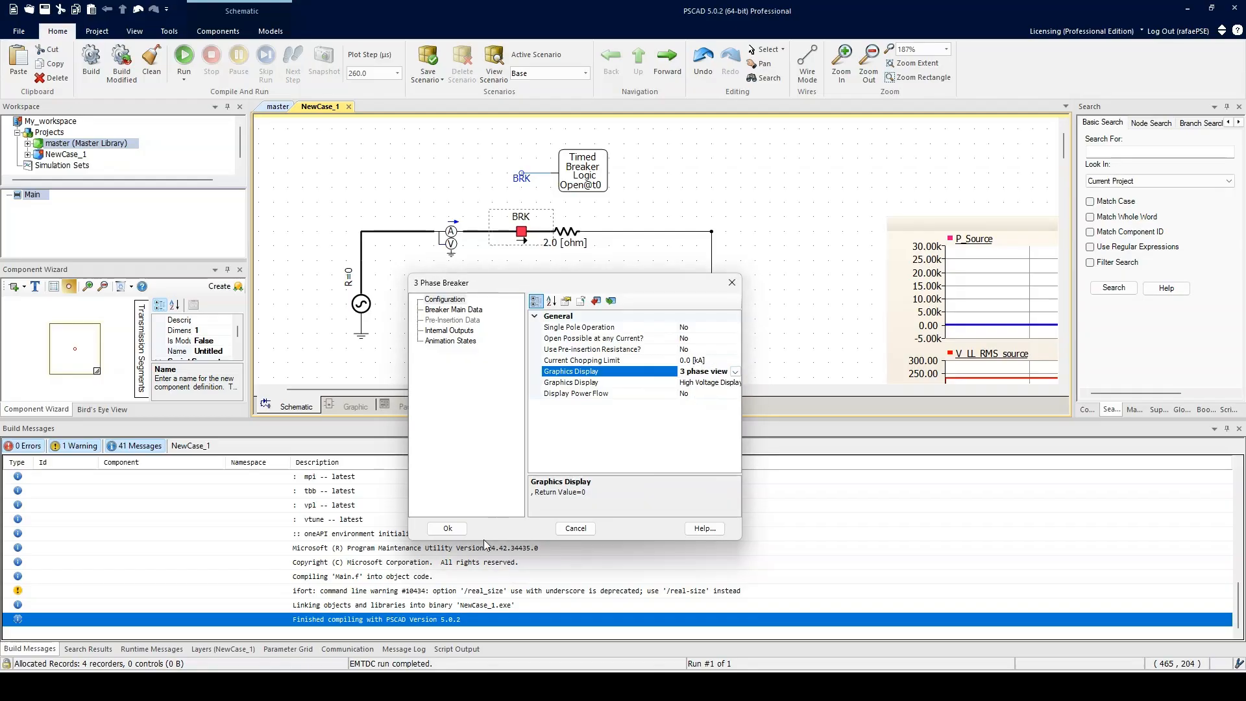
click(448, 528)
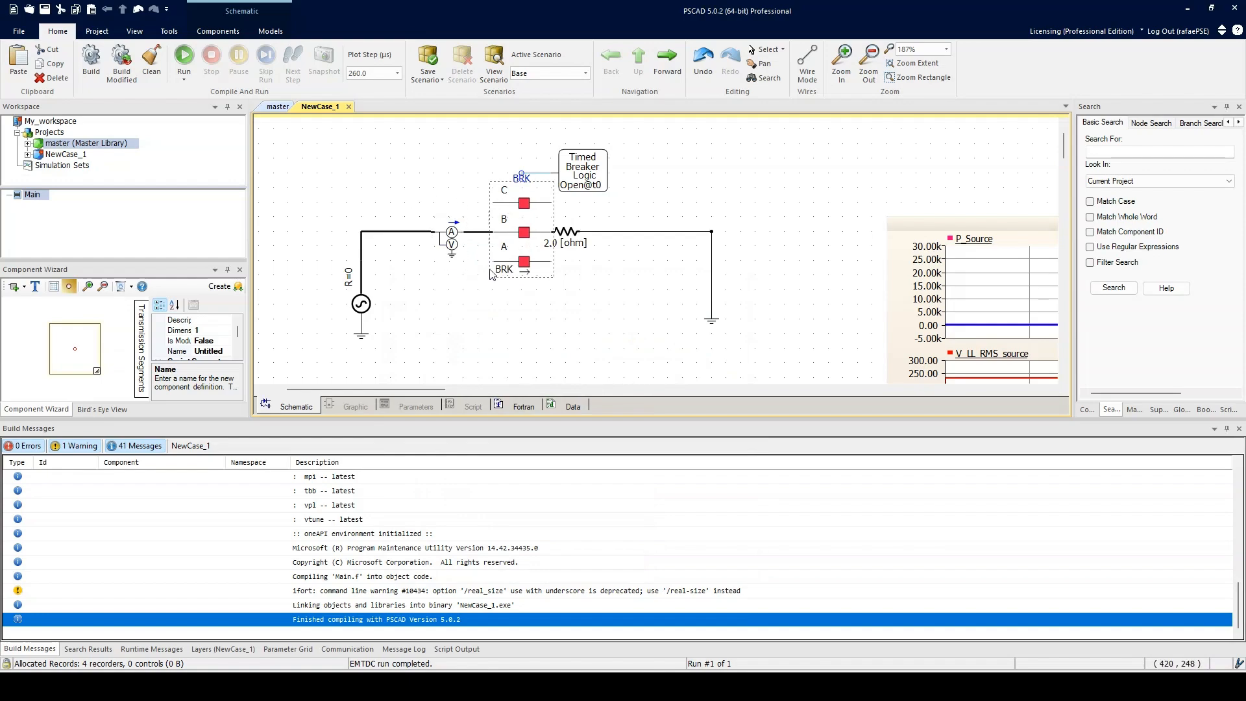
Step: Reopen the breaker's parameters, set Graphics Display to Single line view and switch the second Graphics Display to the plain voltage display
right_click(511, 209)
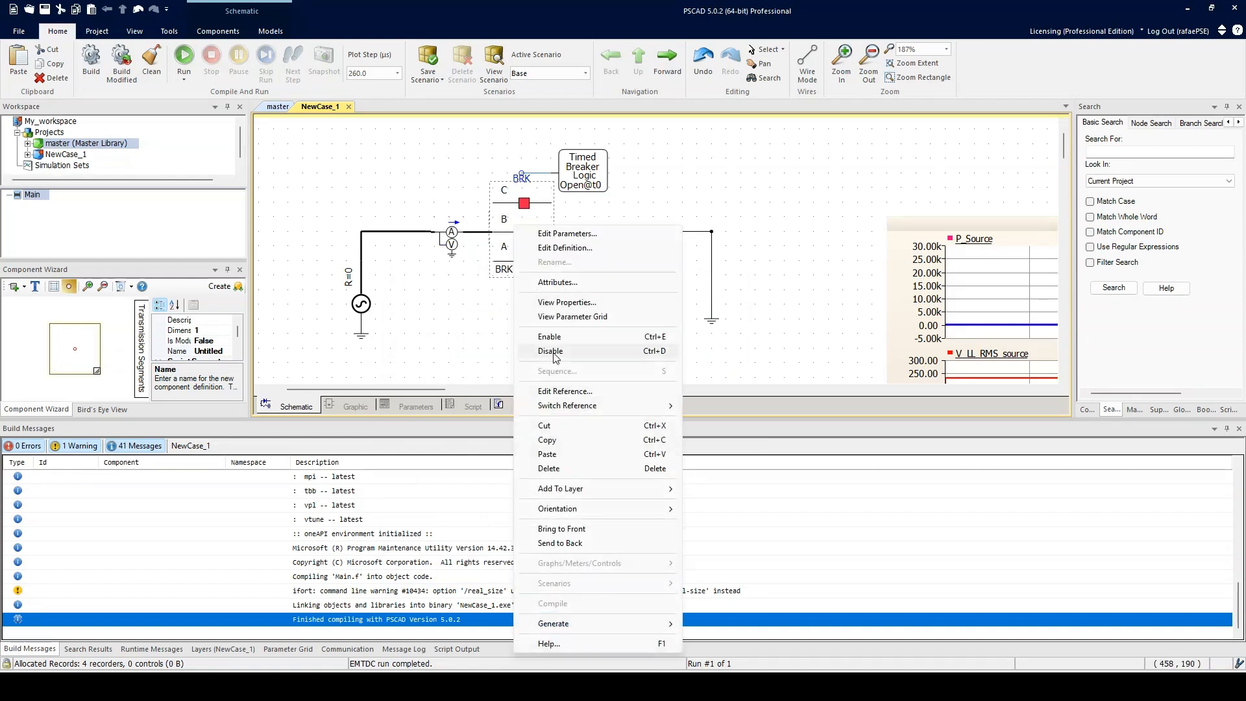
click(503, 216)
double_click(504, 219)
click(778, 299)
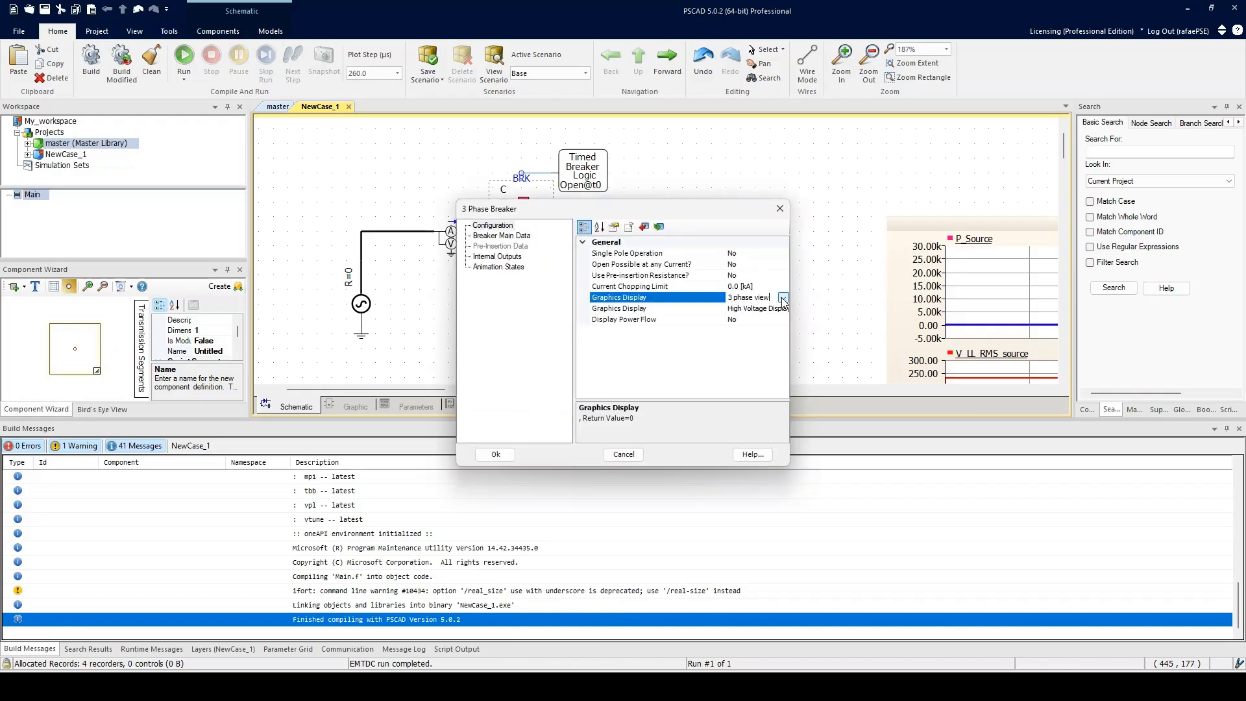
click(782, 297)
click(744, 319)
click(779, 309)
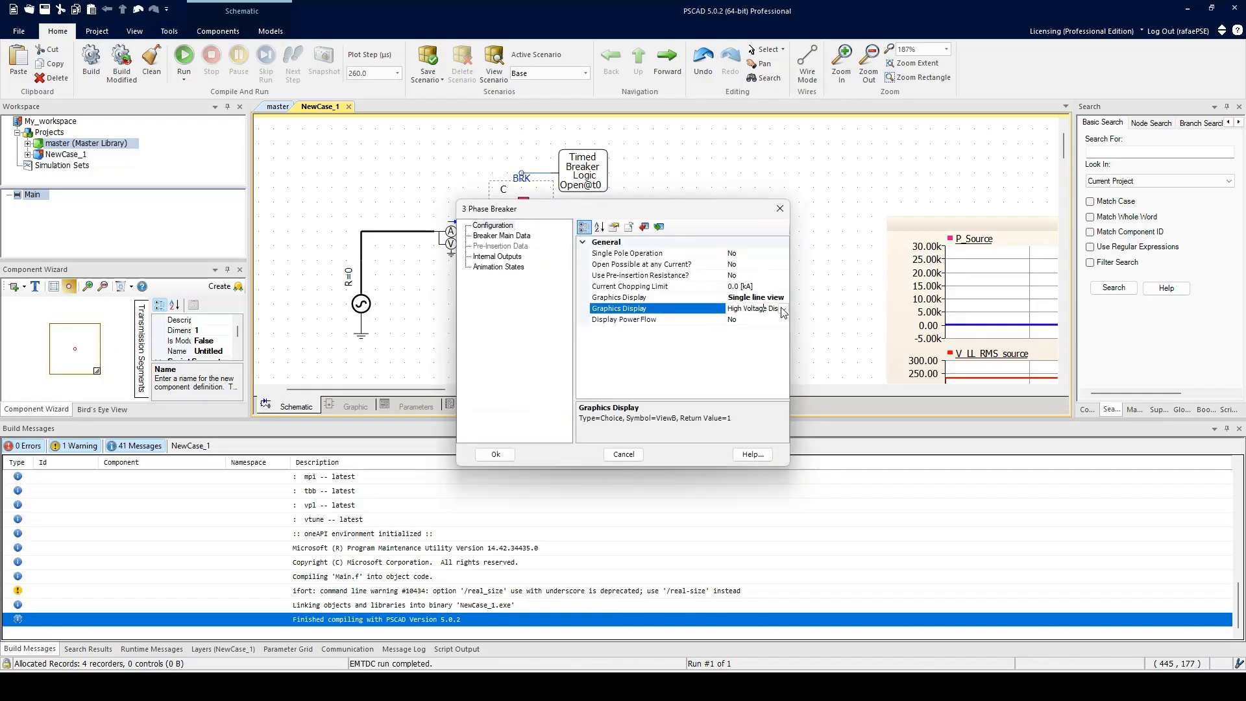
click(782, 309)
click(730, 331)
click(496, 454)
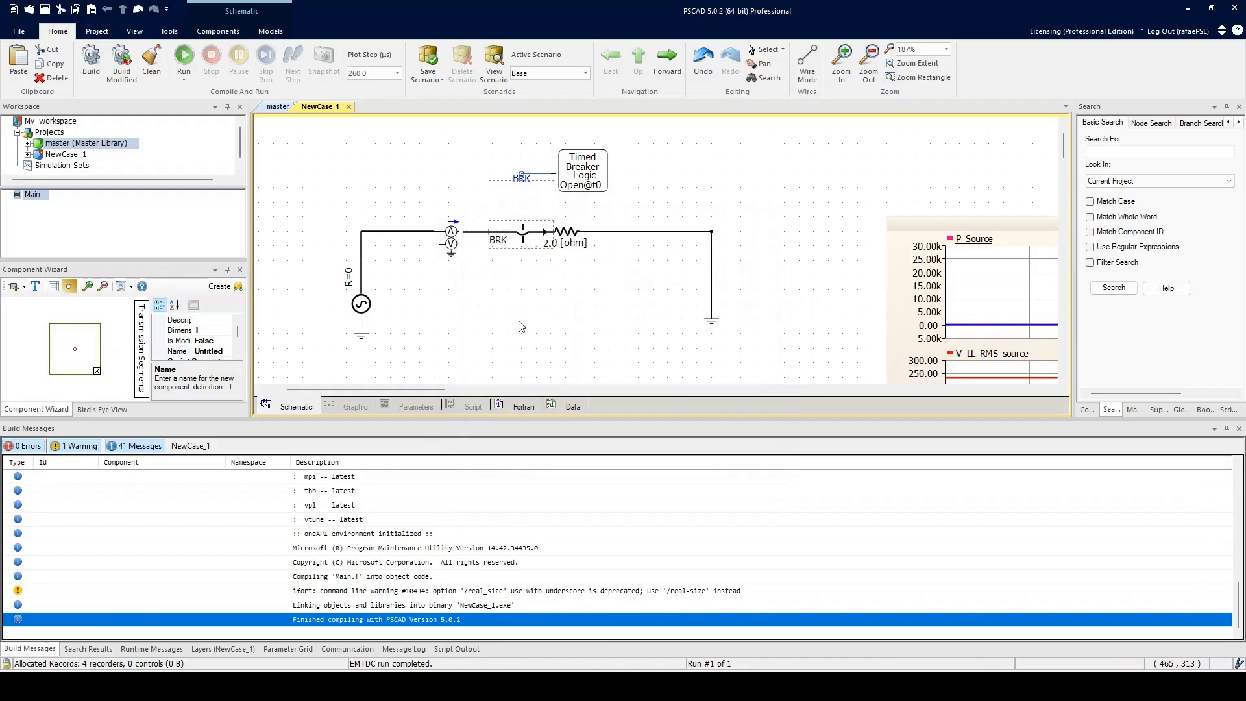
mouse_move(524, 245)
mouse_down()
mouse_move(512, 285)
mouse_move(523, 235)
mouse_up()
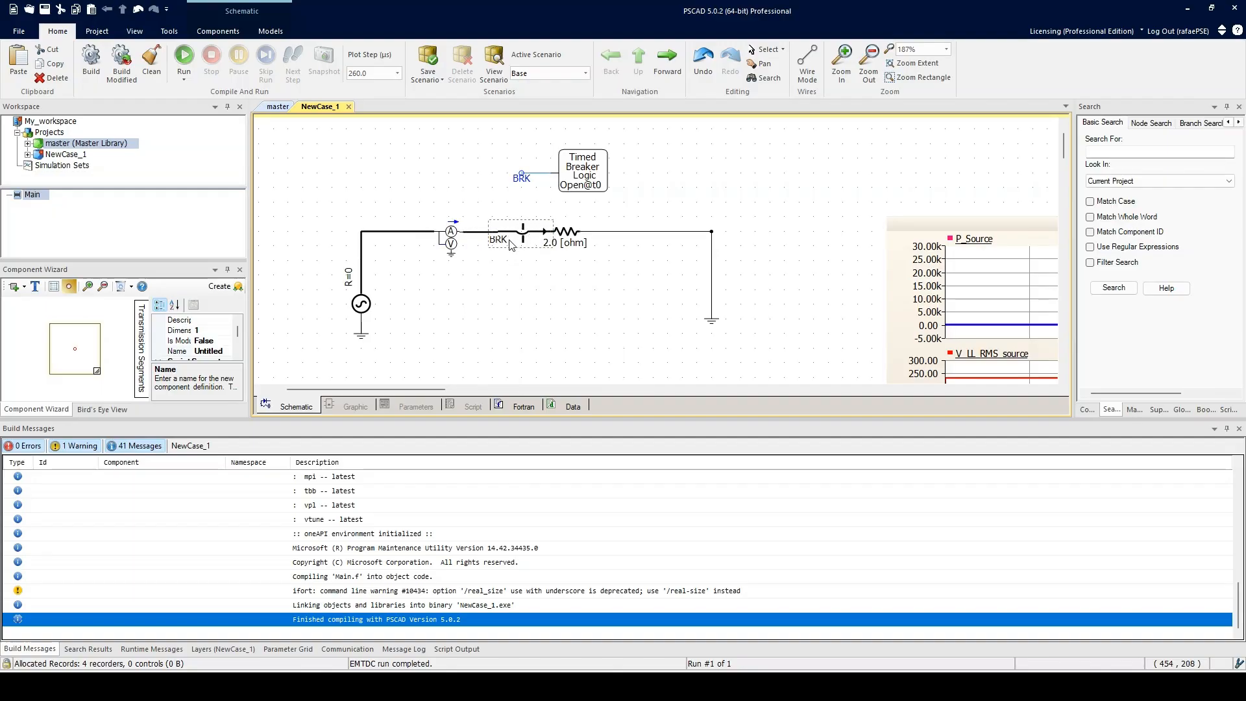
right_click(518, 239)
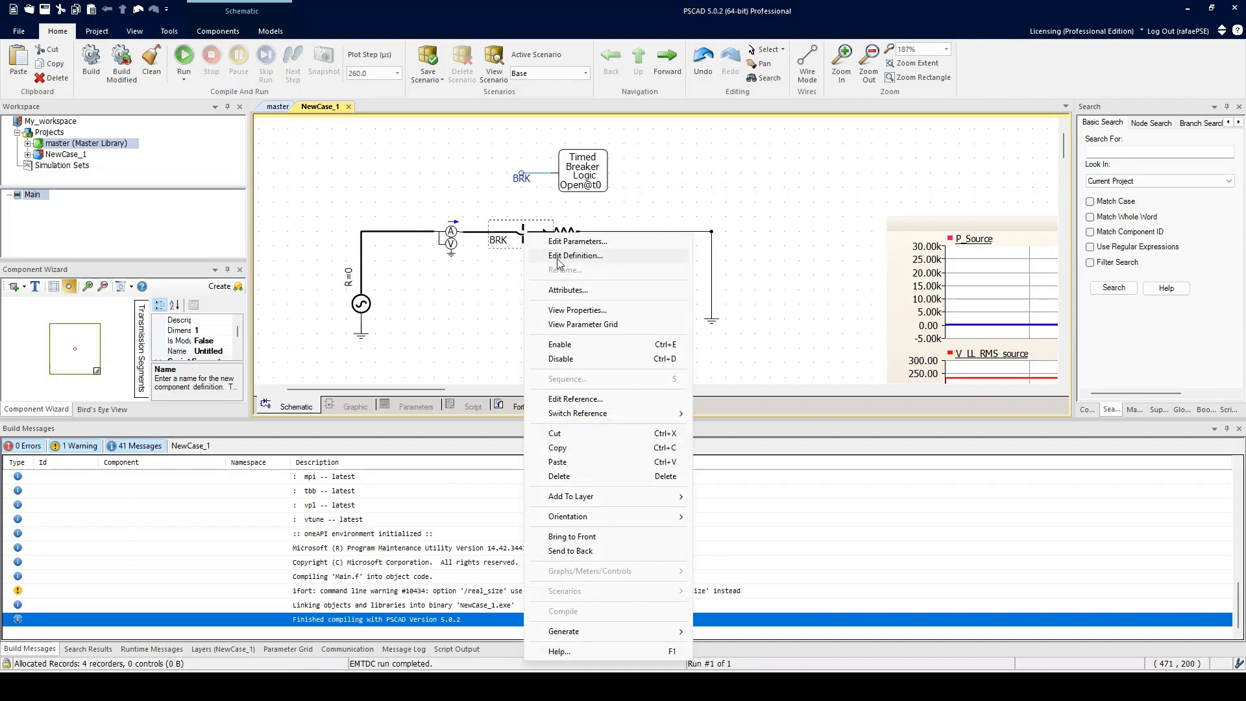
click(558, 260)
click(382, 62)
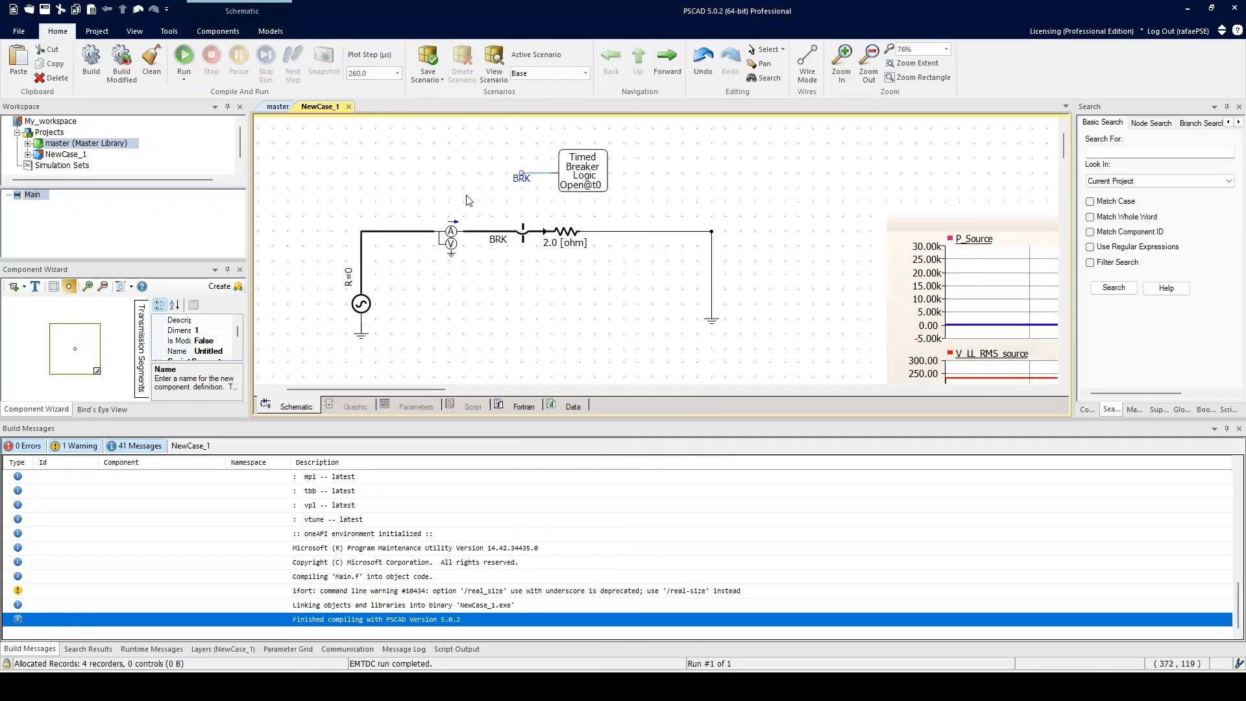
Step: Reopen the breaker's parameters and set the second Graphics Display back to High Voltage Display
double_click(519, 239)
click(781, 310)
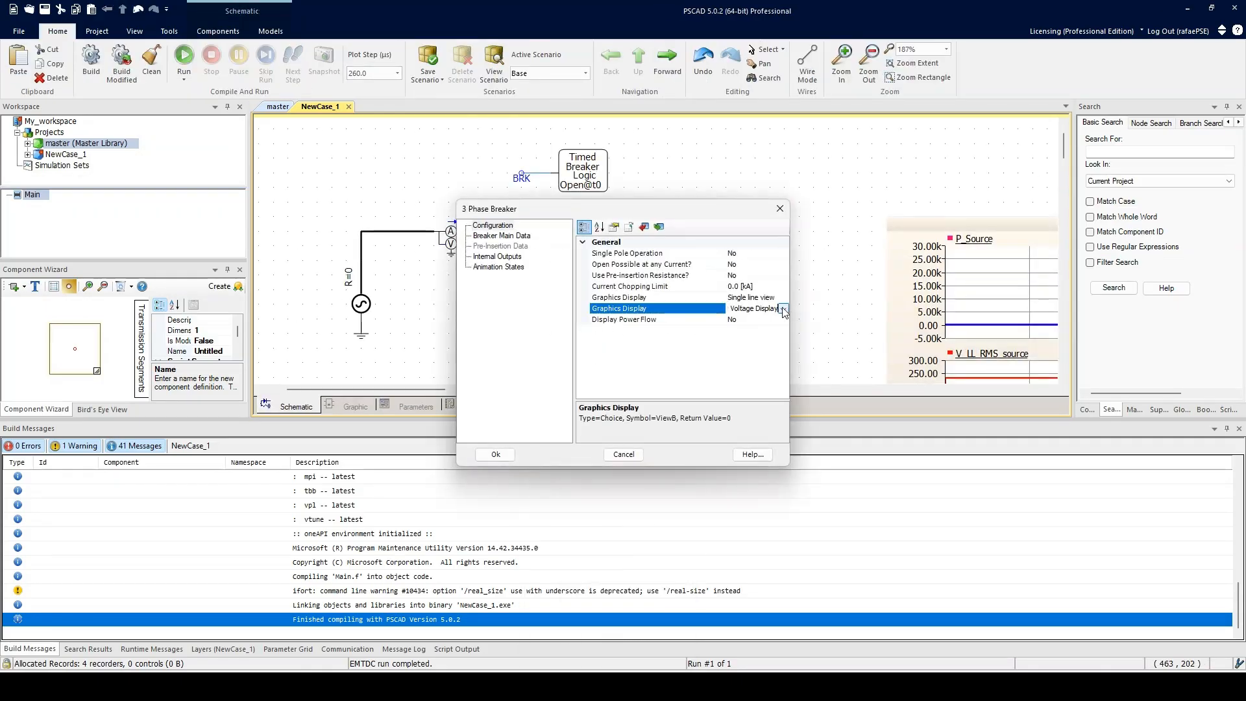
click(783, 310)
click(733, 328)
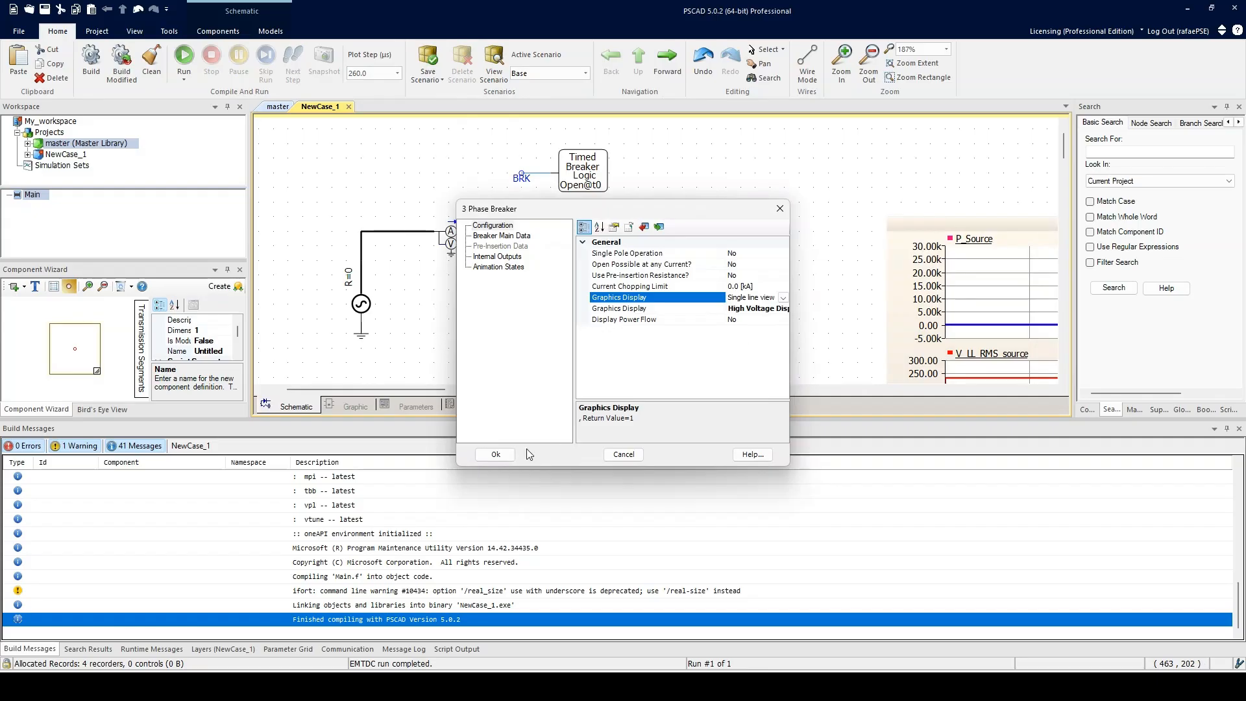
click(497, 456)
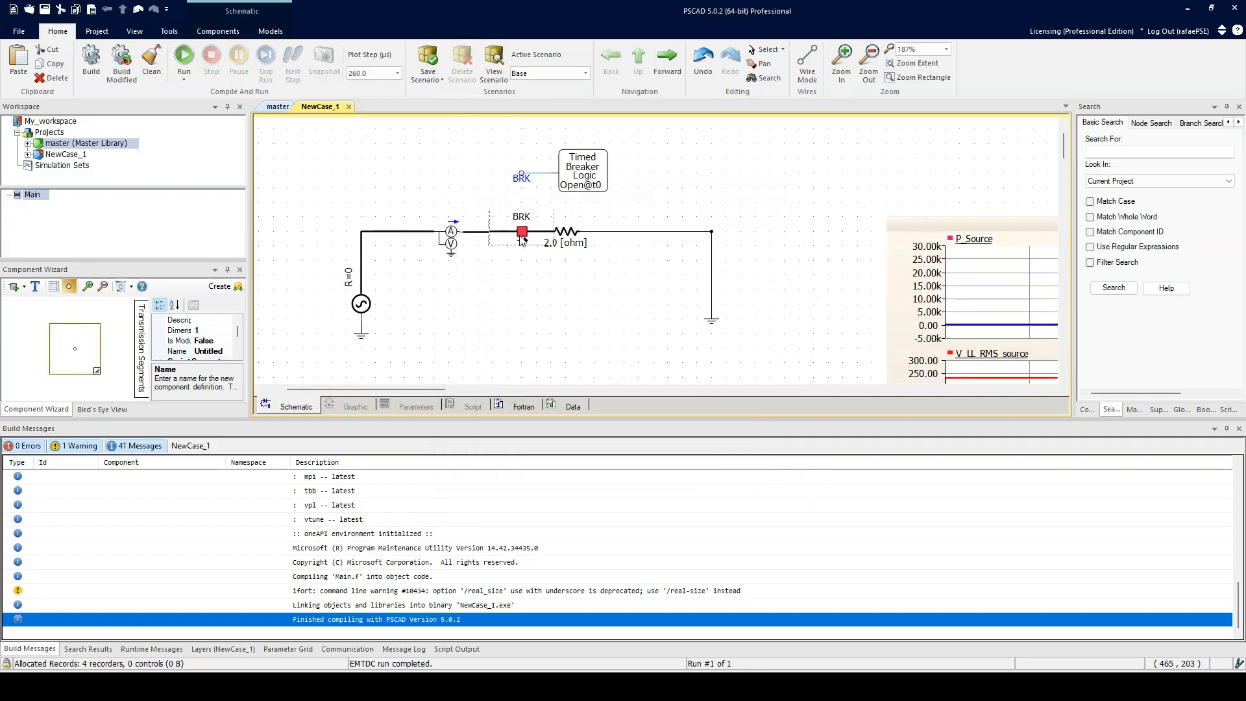
Step: Open the breaker's parameters again and set Display Power Flow to Yes
double_click(520, 240)
click(649, 319)
click(783, 319)
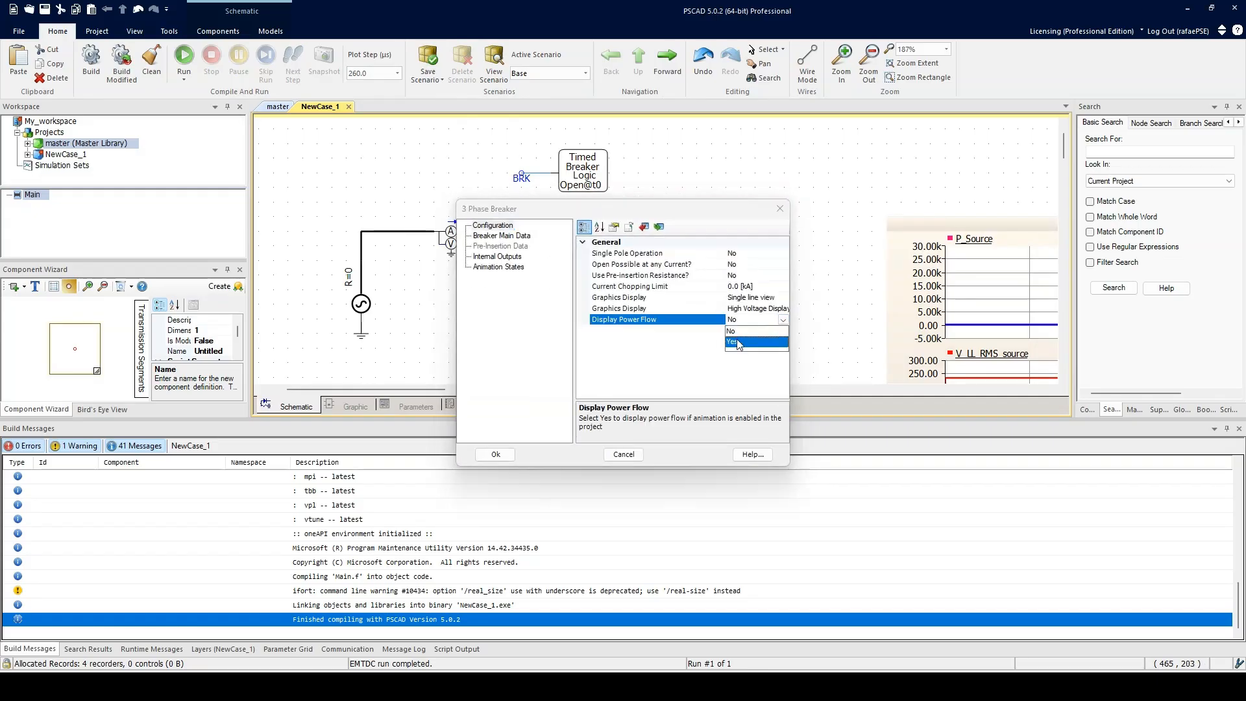
click(737, 341)
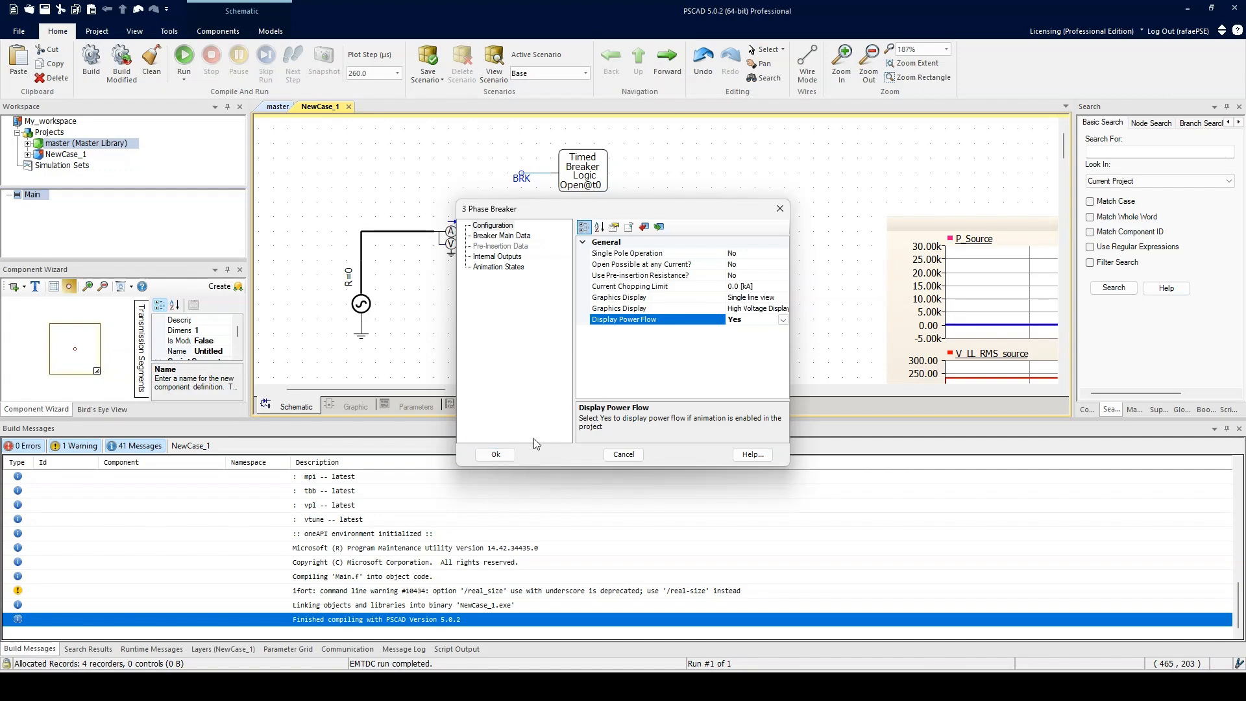
drag(492, 200, 448, 265)
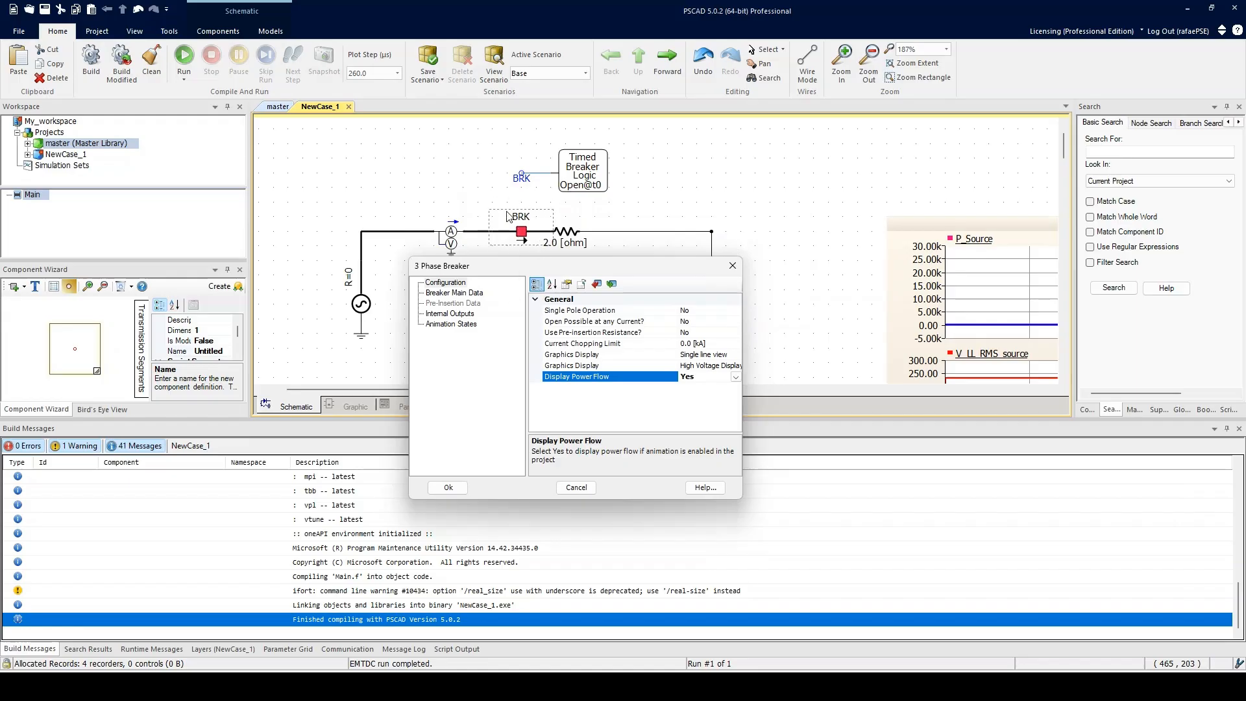
Step: Examine the Breaker Main Data page's name and open and closed resistance entries
click(463, 293)
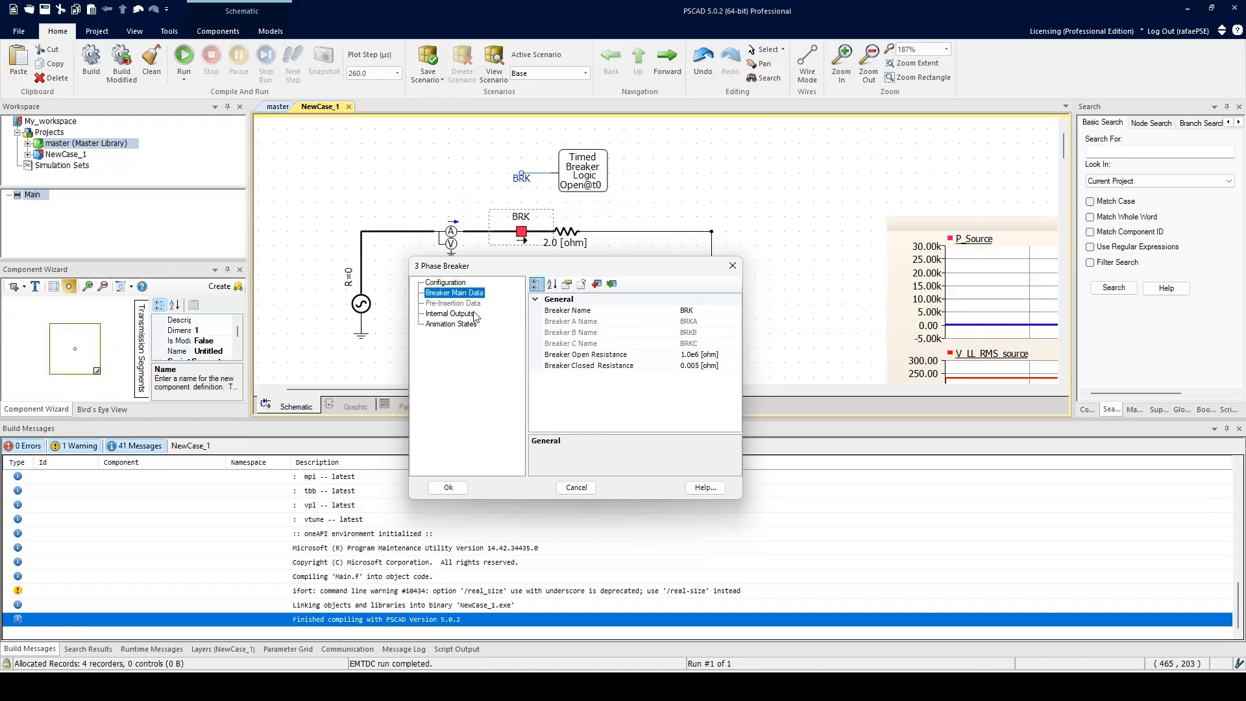
click(586, 368)
click(584, 356)
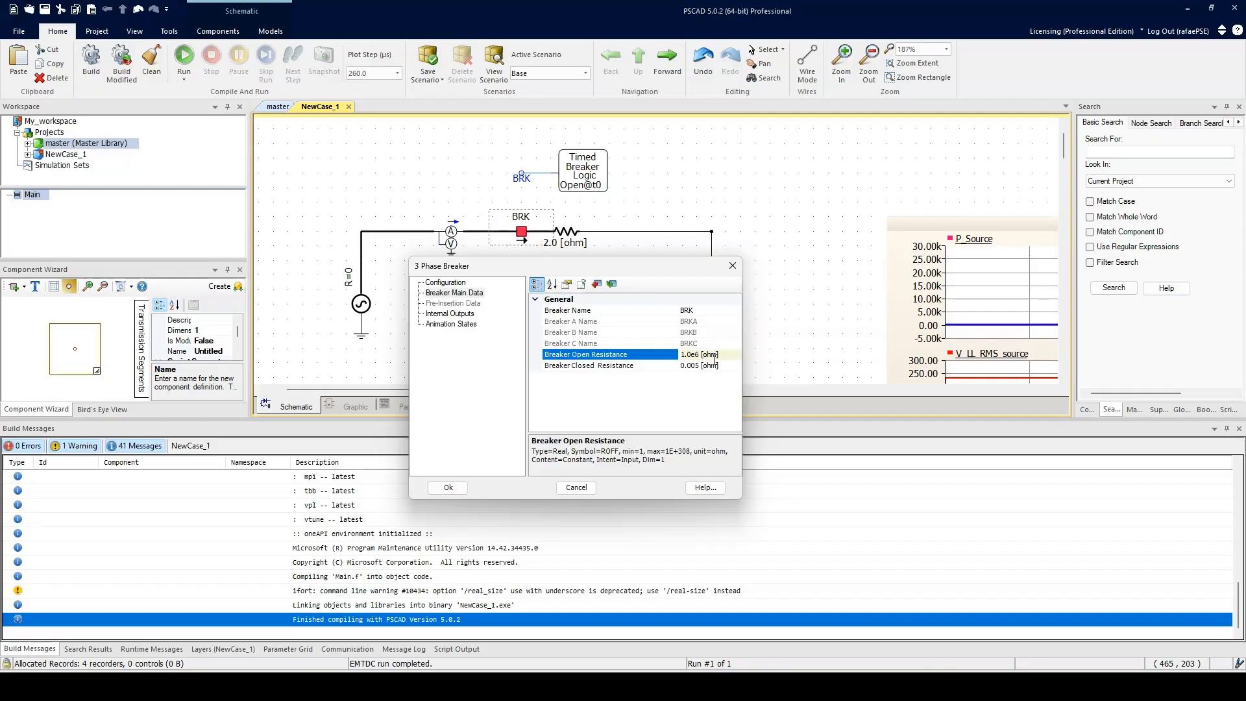
click(603, 367)
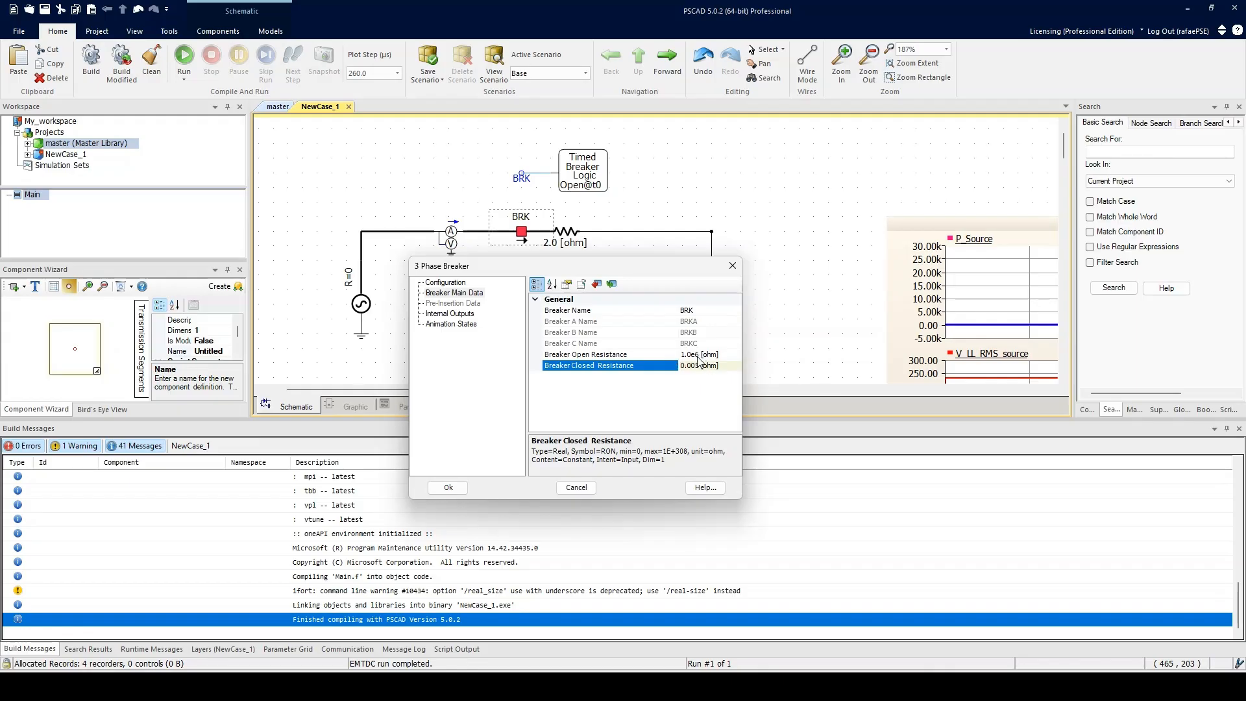
drag(535, 265, 505, 268)
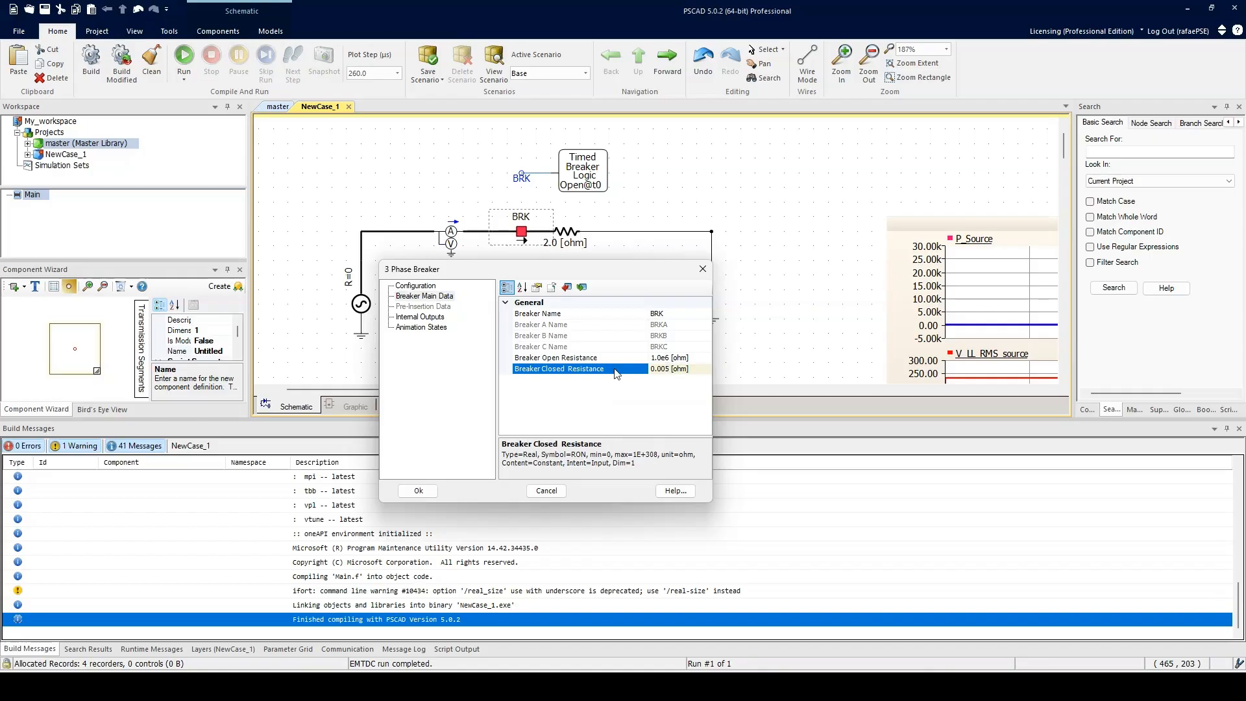
key(Up)
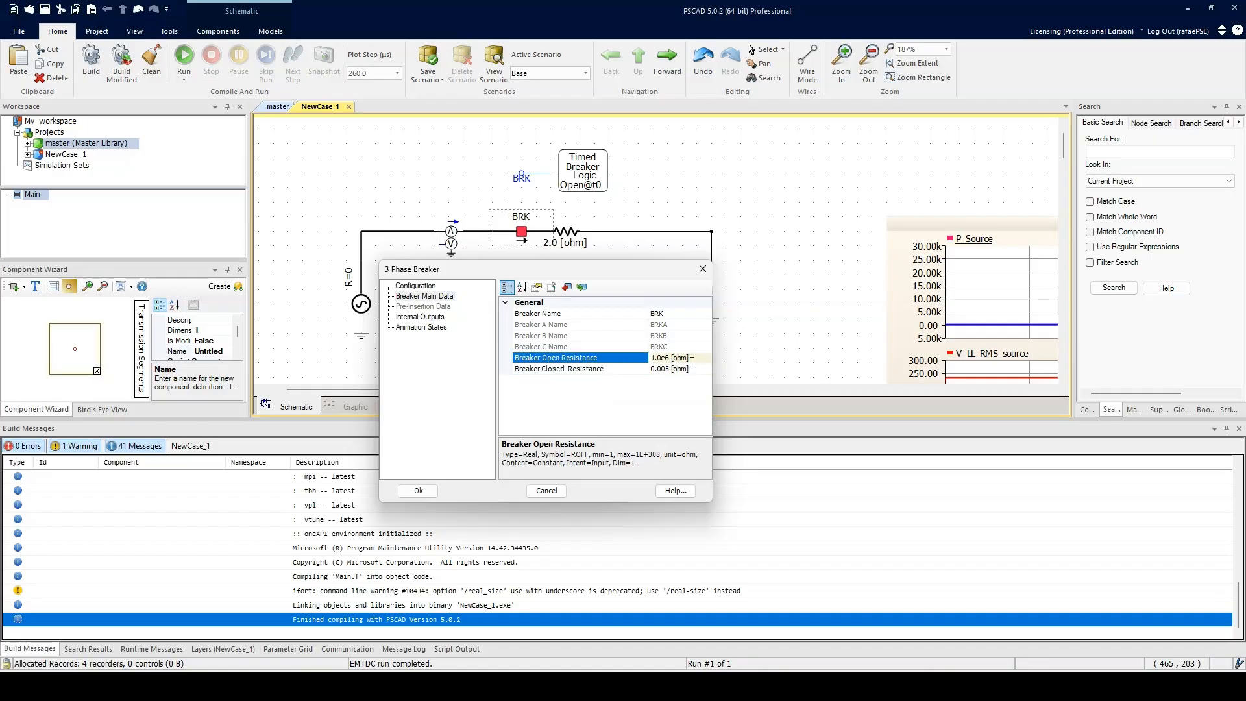
click(611, 315)
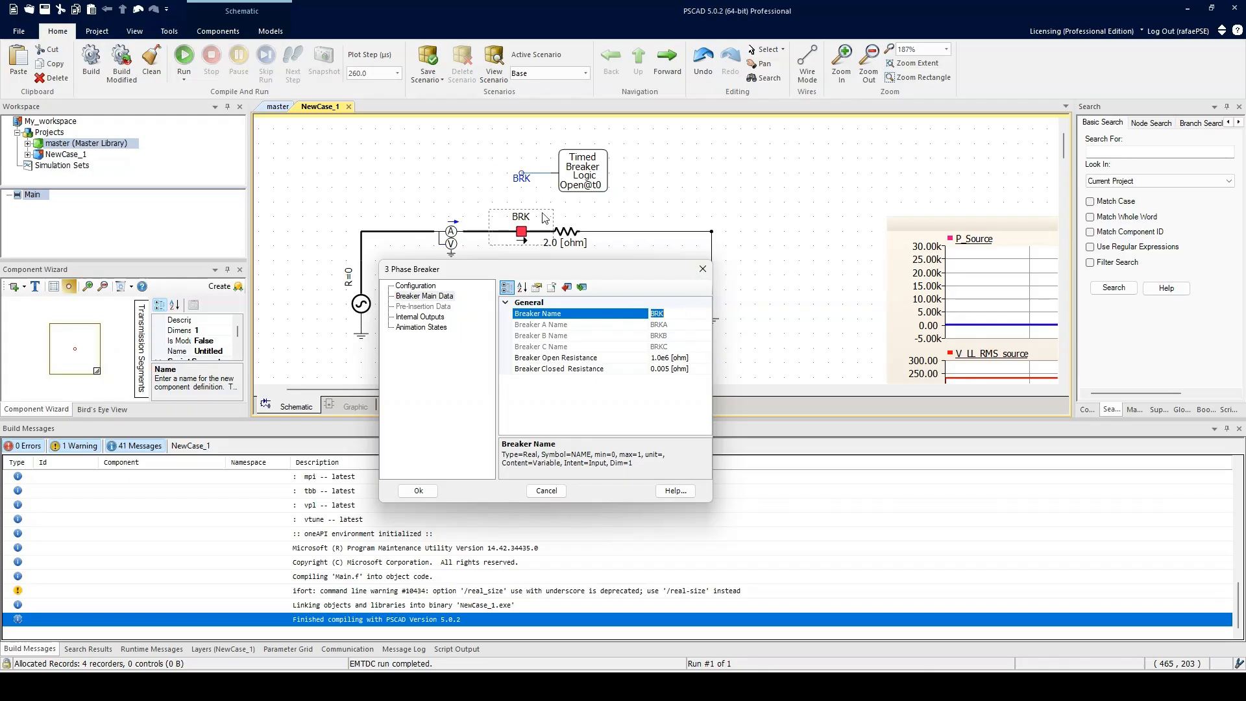
Step: Rename the breaker to MY_BREAKER and confirm the dialog
click(672, 313)
key(Caps_Lock)
text(my)
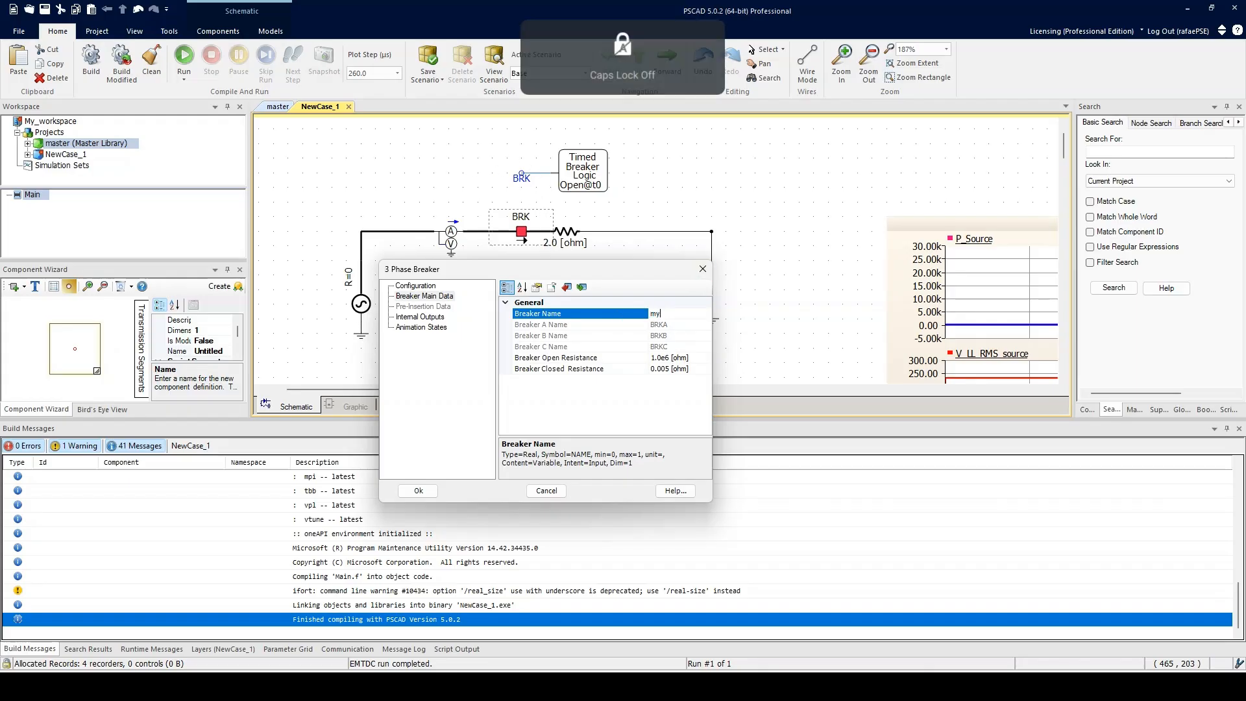
key(Caps_Lock)
key(BackSpace)
key(BackSpace)
text(MY_BREAKER)
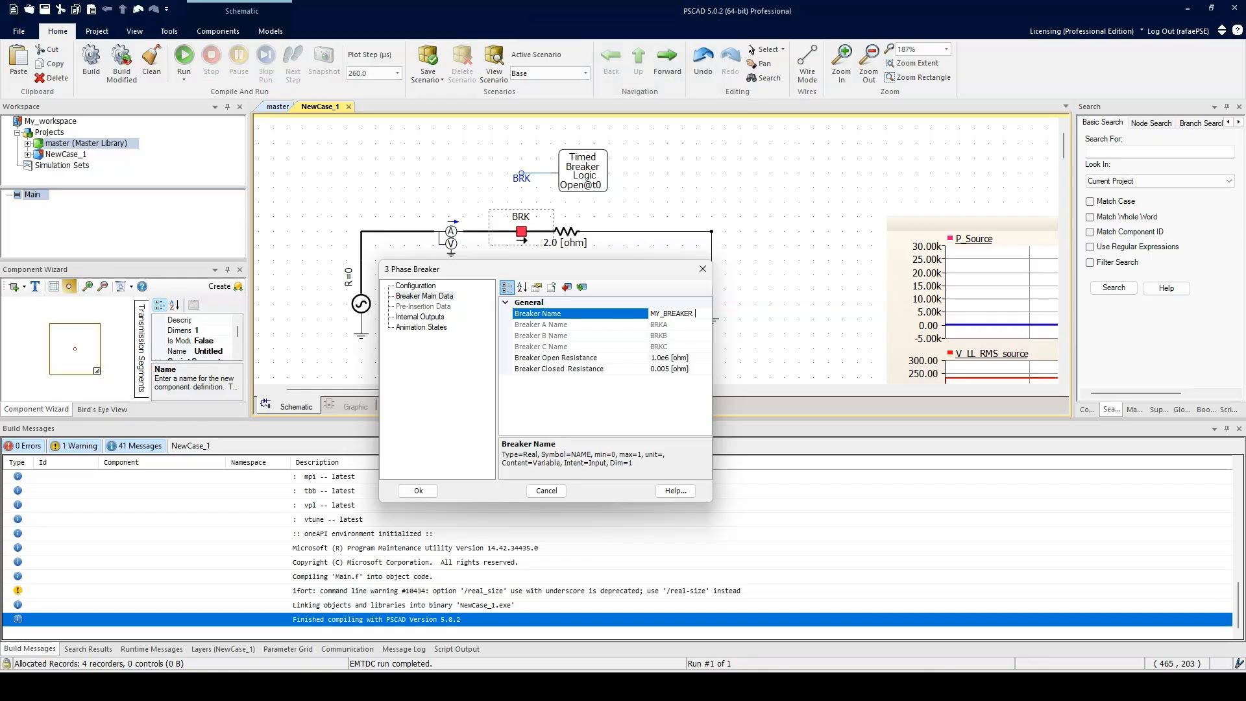
key(Return)
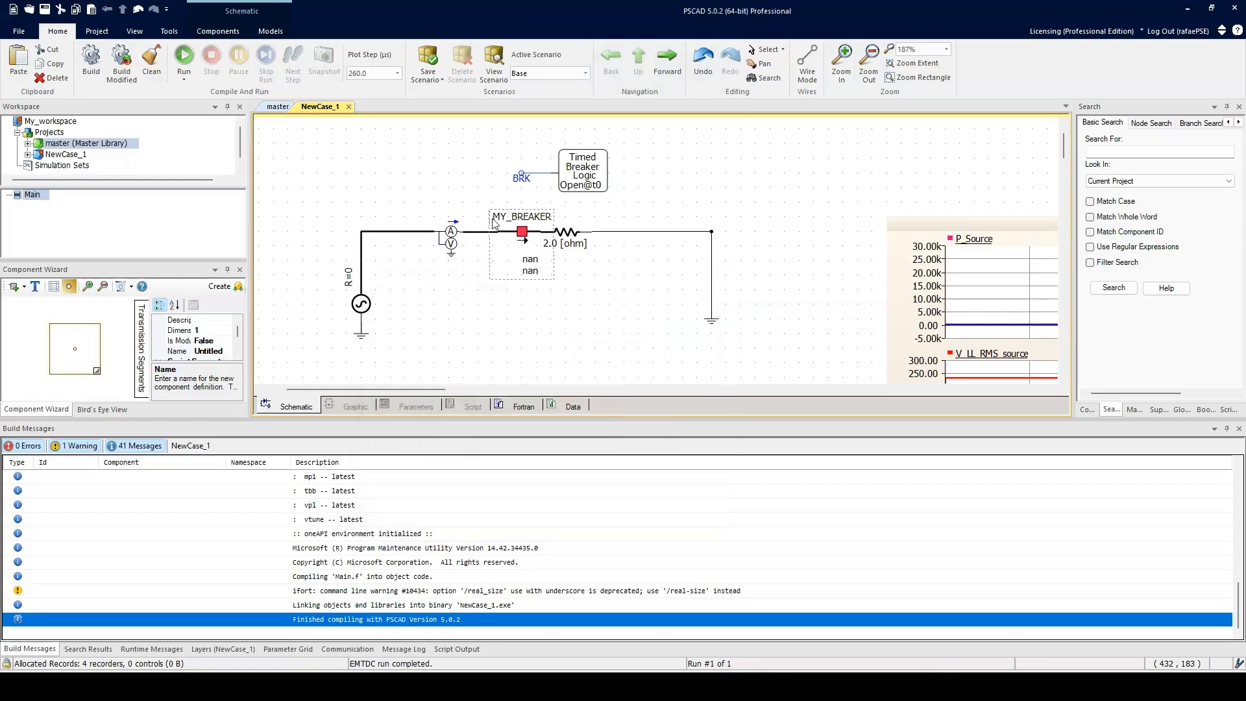
Step: Reopen the breaker's Breaker Main Data page to check the name, then close the dialog
double_click(520, 238)
click(501, 235)
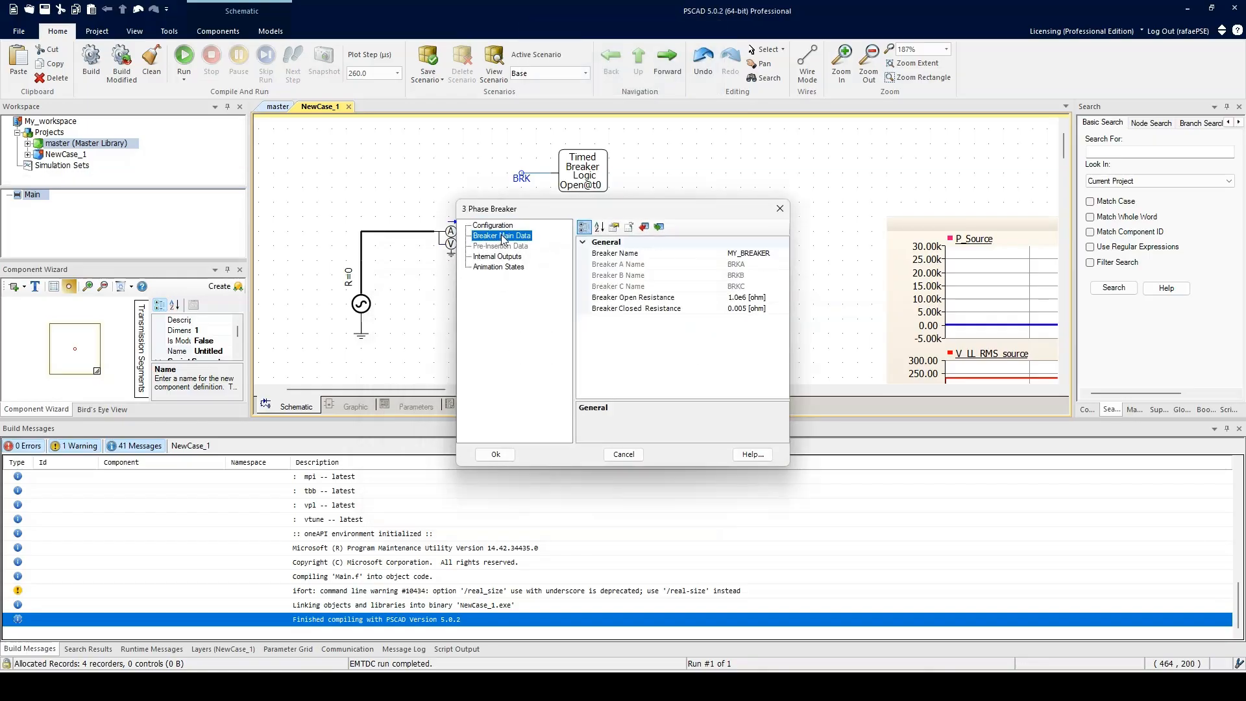
click(780, 208)
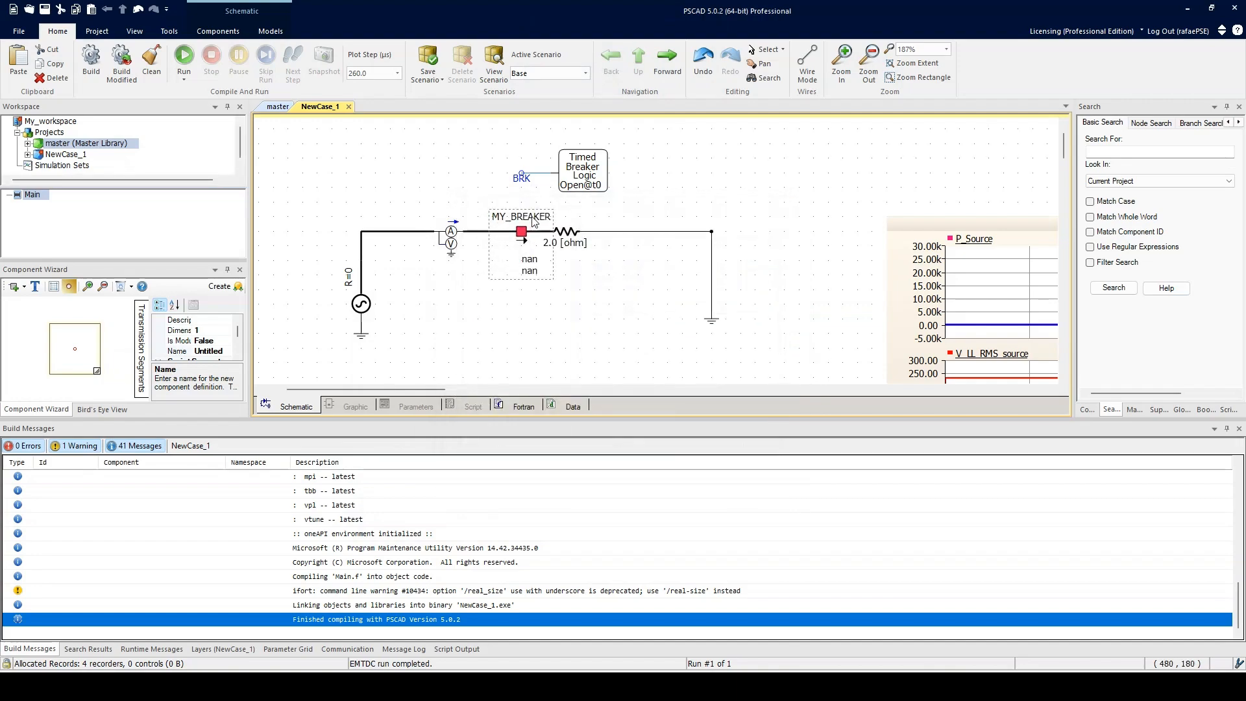
Step: Run the simulation and close the build error dialog
click(520, 182)
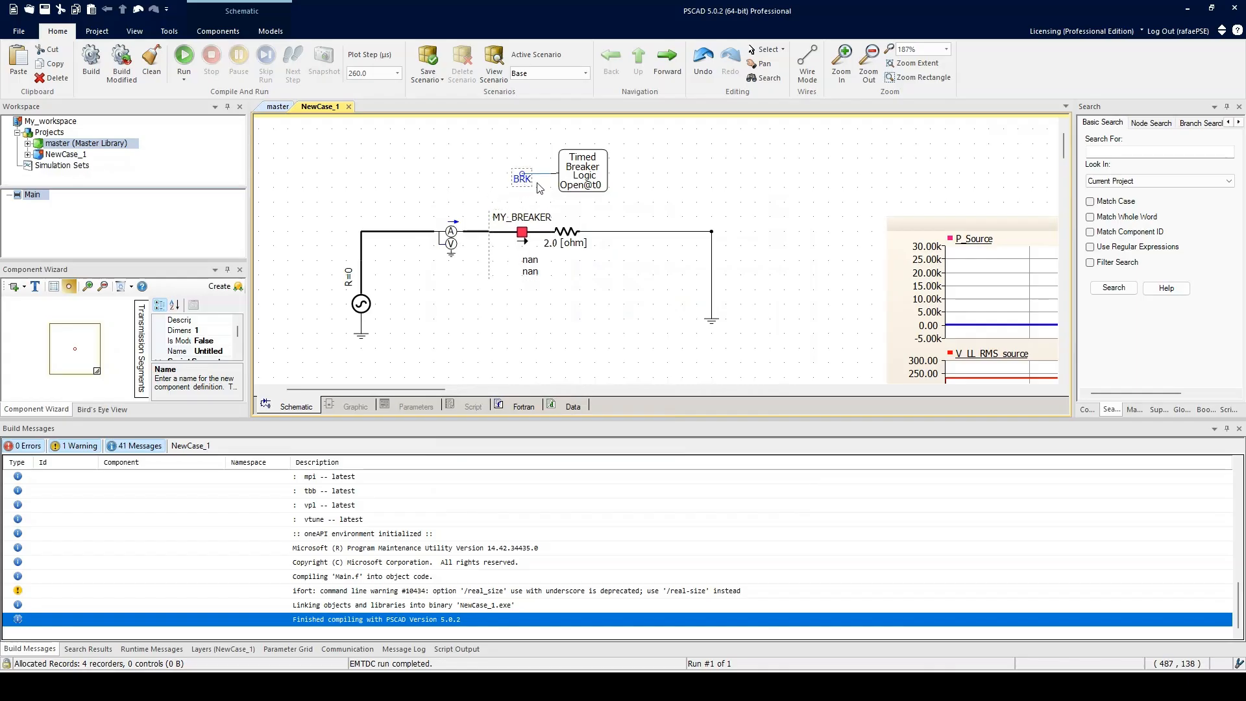
key(F5)
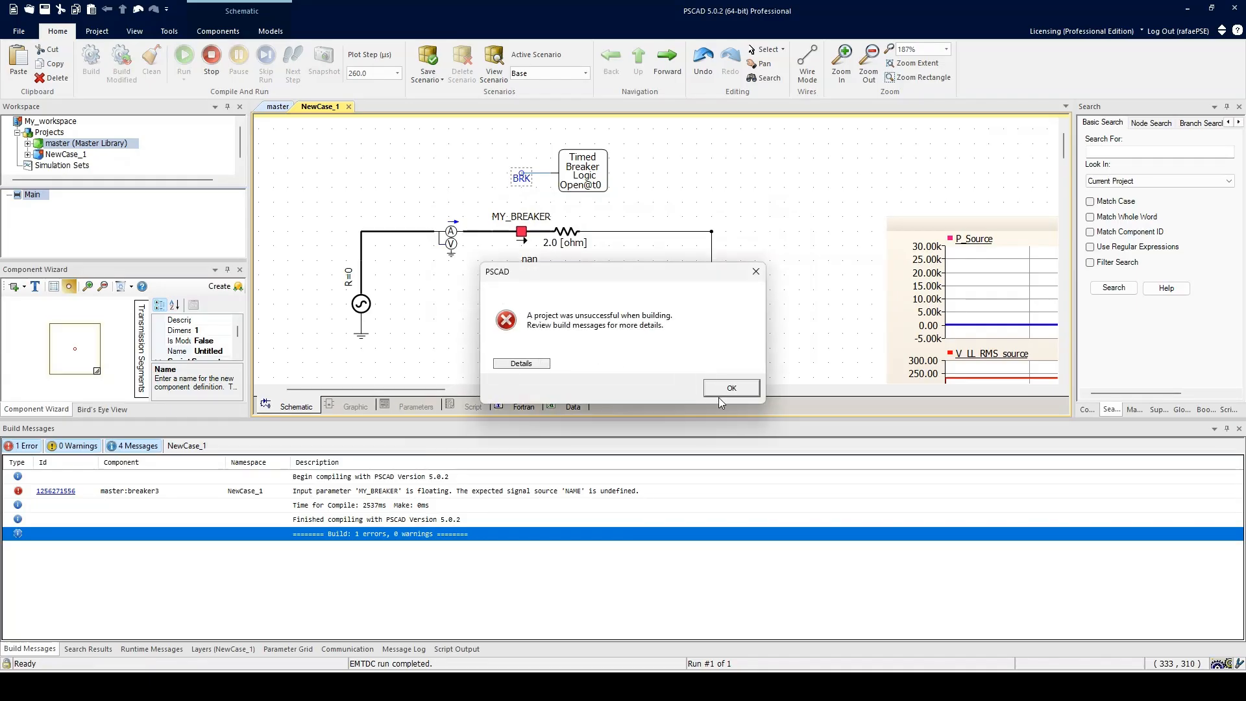
click(722, 392)
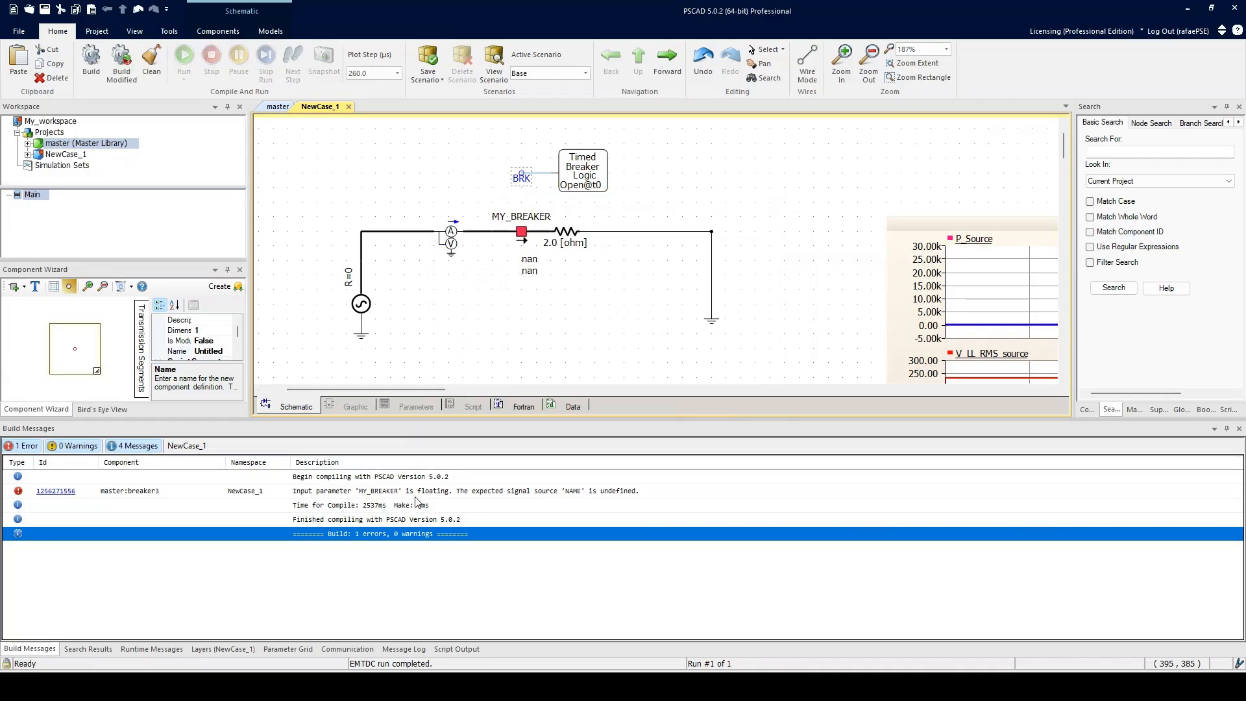
Step: Rename the timed logic's data signal label to MY_BREAKER and run the simulation again
click(521, 233)
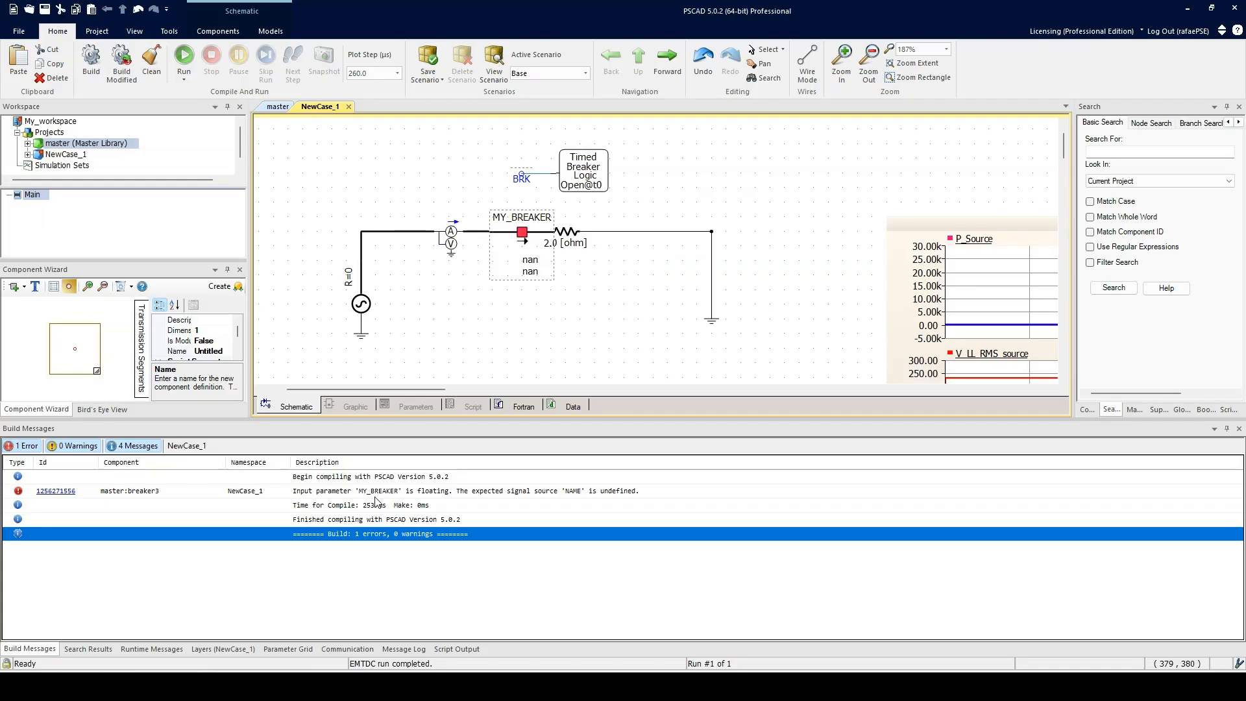
double_click(521, 177)
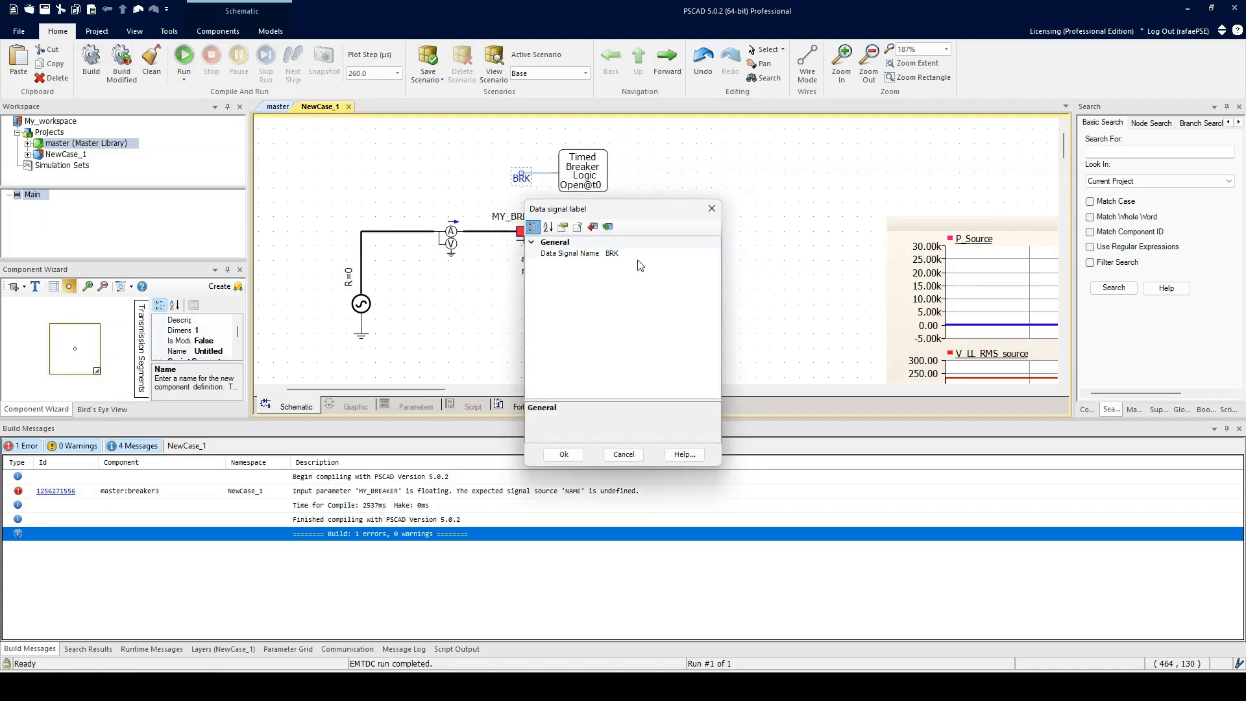
click(638, 254)
text(my)
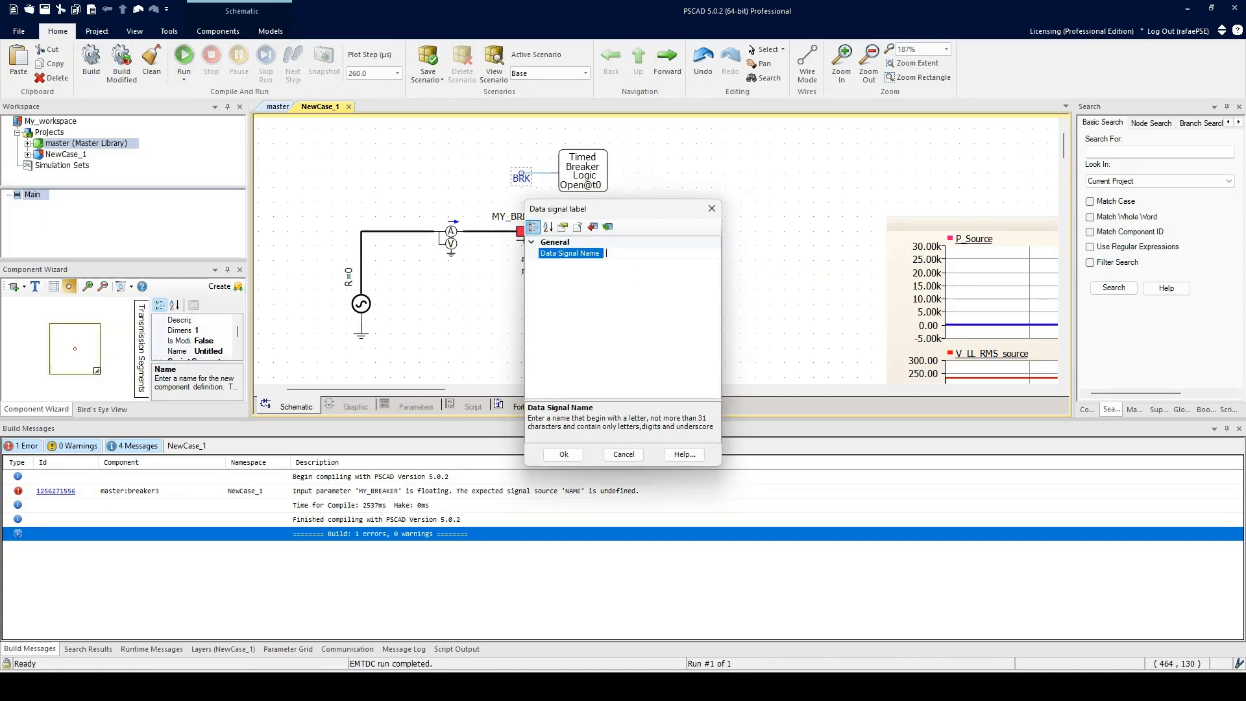
text(MY_BREAKER)
key(Return)
click(184, 57)
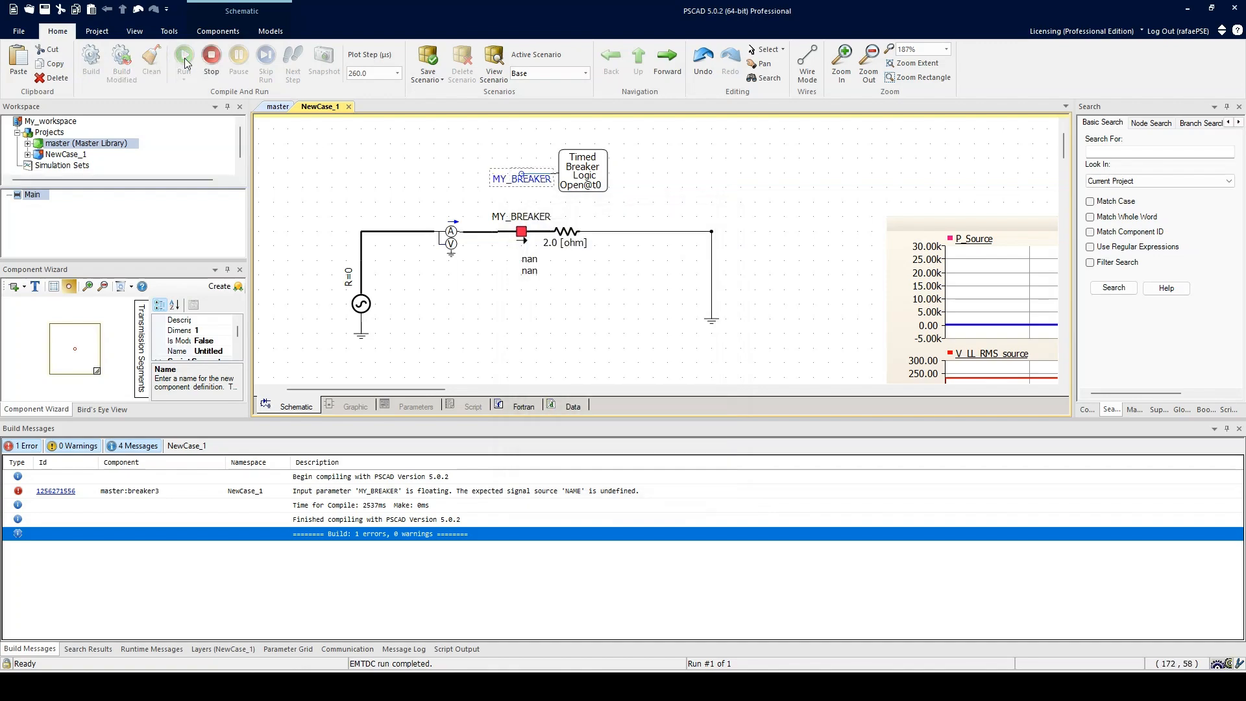
Step: Open the breaker's Internal Outputs page, name the phase A breaker current output BREAKER_PHASE_A_Current, and confirm
double_click(522, 243)
click(497, 257)
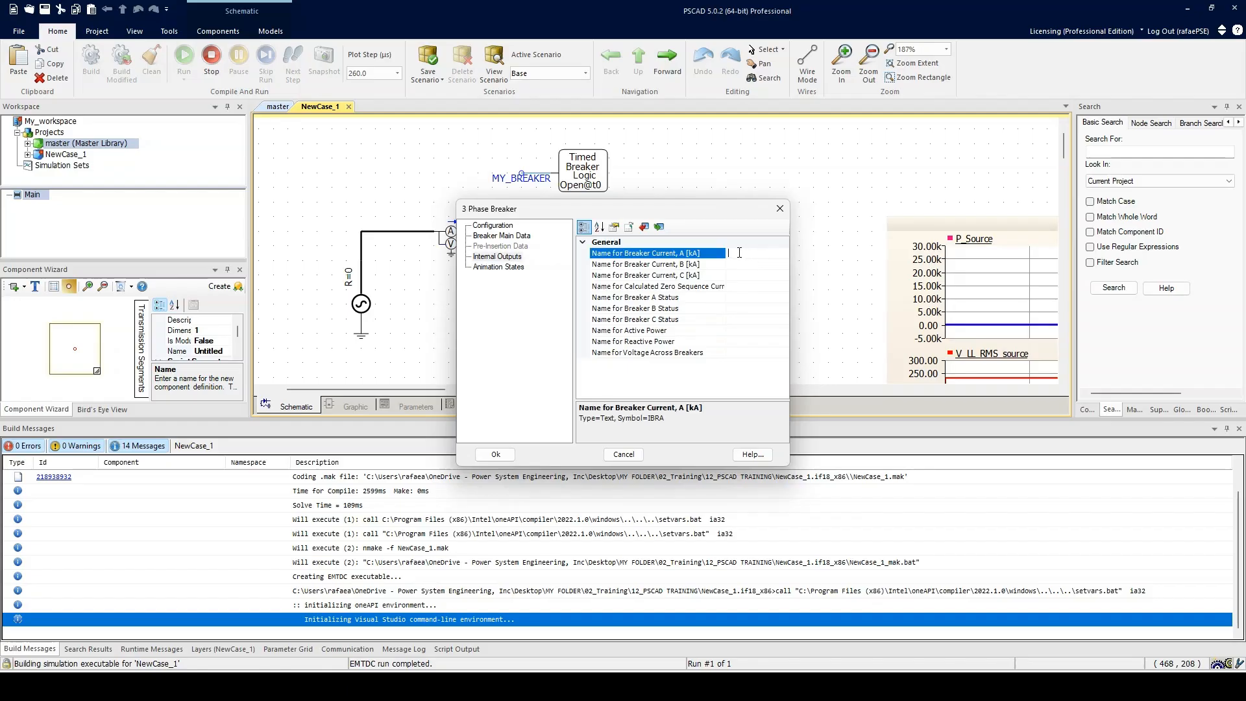
drag(649, 214, 845, 196)
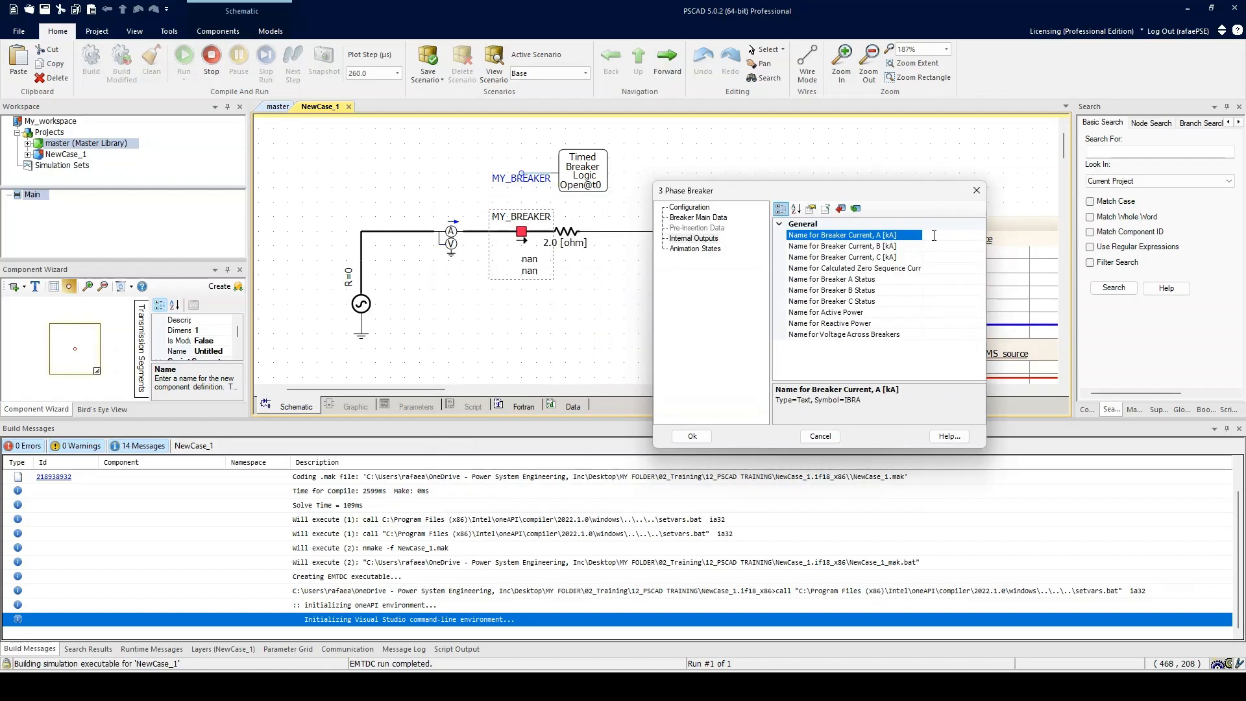
click(935, 236)
text(A)
key(Caps_Lock)
text(_Current)
drag(966, 235, 921, 235)
click(937, 235)
key(Caps_Lock)
key(BackSpace)
text(B)
double_click(946, 236)
click(692, 436)
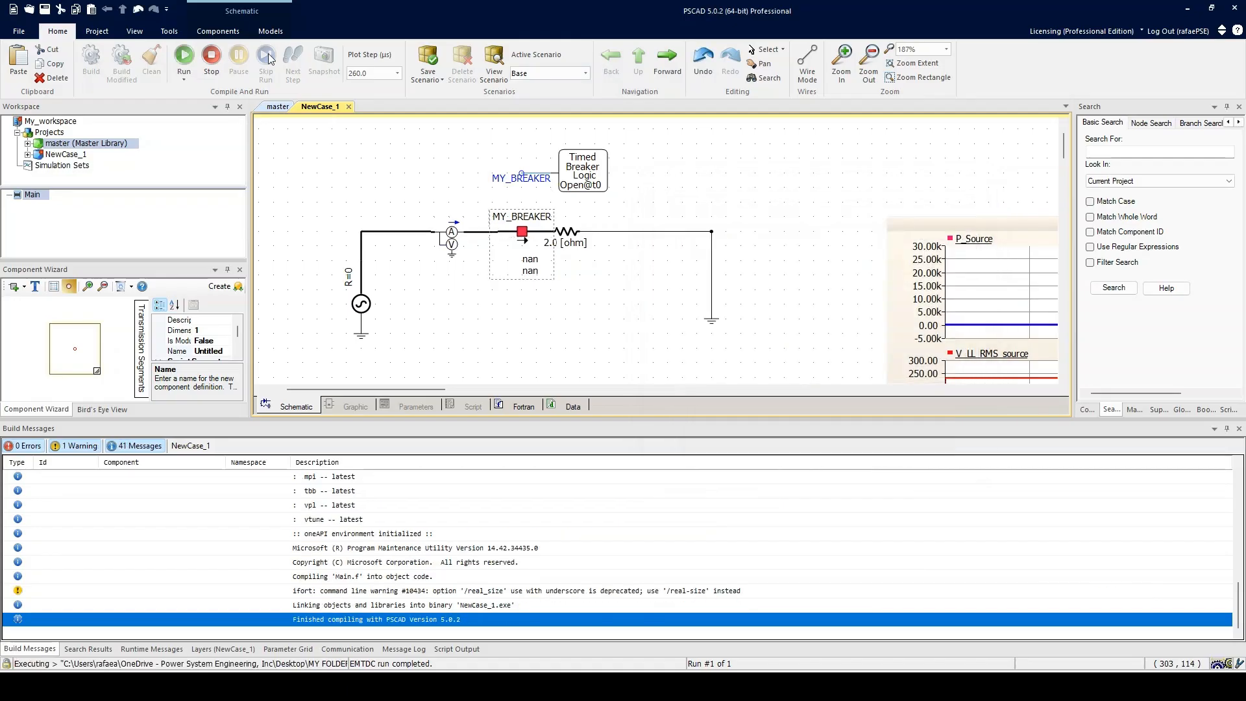
Step: Place a data signal label in the schematic and name it BREAKER_PHASE_A_Current by pasting the name
click(218, 31)
click(332, 79)
click(556, 311)
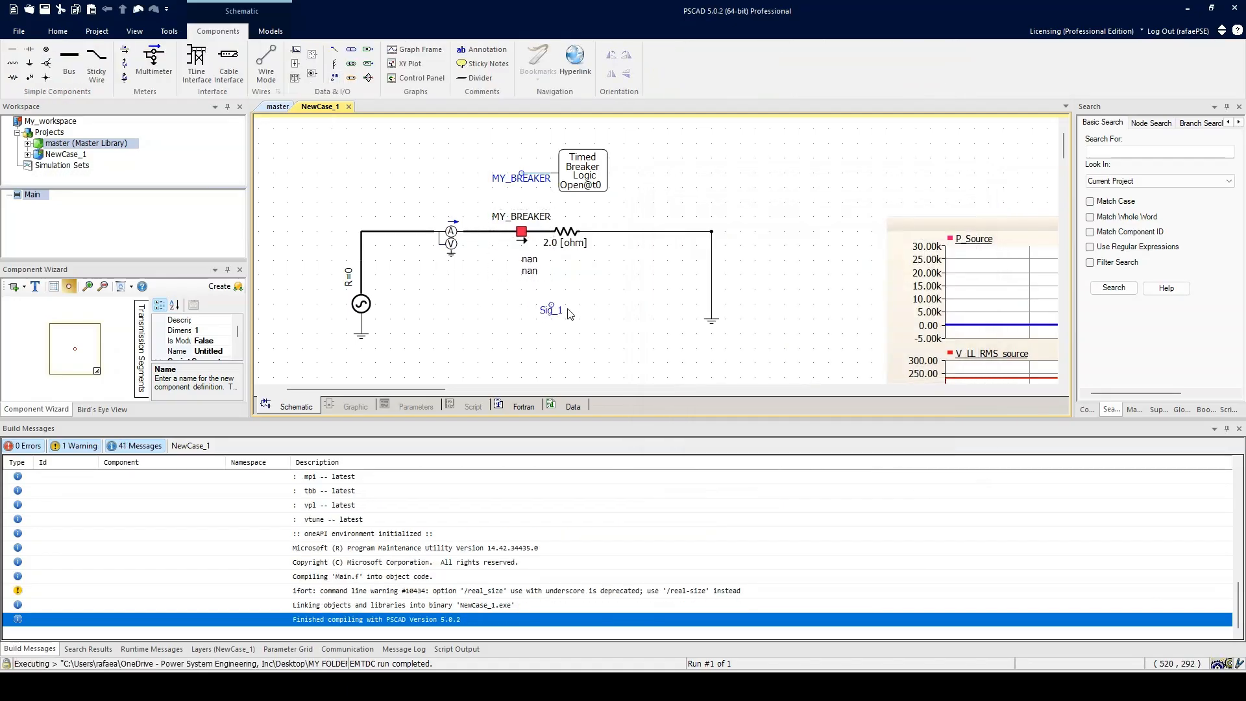
double_click(562, 311)
click(658, 251)
text(BREAKER_PHASE_A_Current)
click(563, 454)
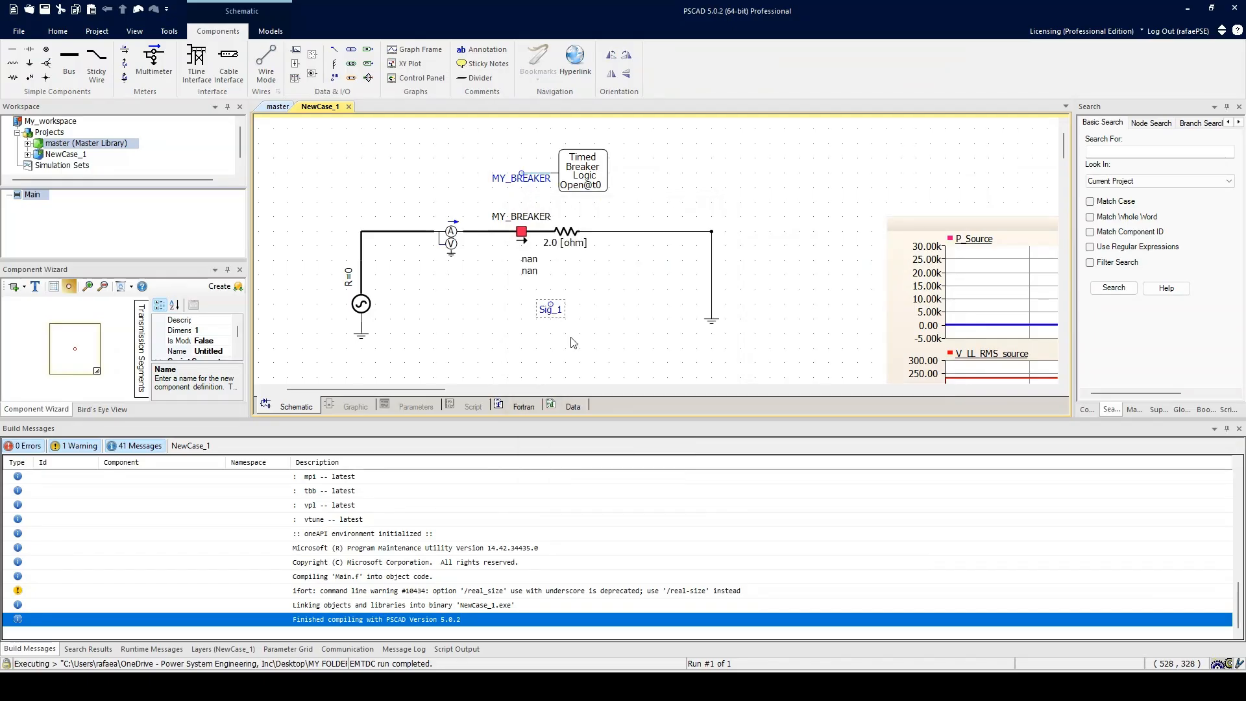
Step: Wire the BREAKER_PHASE_A_Current label to a copy of the output channel placed beside it
scroll(544, 245, down, 3)
drag(544, 245, 466, 312)
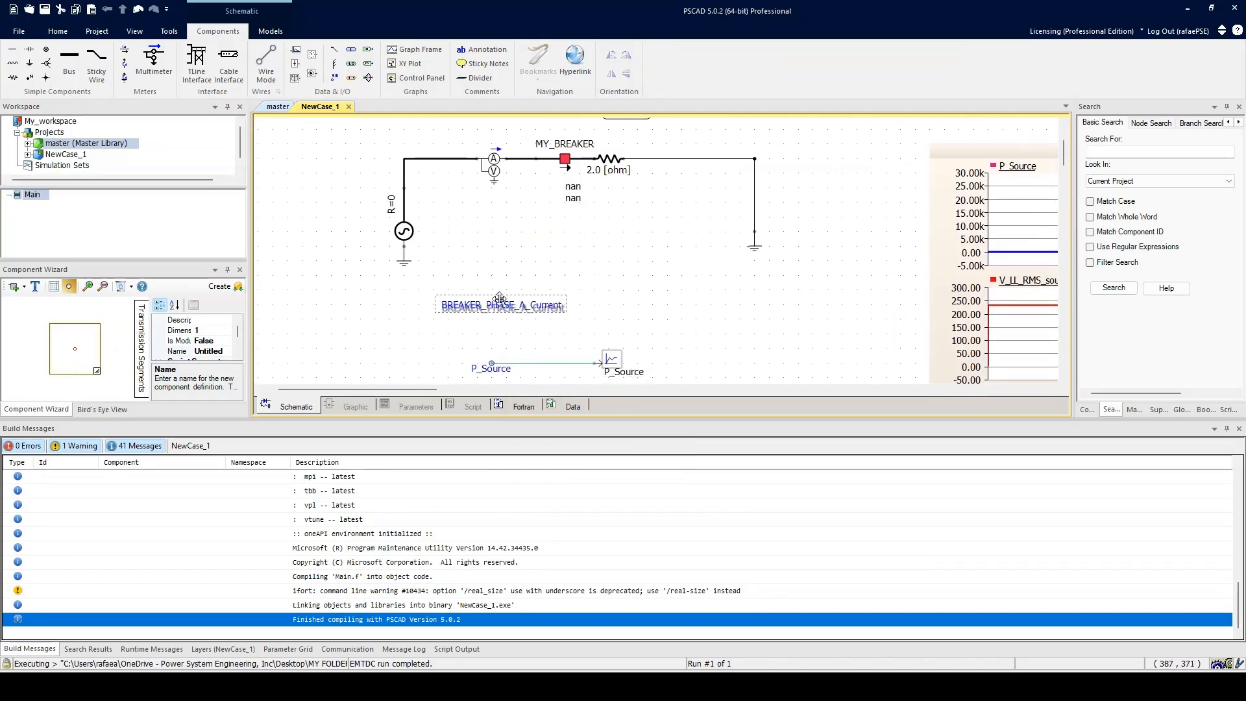
click(266, 62)
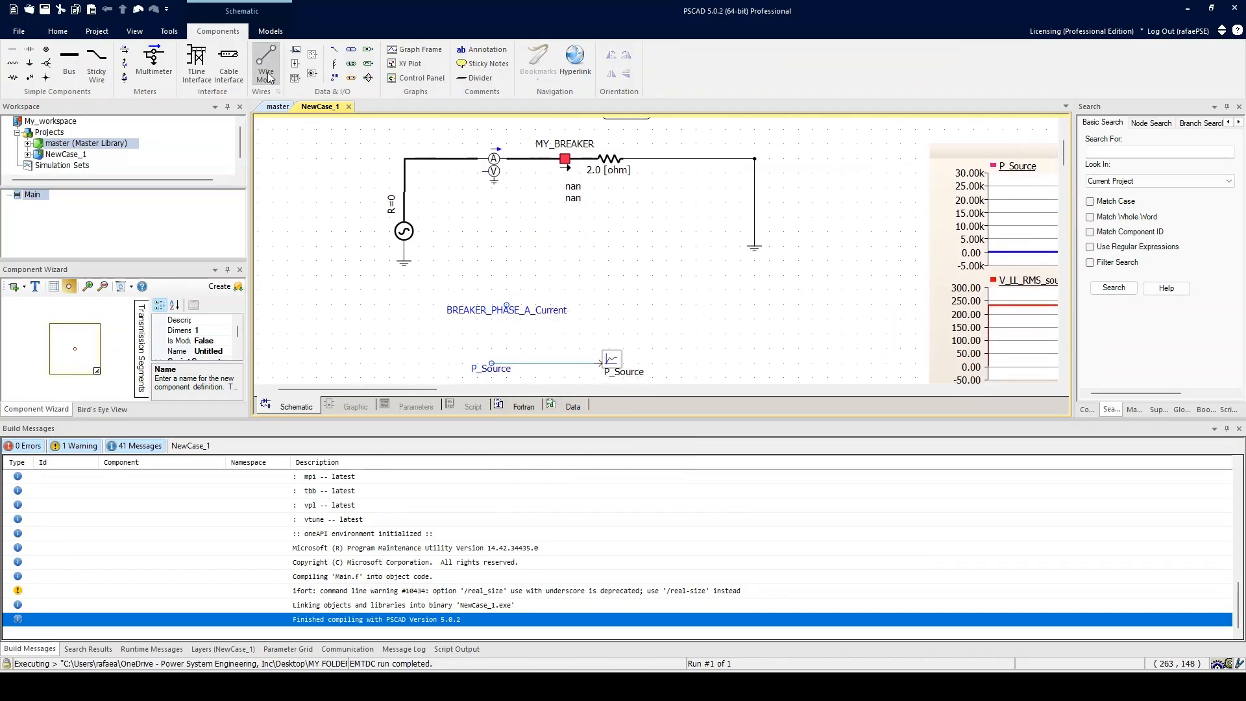
click(506, 305)
right_click(604, 305)
key(Escape)
drag(609, 357, 623, 300)
click(718, 314)
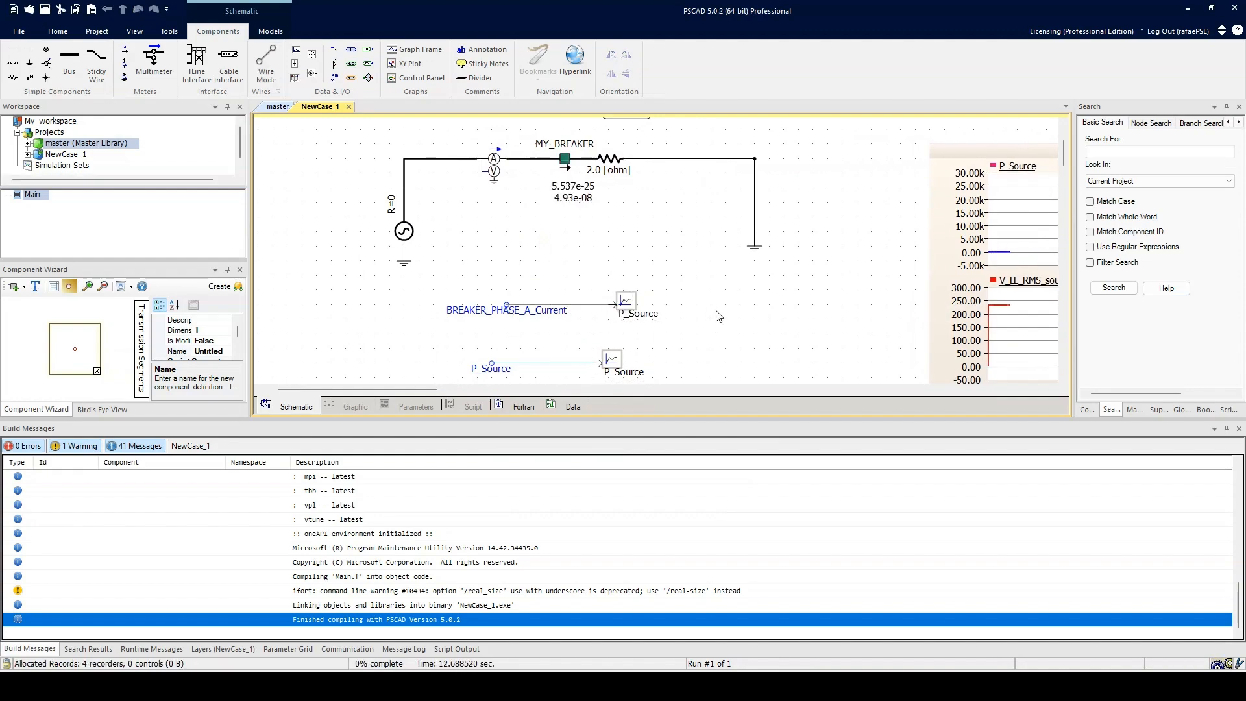
Step: Add a new graph frame for the new output channel and move it beside the existing graphs
scroll(718, 314, down, 1)
middle_click(602, 275)
right_click(525, 261)
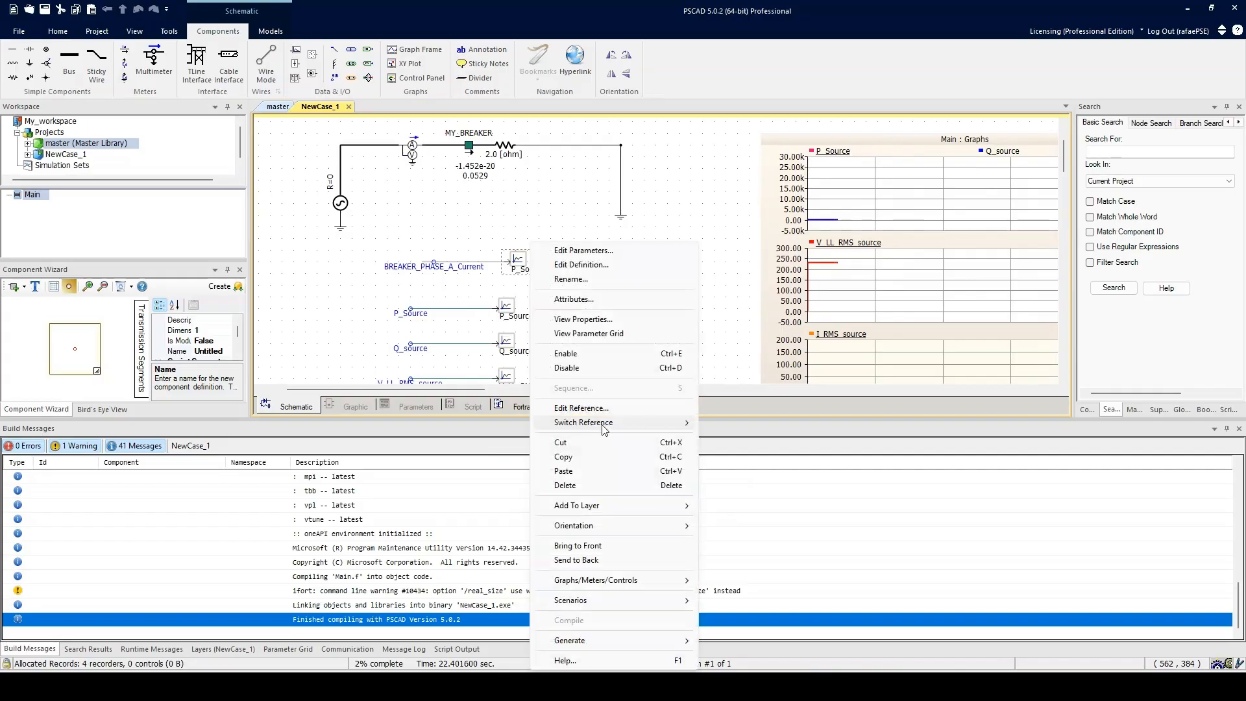
mouse_move(644, 579)
click(772, 503)
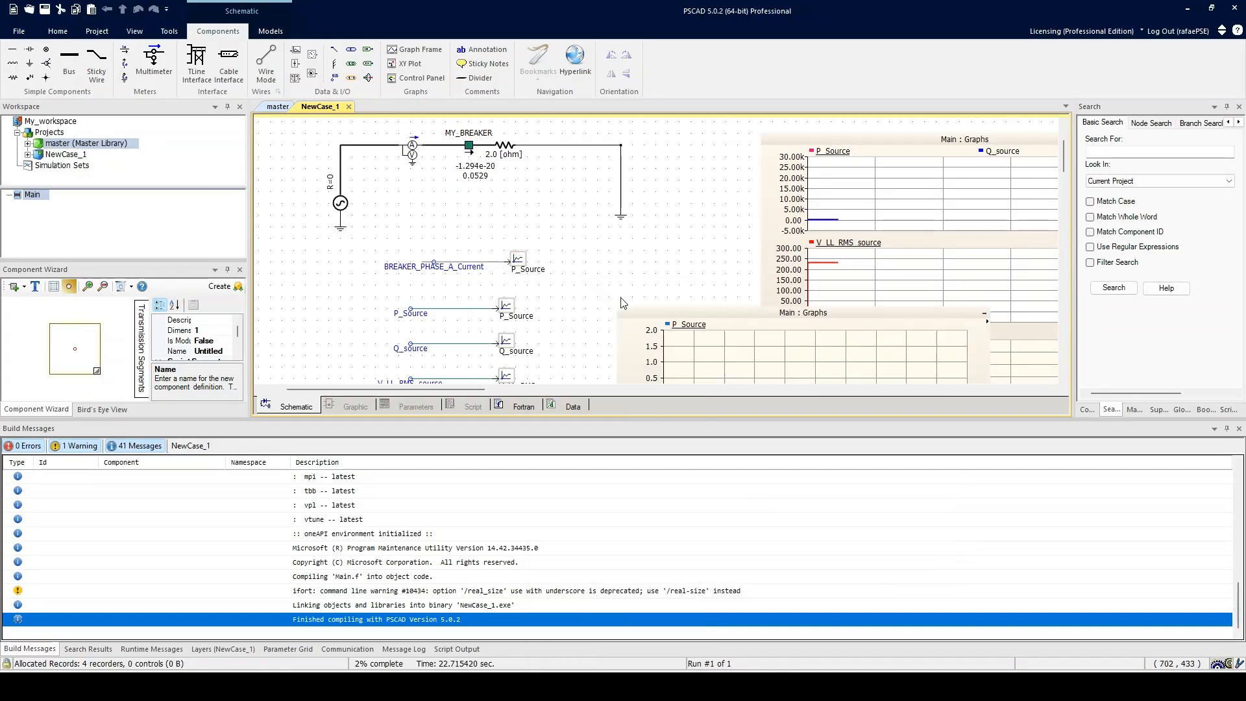
scroll(639, 242, down, 1)
middle_click(639, 242)
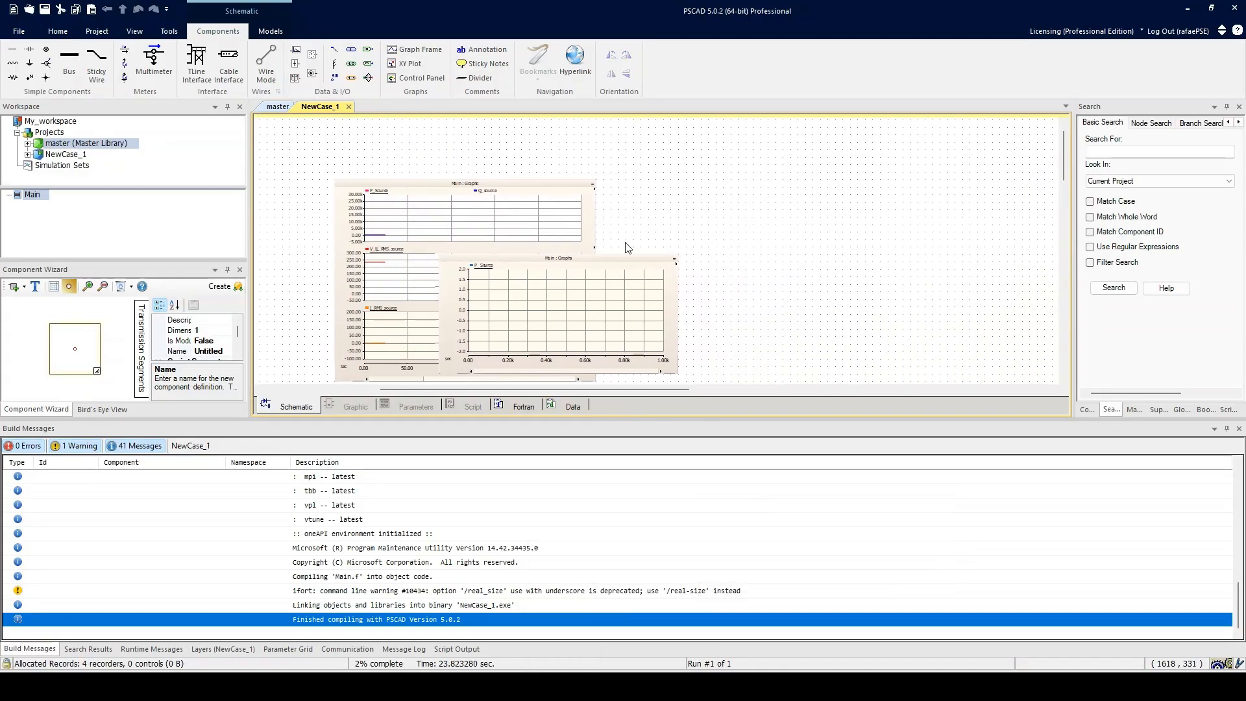
drag(623, 263, 801, 186)
middle_click(640, 234)
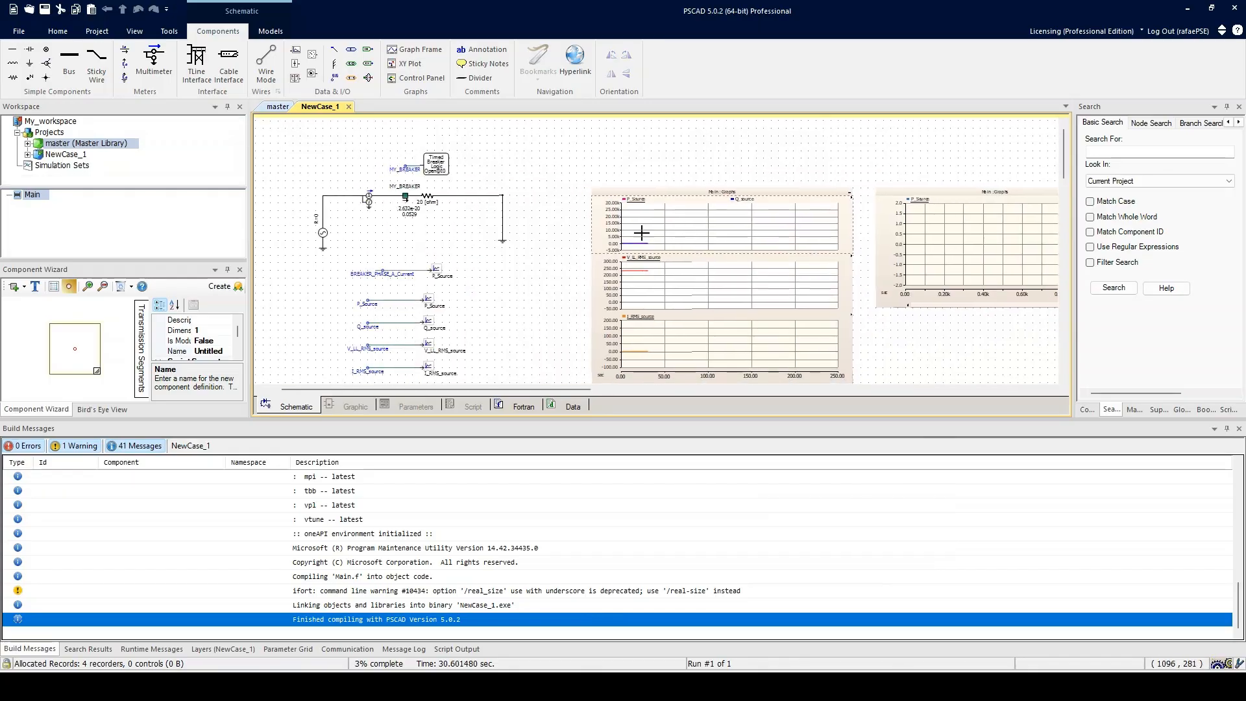
Step: Stop and rerun the simulation, then review the timed breaker logic settings without changing them
click(76, 32)
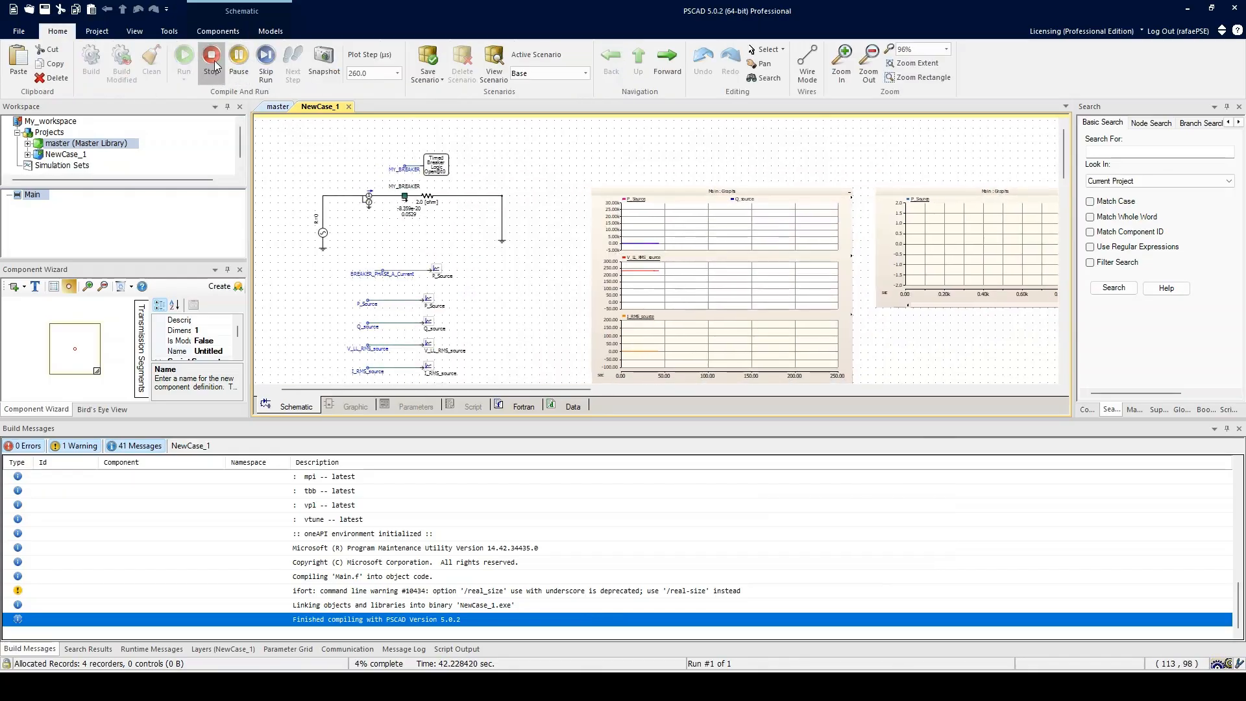
click(212, 57)
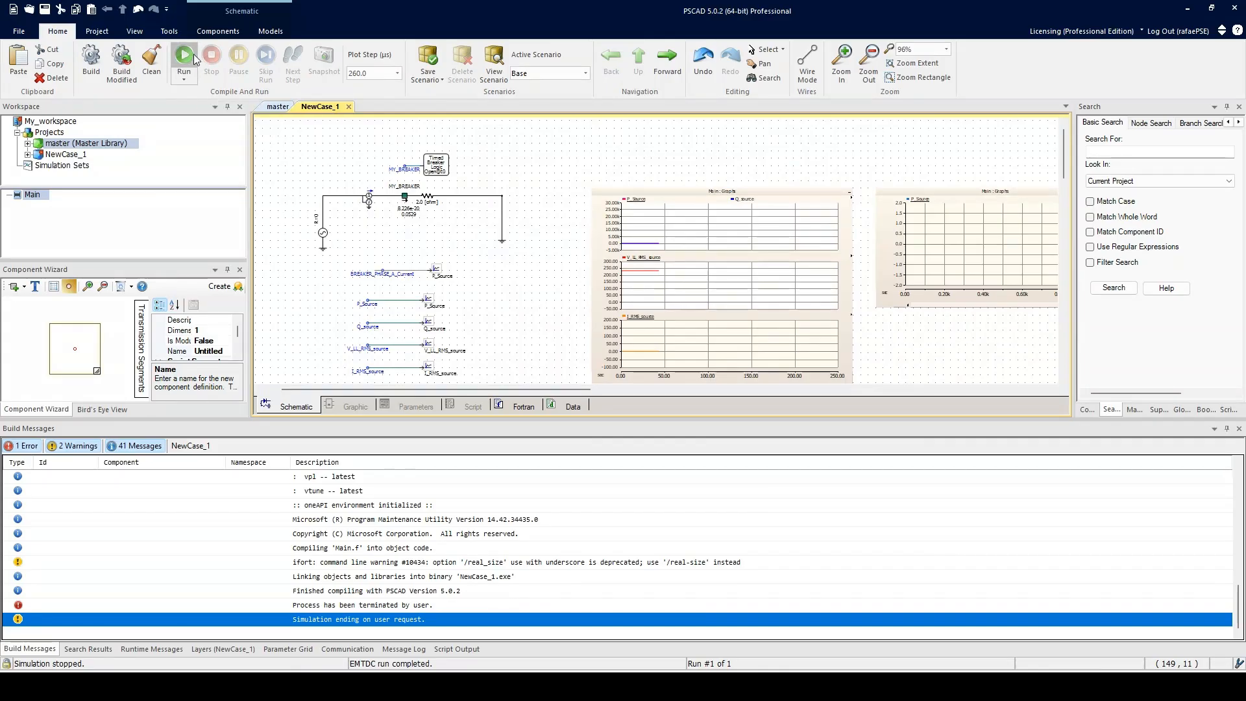
click(184, 57)
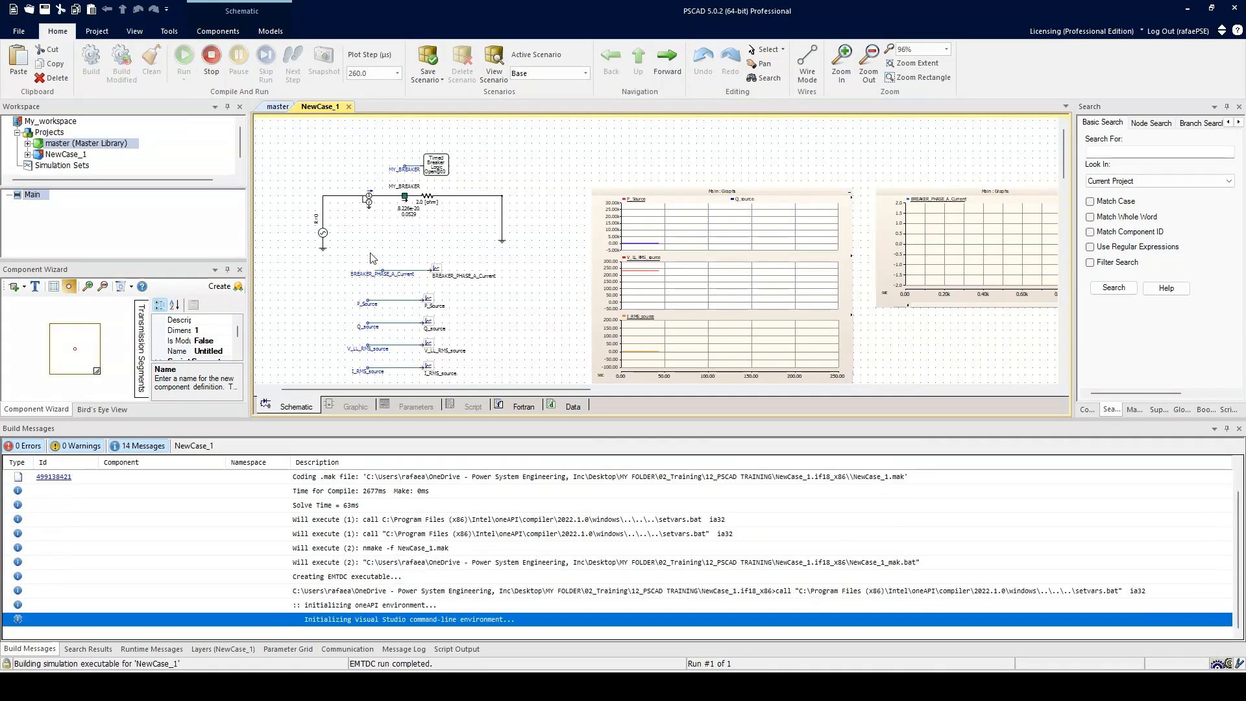
scroll(382, 262, up, 1)
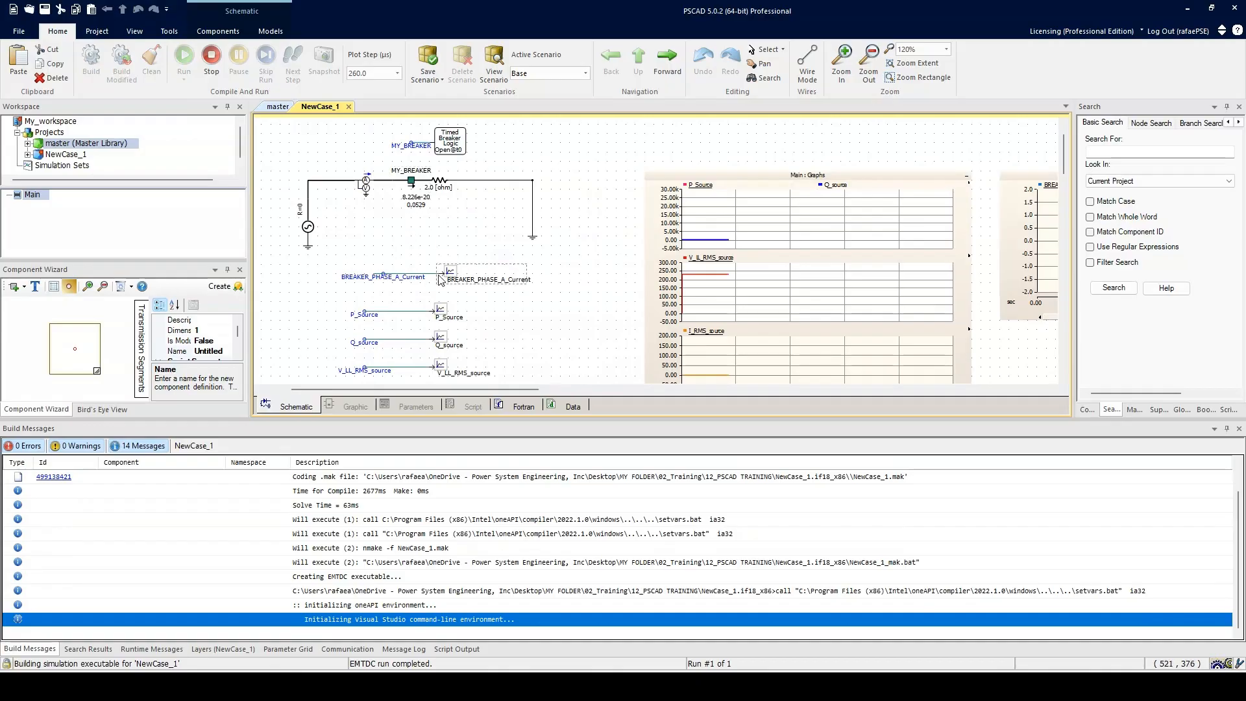
scroll(439, 280, down, 1)
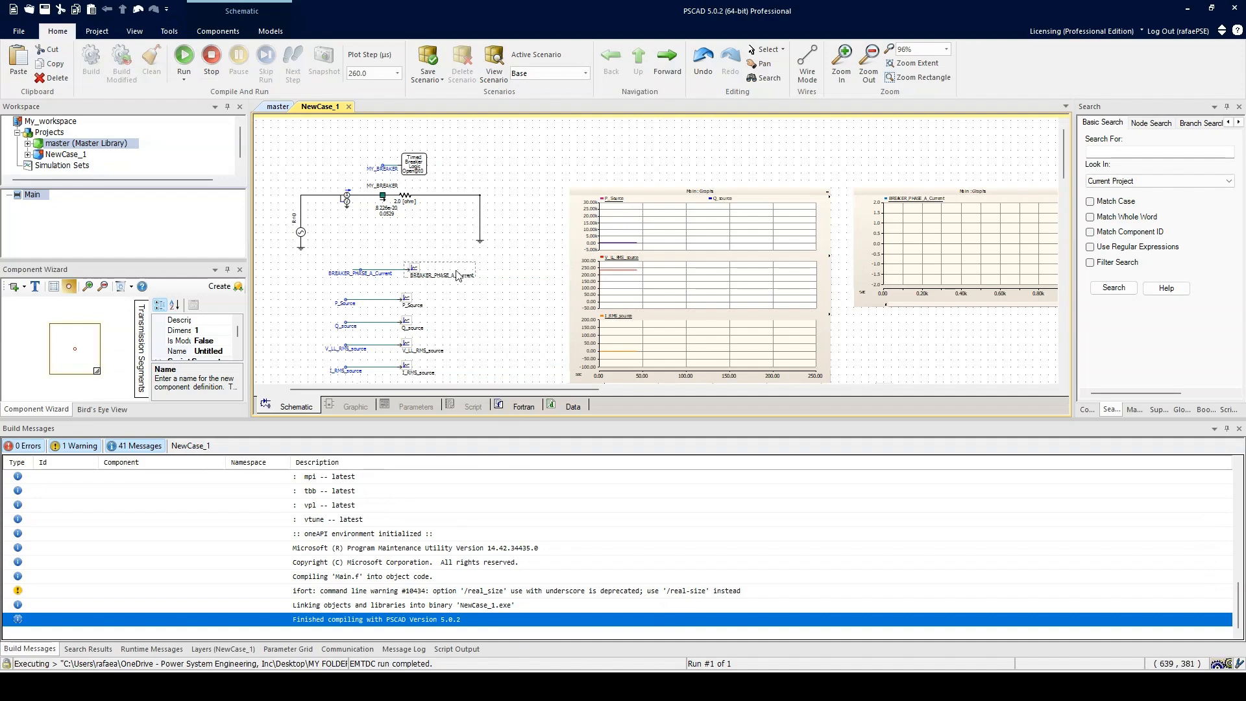
drag(480, 293, 490, 278)
key(F5)
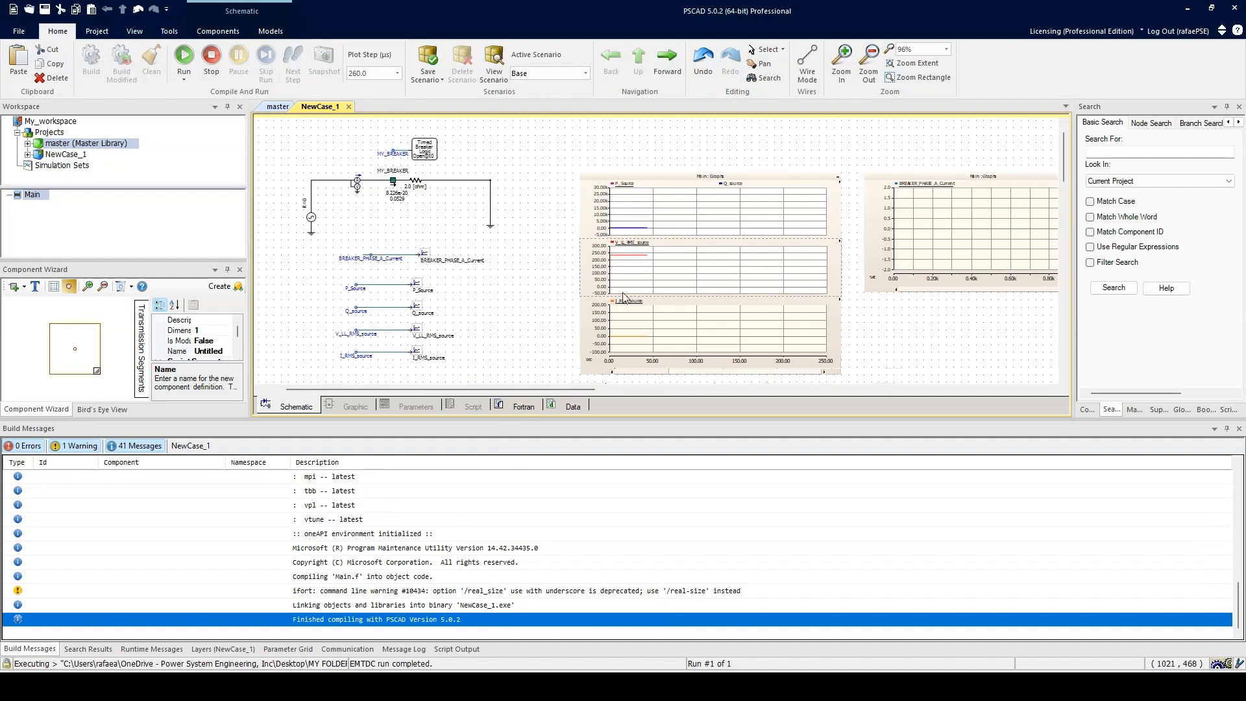
double_click(433, 150)
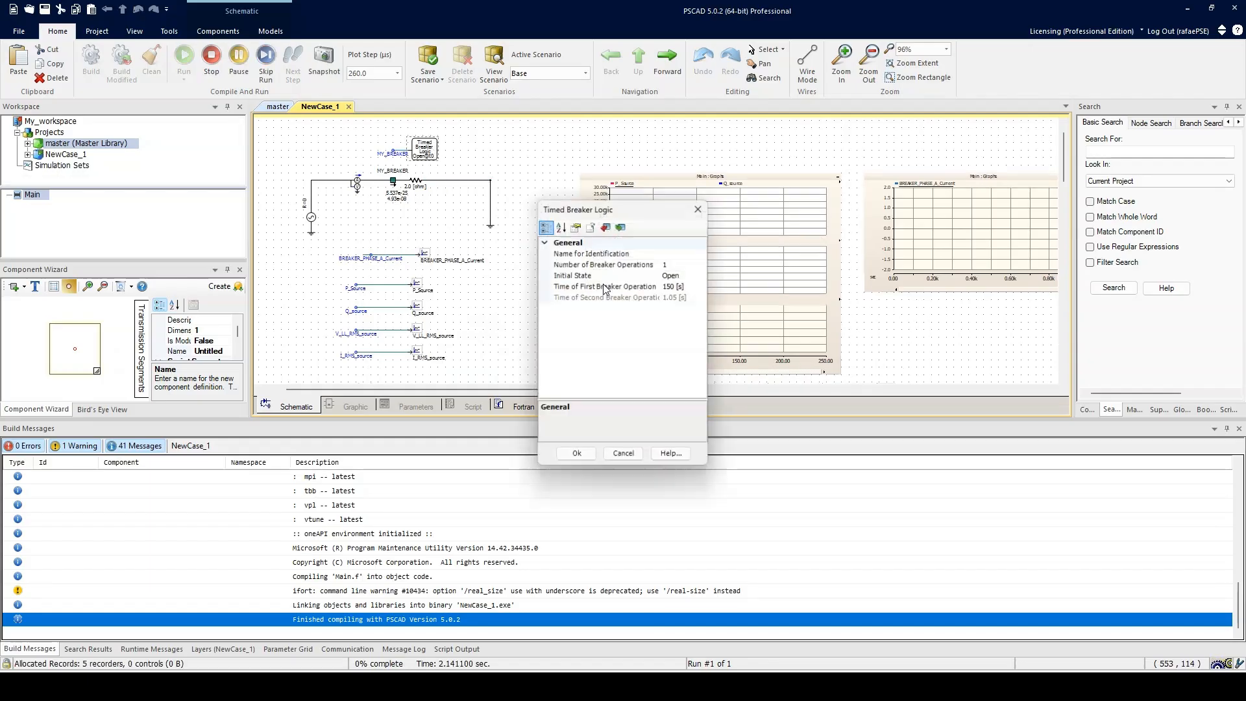
key(Escape)
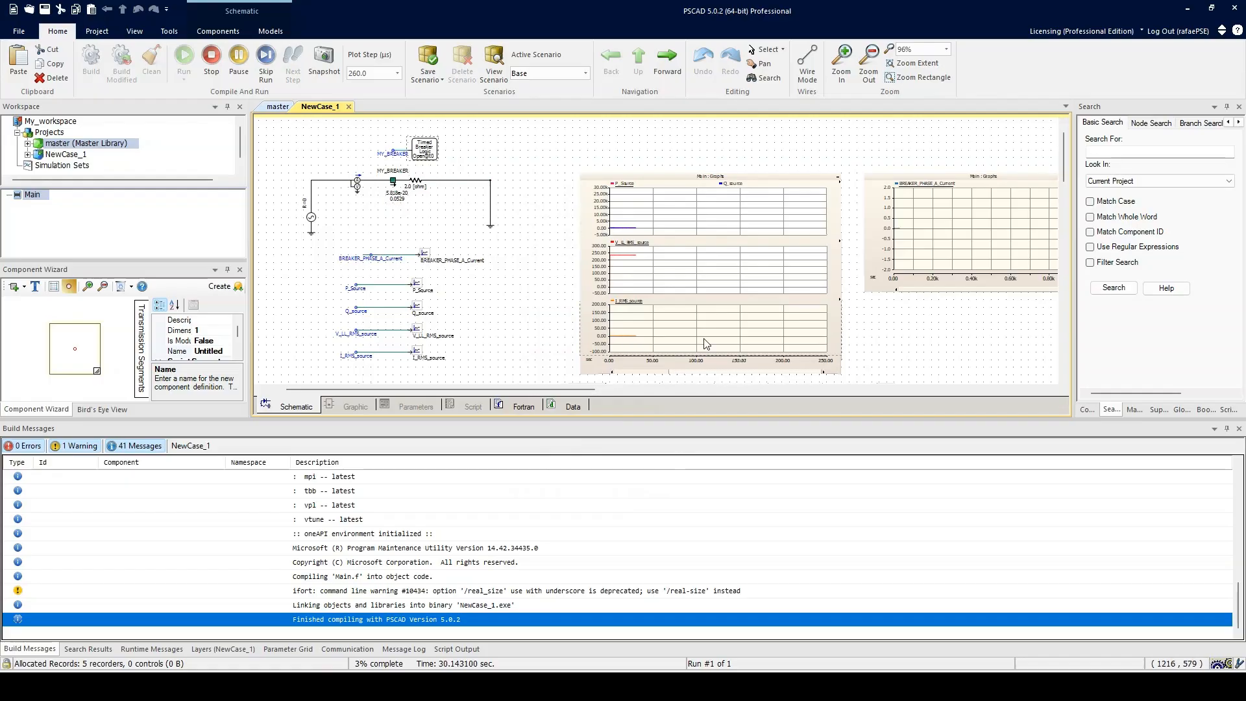
Step: Zoom in and out on the breaker phase A current graph to examine its trace
key(r)
drag(950, 238, 903, 239)
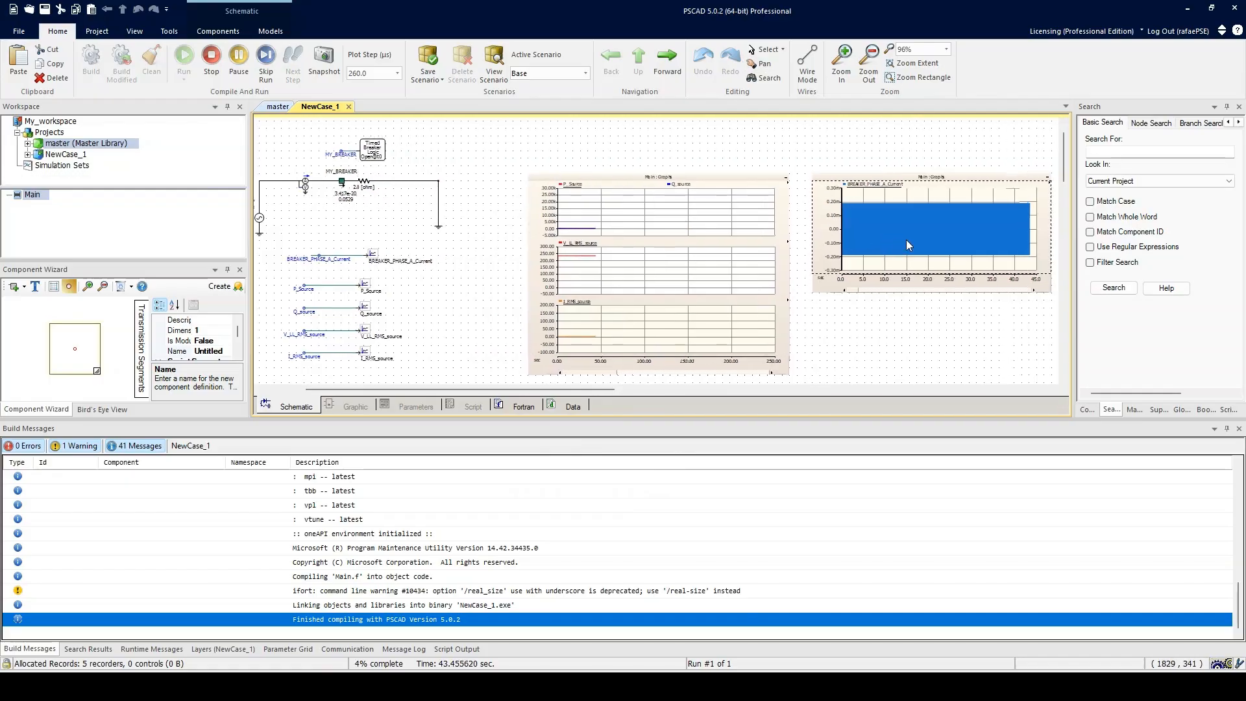
key(plus)
key(minus)
key(minus)
key(minus)
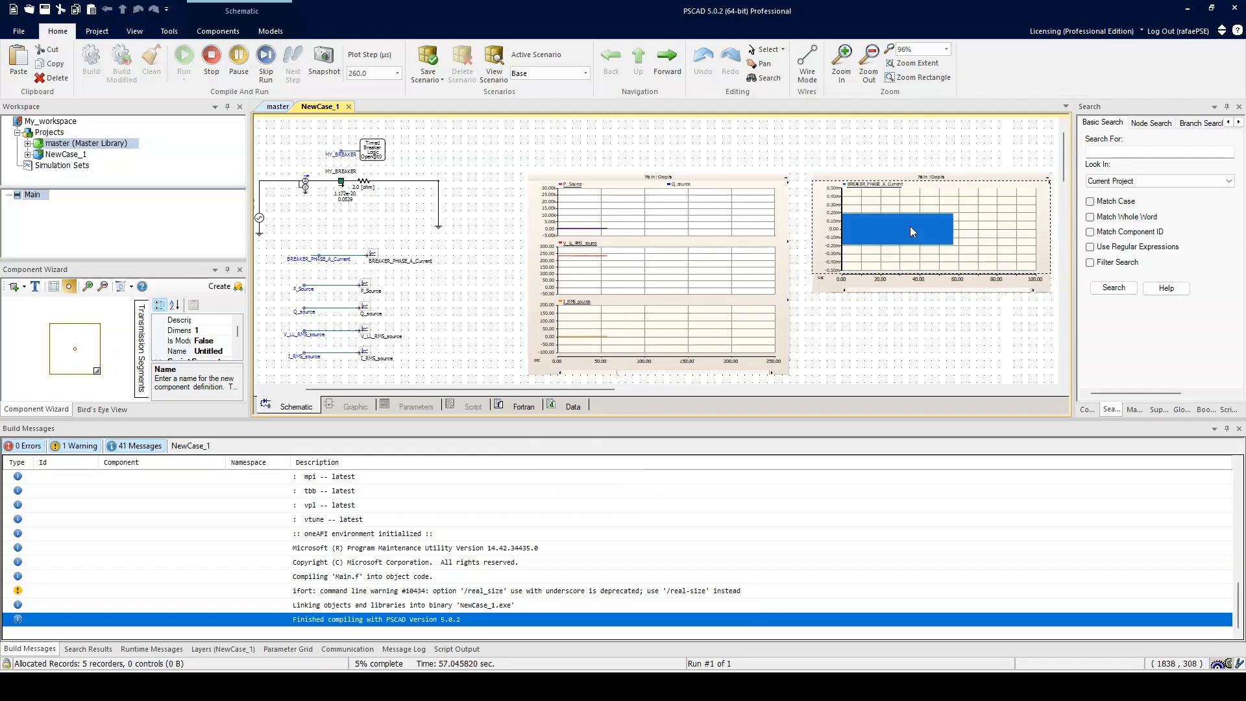
key(r)
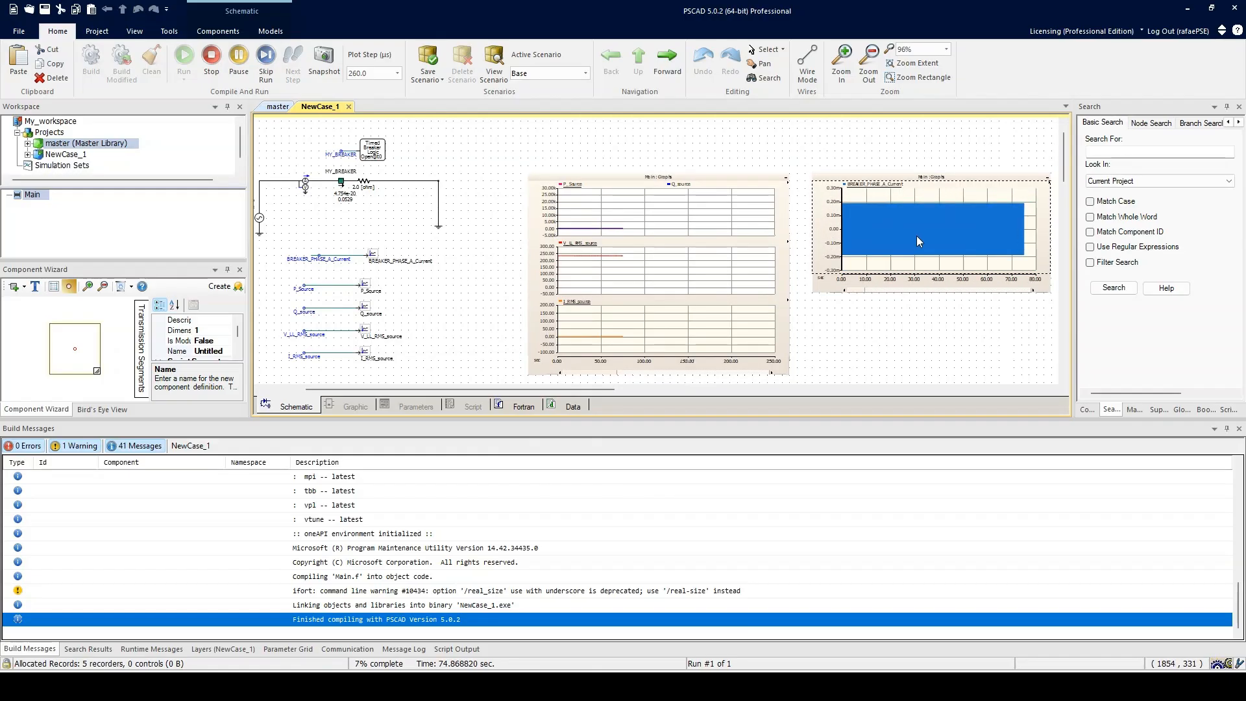
middle_click(916, 236)
key(minus)
key(minus)
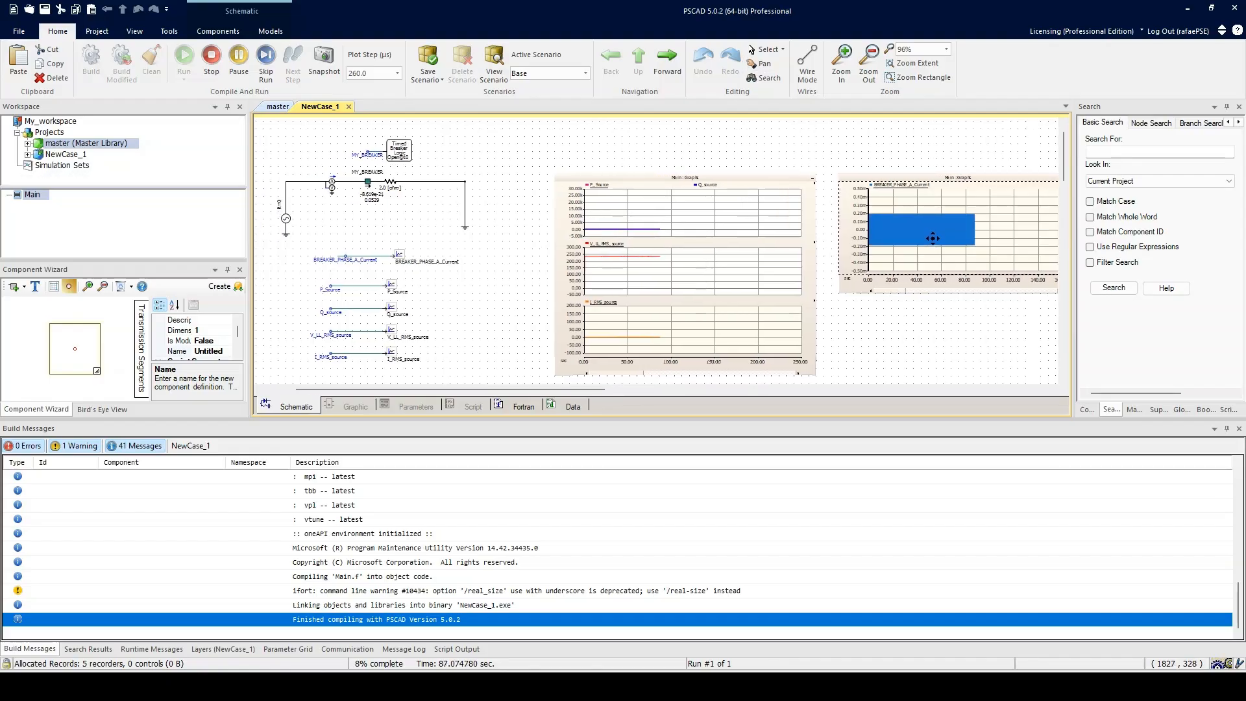
key(r)
key(minus)
key(minus)
key(minus)
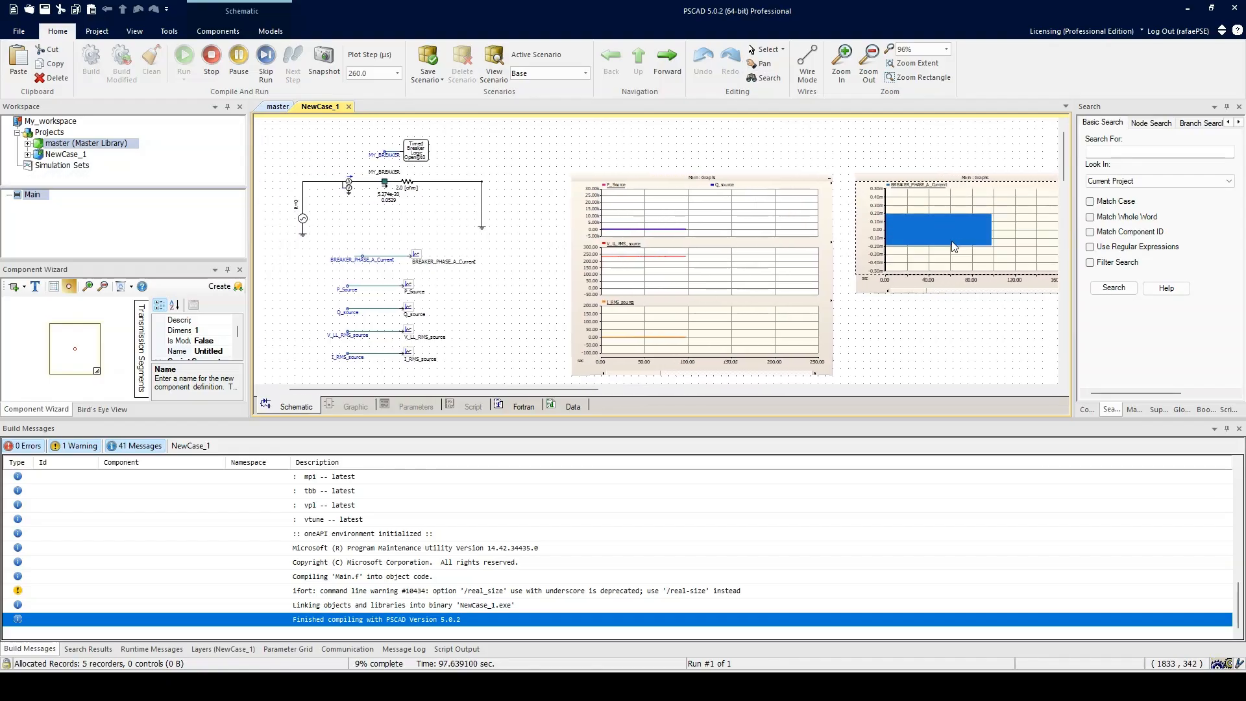
key(r)
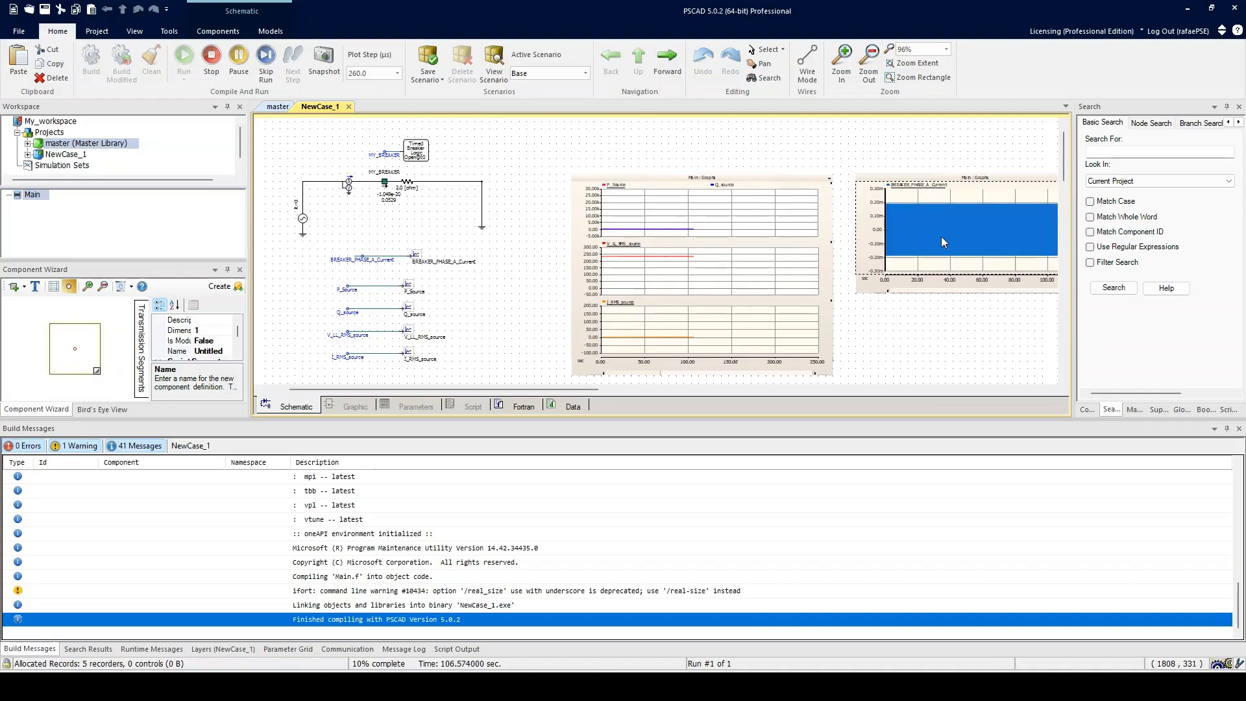
key(minus)
Step: Open the BREAKER_PHASE_A_Current curve properties and close them unchanged
double_click(919, 185)
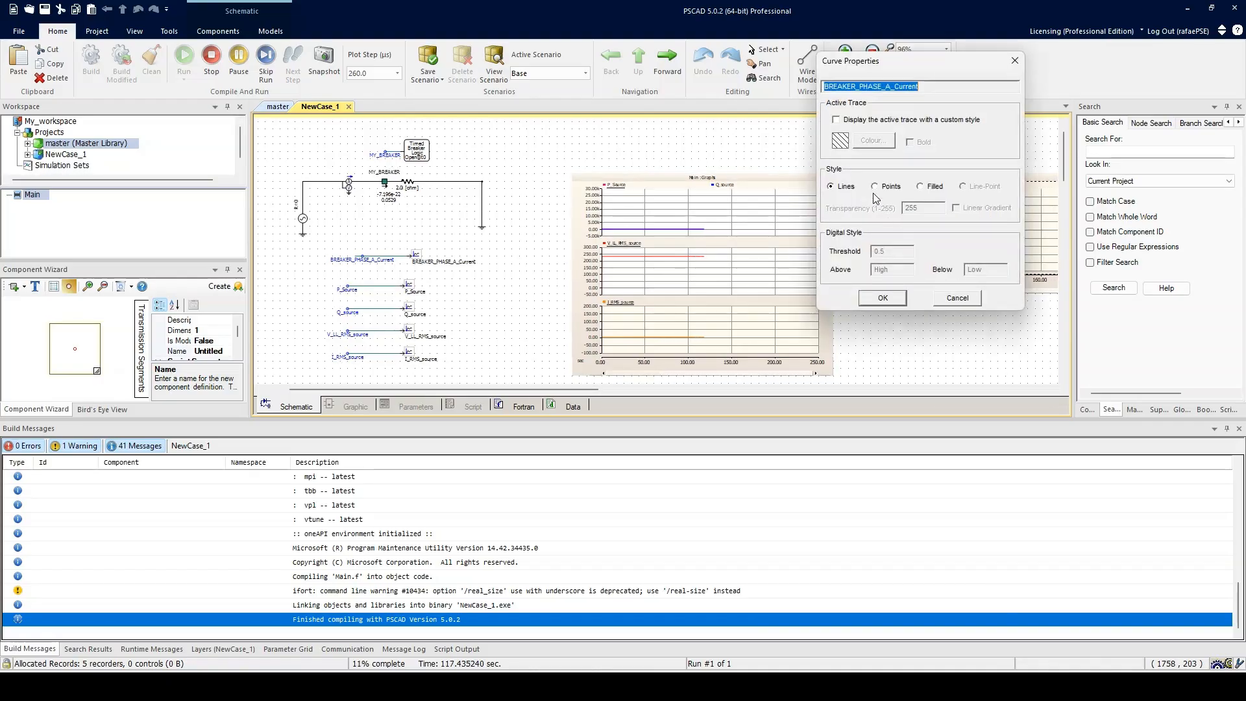
click(884, 122)
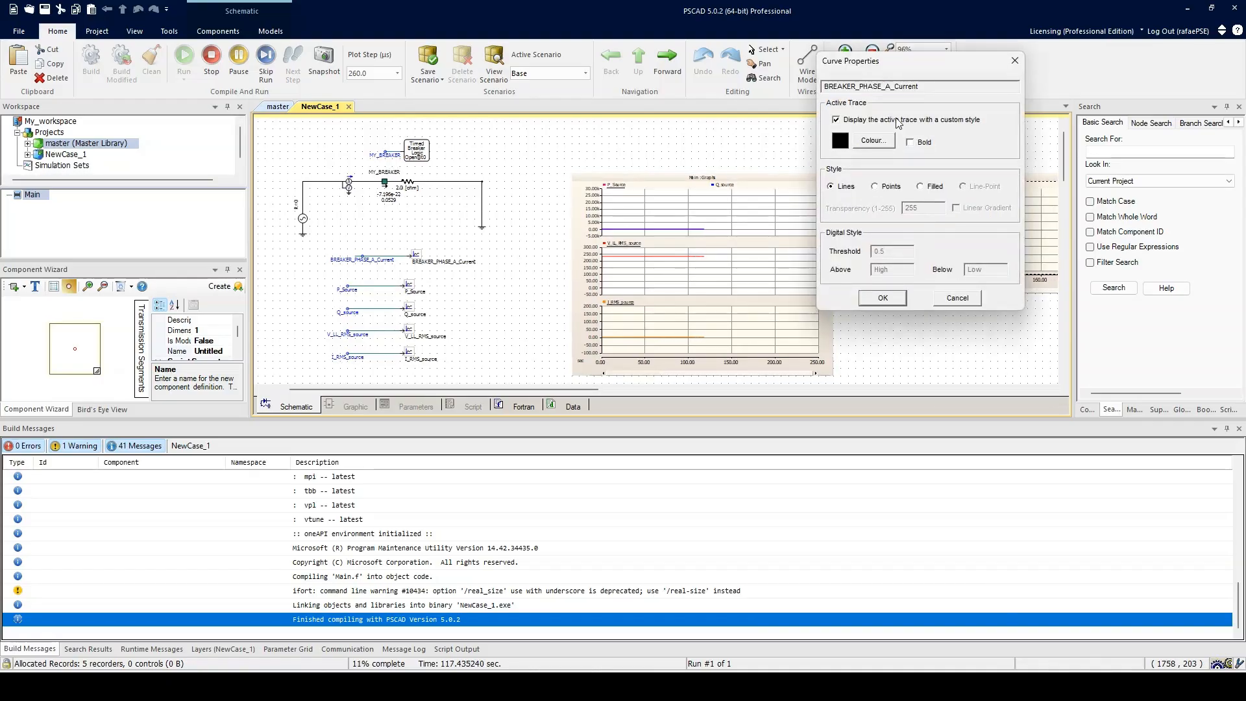
click(882, 297)
key(minus)
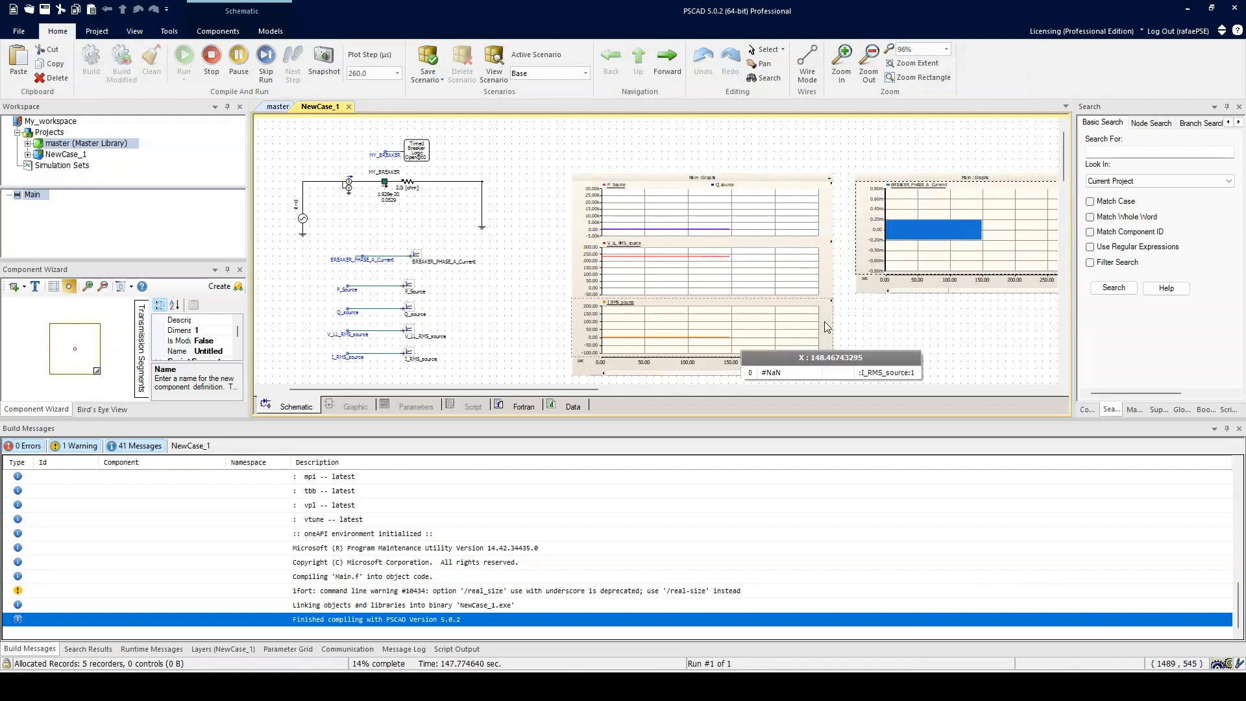
Step: Zoom into the phase A current graph around the breaker operation to inspect the waveform
drag(1000, 245, 955, 243)
key(r)
key(minus)
key(minus)
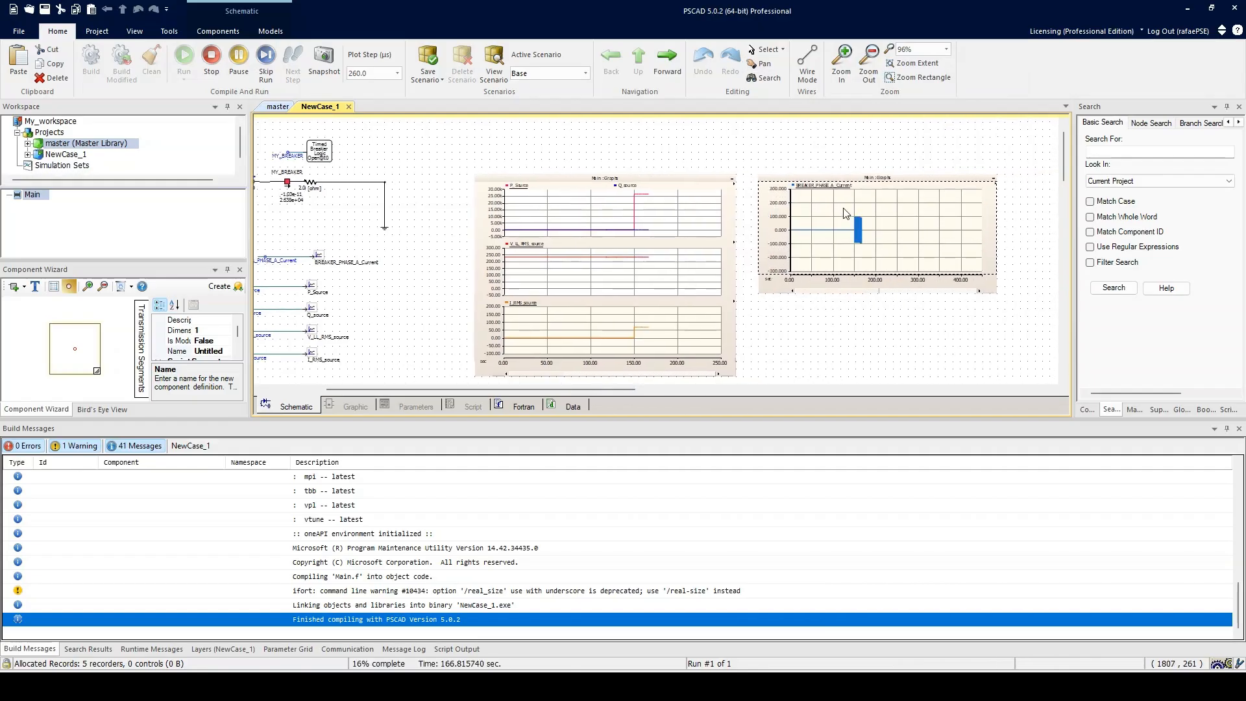
drag(843, 207, 904, 243)
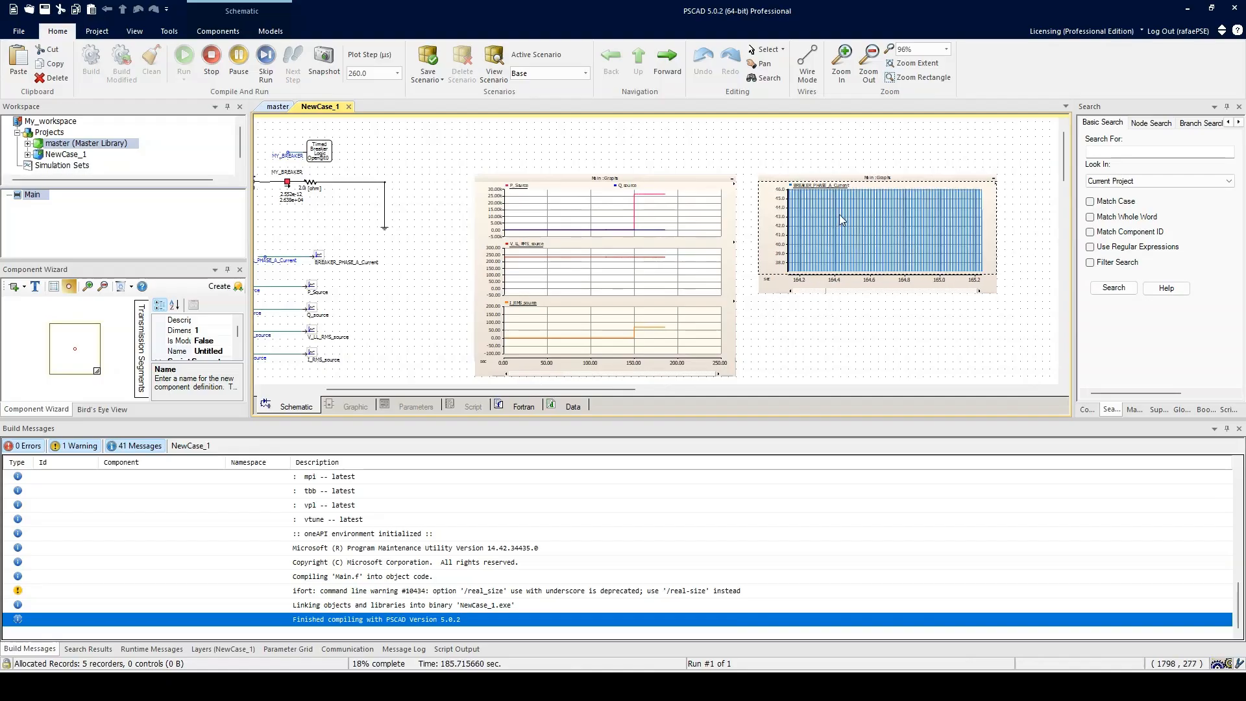
drag(839, 214, 886, 239)
key(r)
drag(955, 220, 966, 229)
drag(860, 216, 890, 231)
drag(876, 219, 919, 241)
key(y)
drag(859, 215, 916, 239)
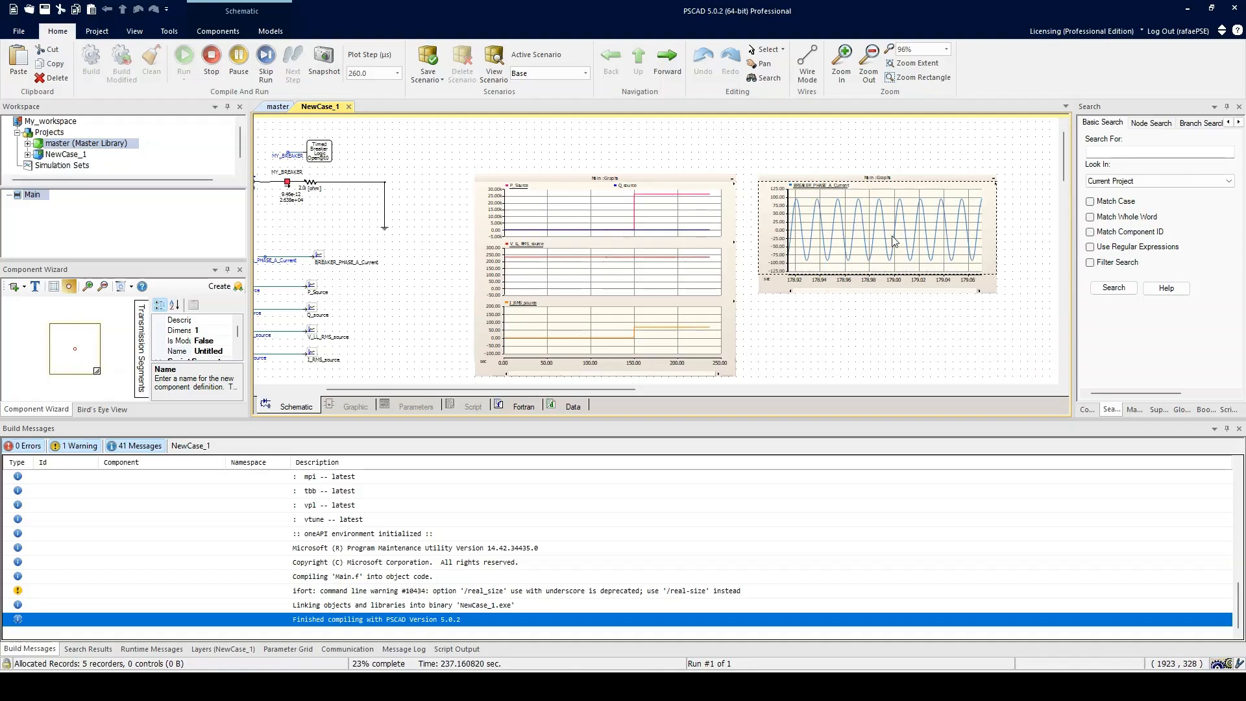
scroll(895, 240, left, 2)
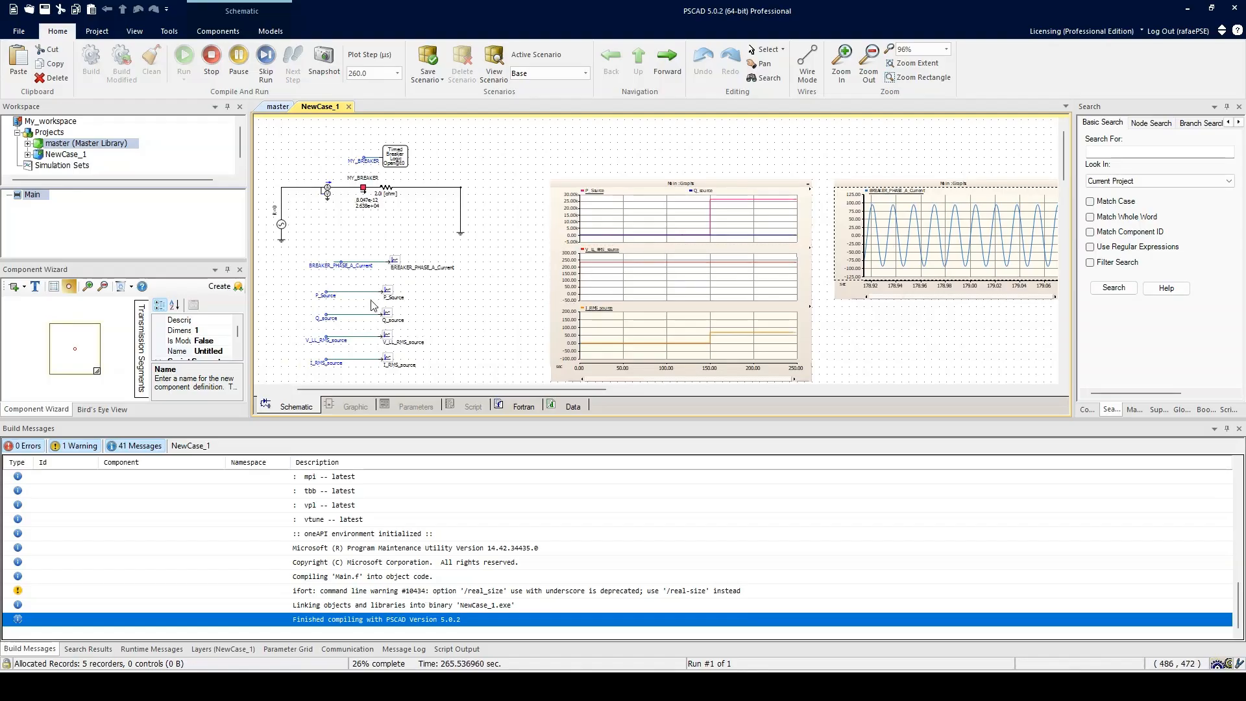
scroll(519, 292, left, 2)
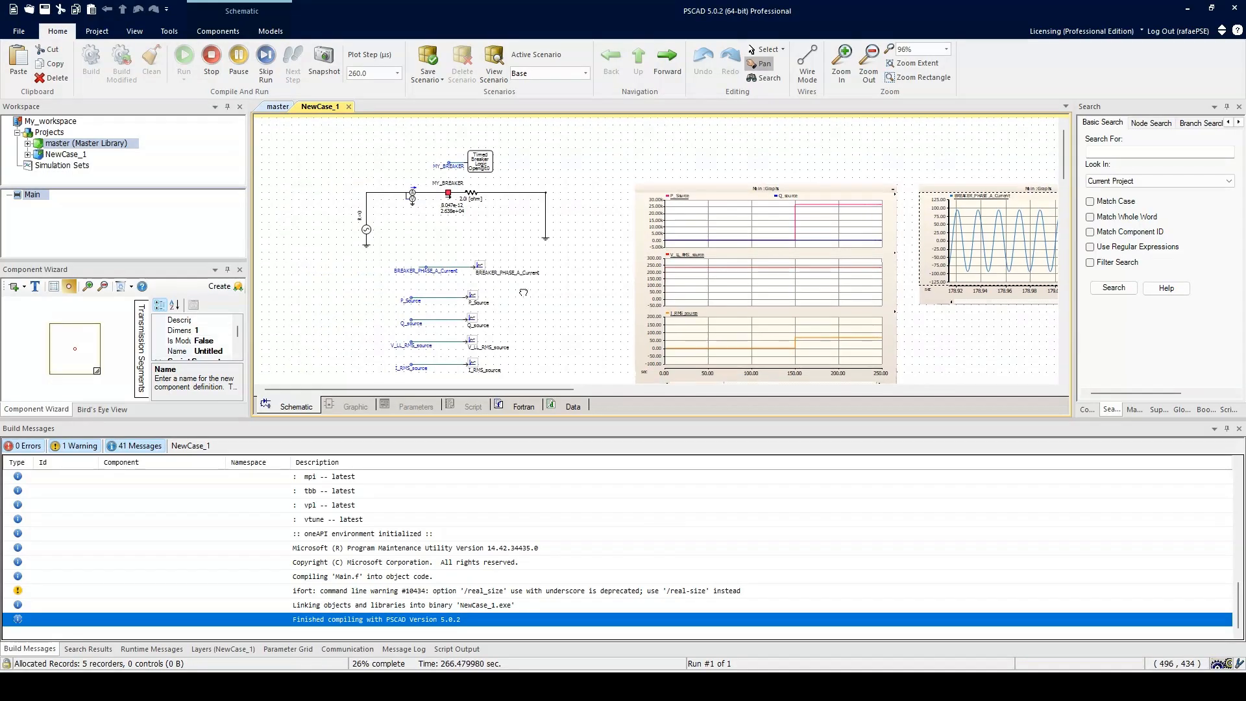
Step: Reopen the breaker's properties and review the Internal Outputs and Animation States pages
double_click(449, 196)
click(493, 257)
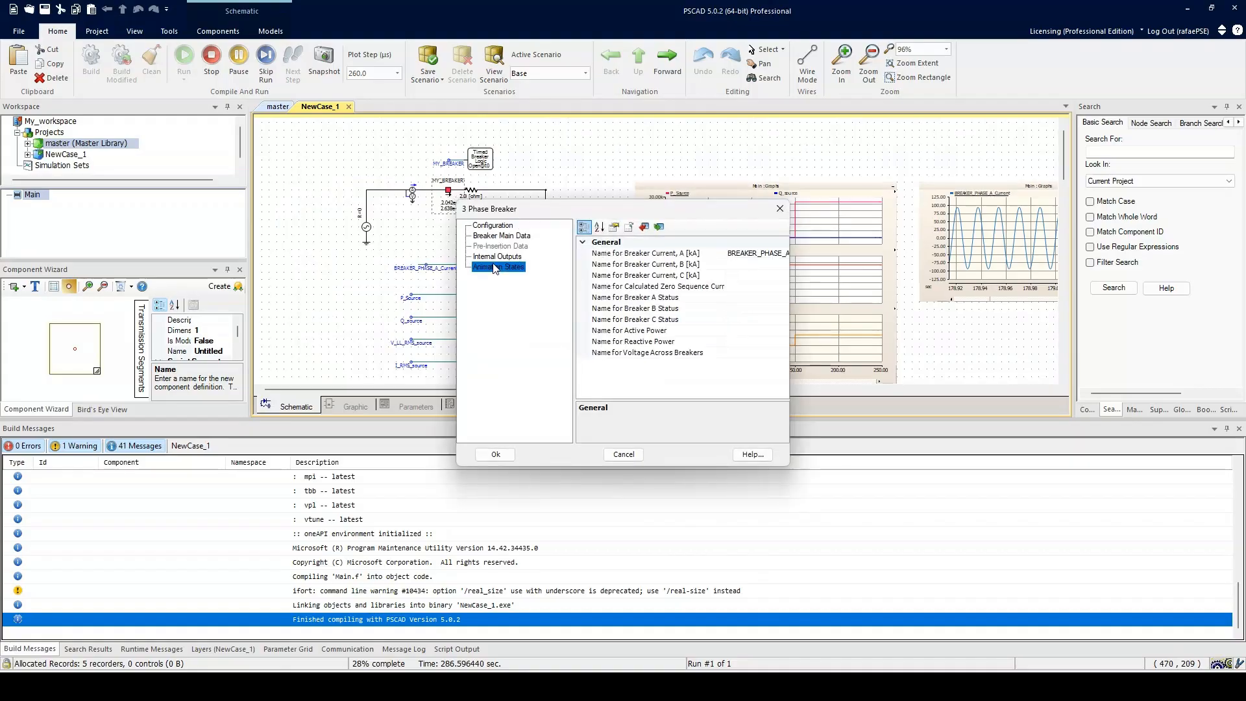
click(511, 267)
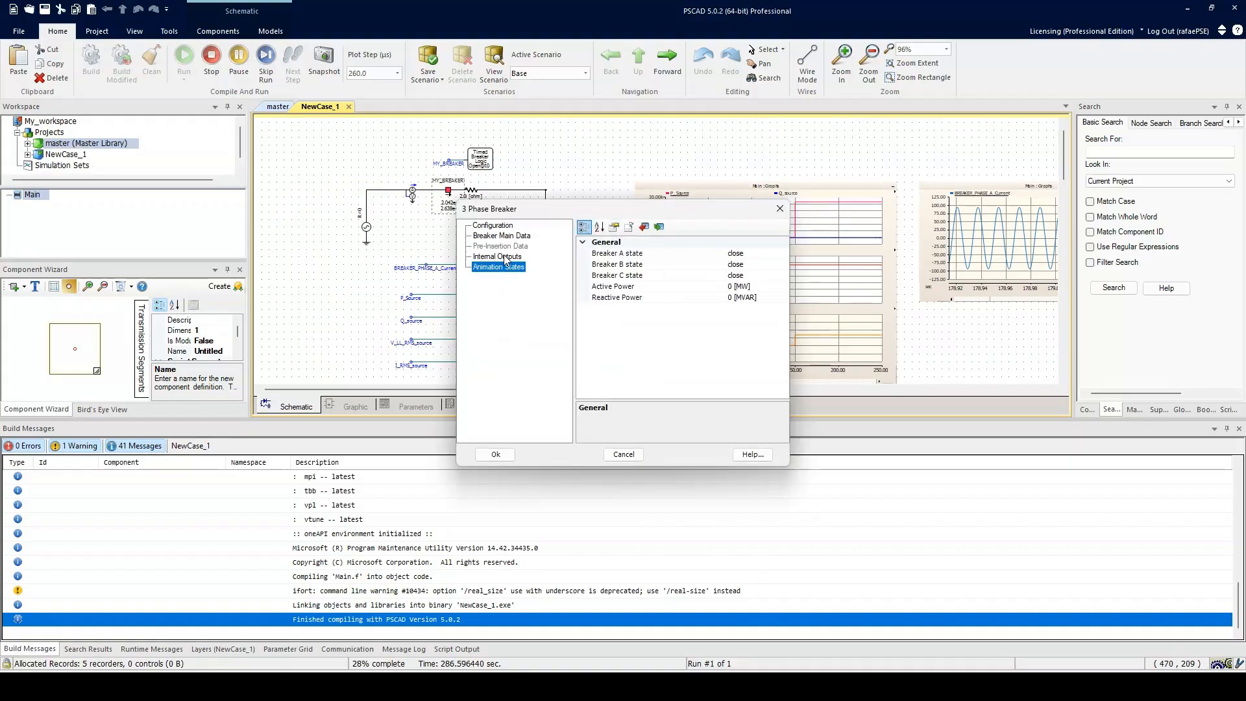
click(504, 258)
click(501, 267)
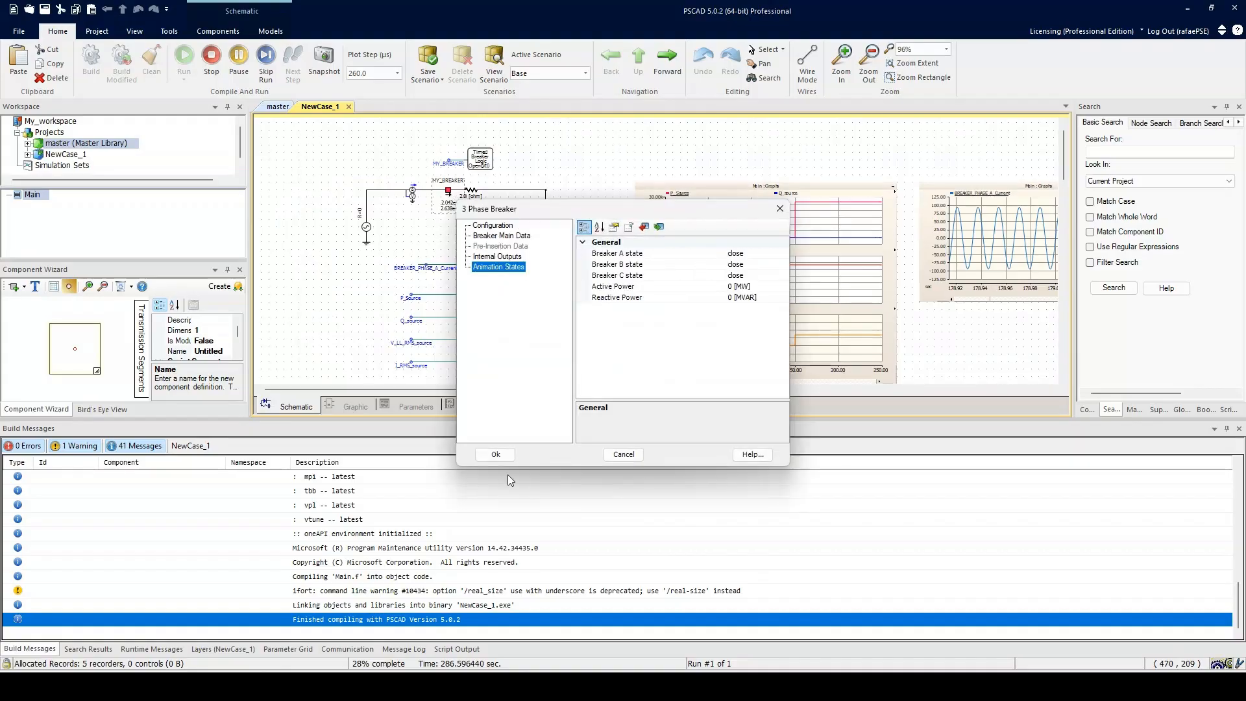